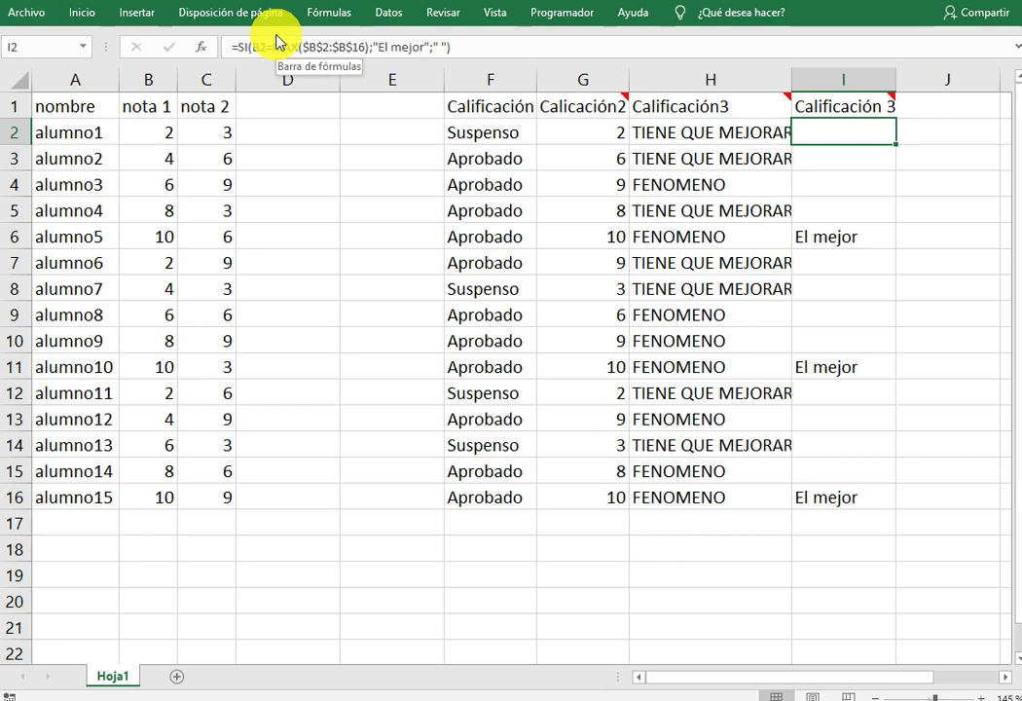
Jot the comparison operators < > <> >= <= in a new Notepad note, then return to the Excel grades sheet.
key(super+r)
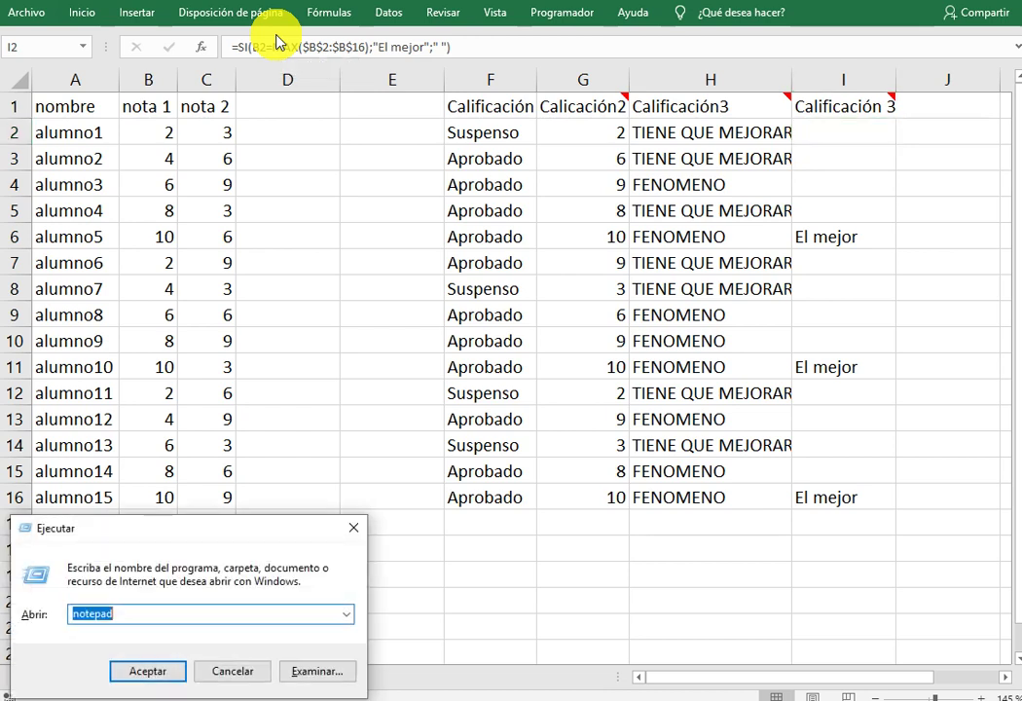
key(Return)
text(<)
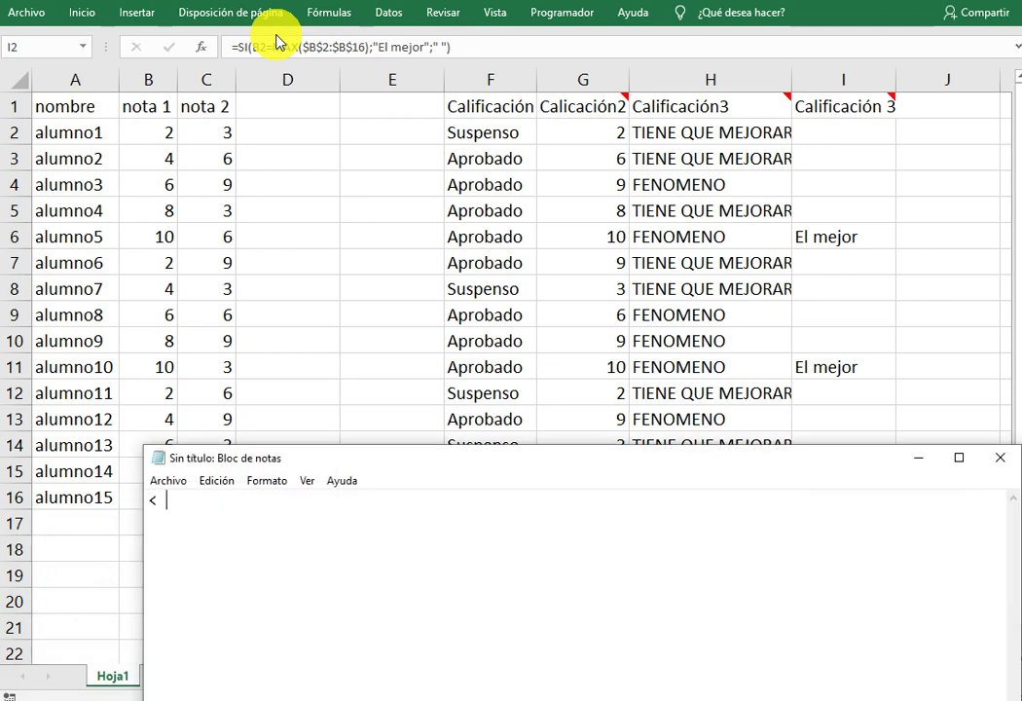
text(> )
text(<> >= <=)
key(alt+Tab)
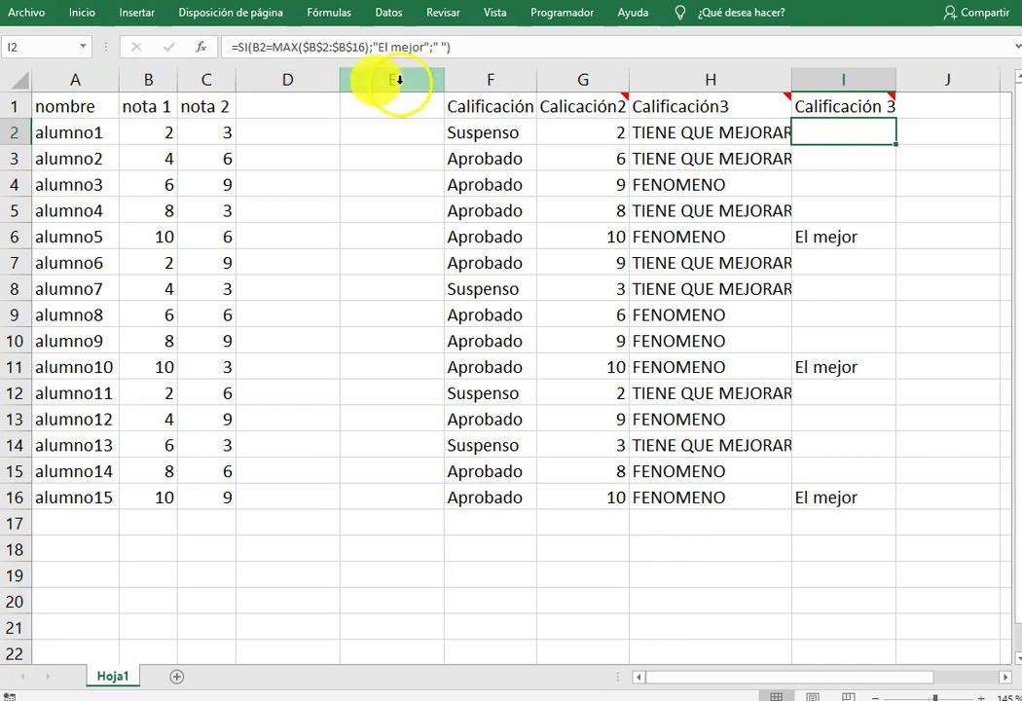
Narrow columns D and E of the grades sheet.
mouse_move(317, 70)
mouse_down()
mouse_move(349, 74)
mouse_move(305, 100)
mouse_up()
scroll(363, 147, down, 1)
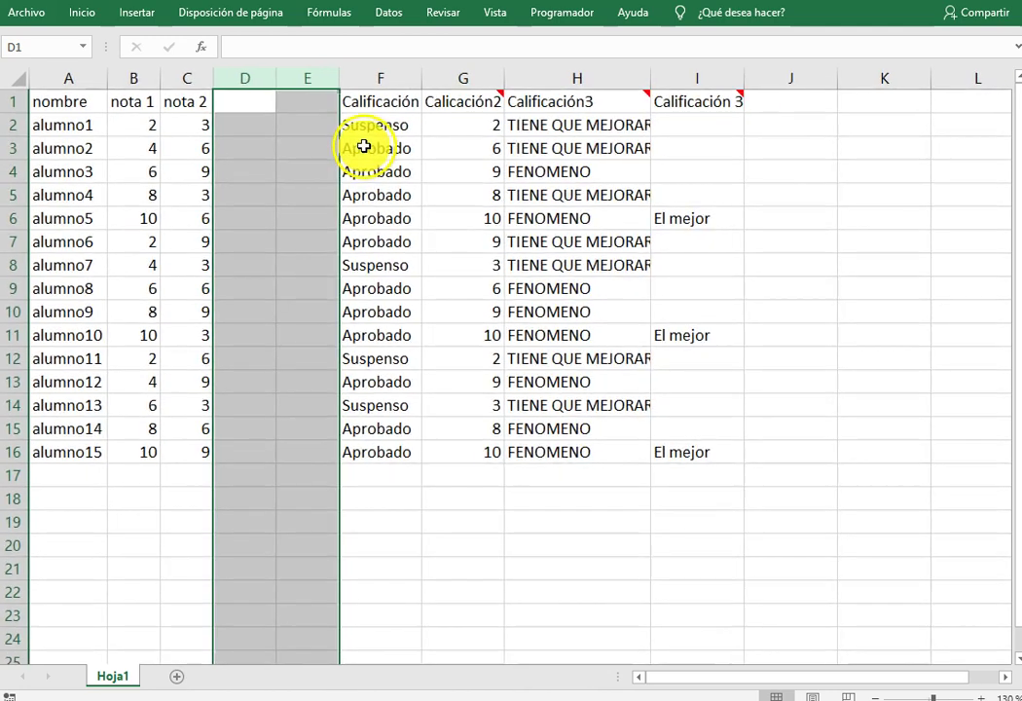
scroll(367, 126, down, 1)
Inspect the arguments of F2's SI average formula and confirm it unchanged, still giving Suspenso.
click(357, 118)
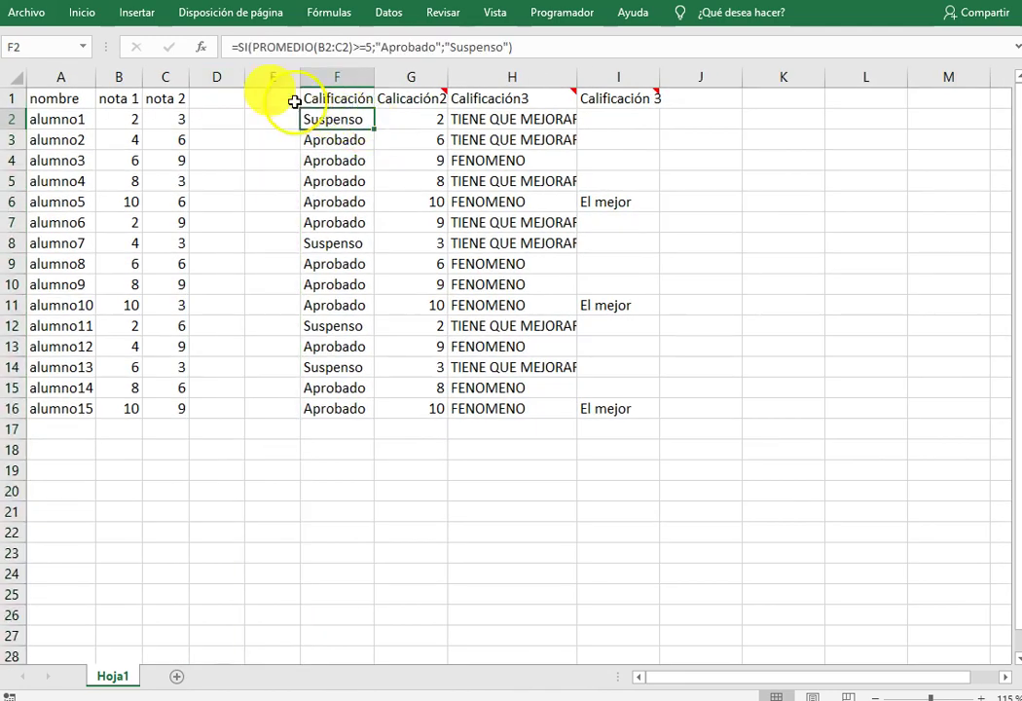
click(200, 47)
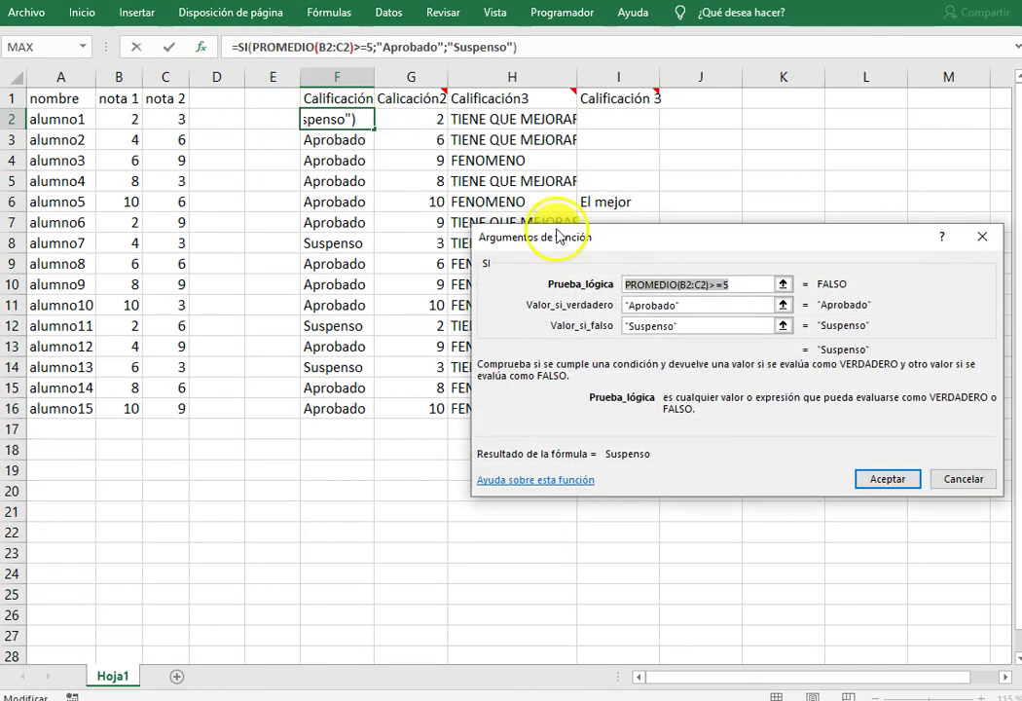
click(647, 284)
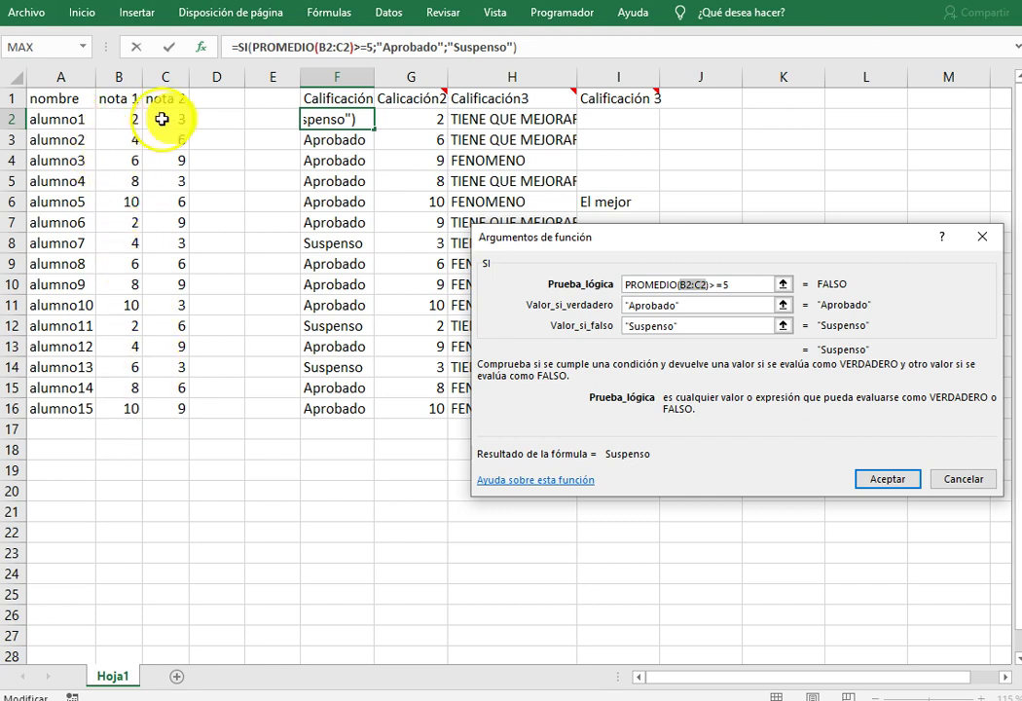
drag(682, 284, 740, 288)
click(725, 292)
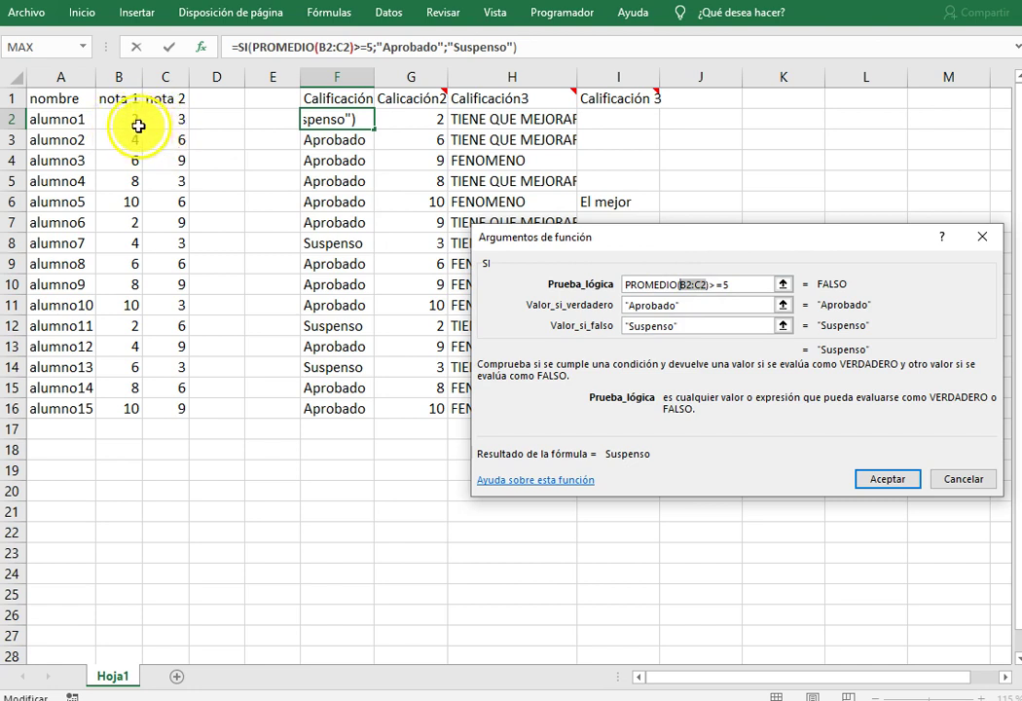
click(670, 326)
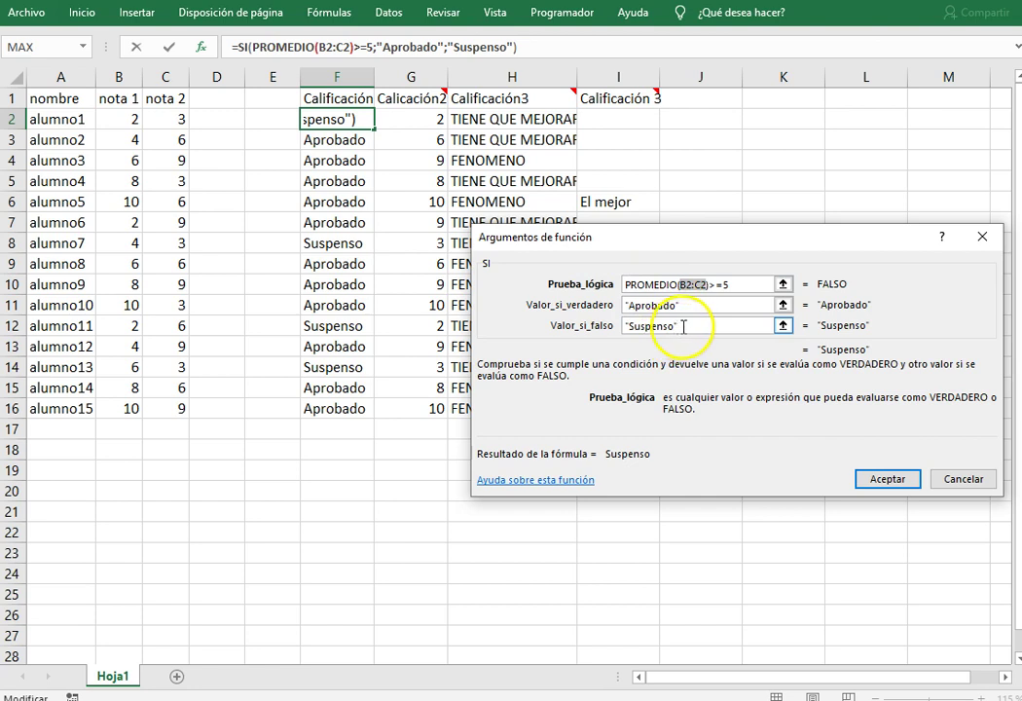
click(683, 326)
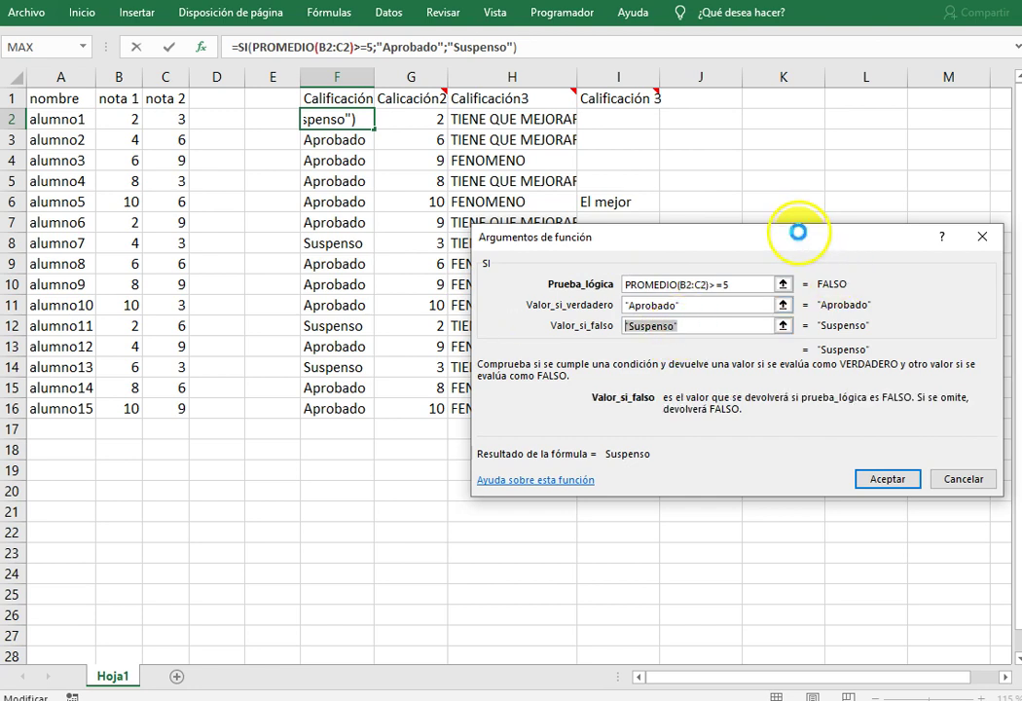
text(Sust)
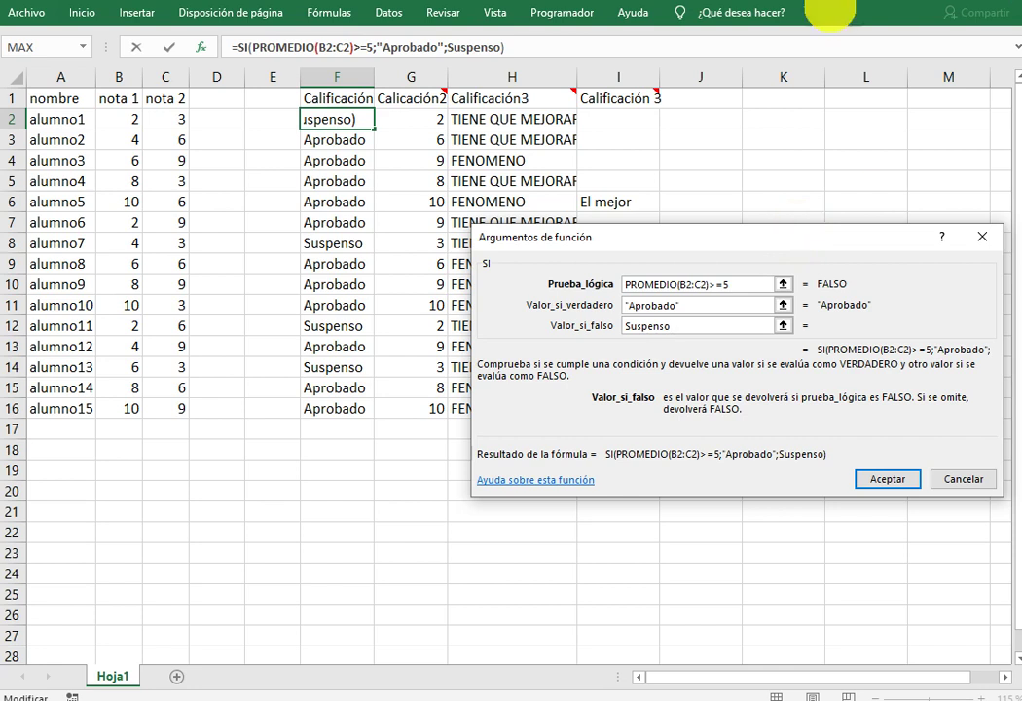
click(705, 305)
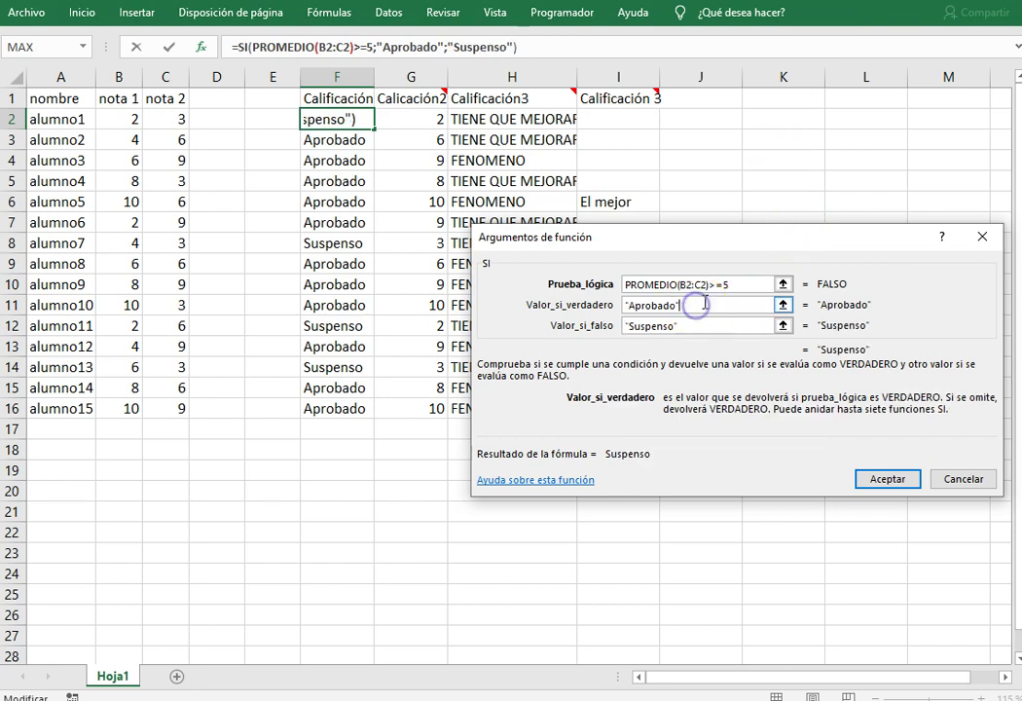
click(876, 481)
click(412, 121)
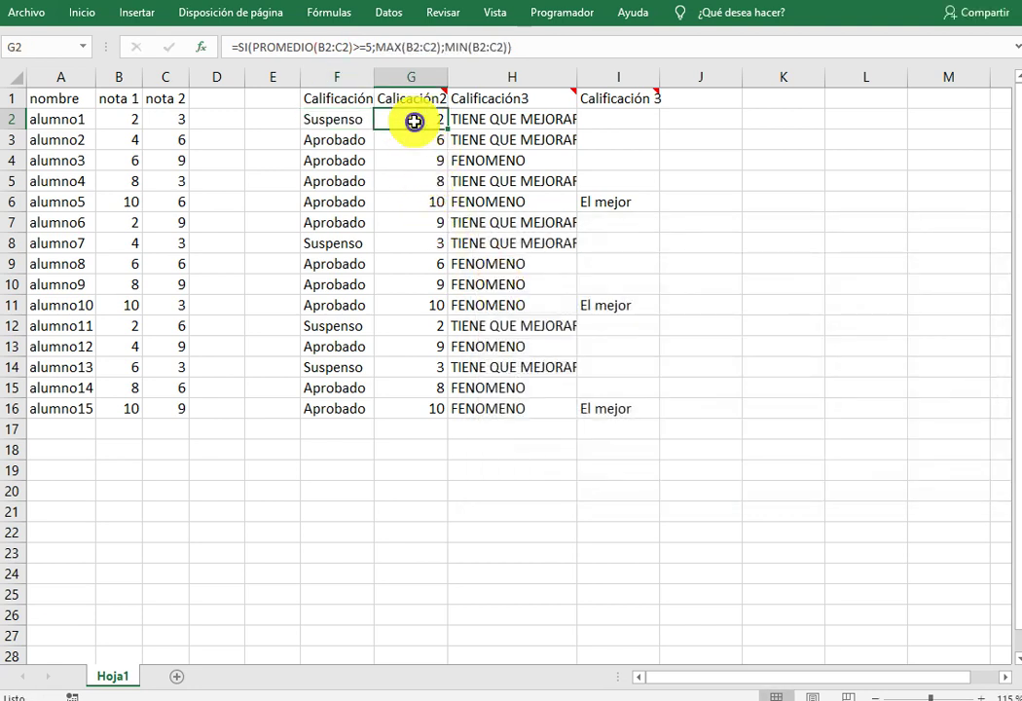
click(208, 47)
click(684, 284)
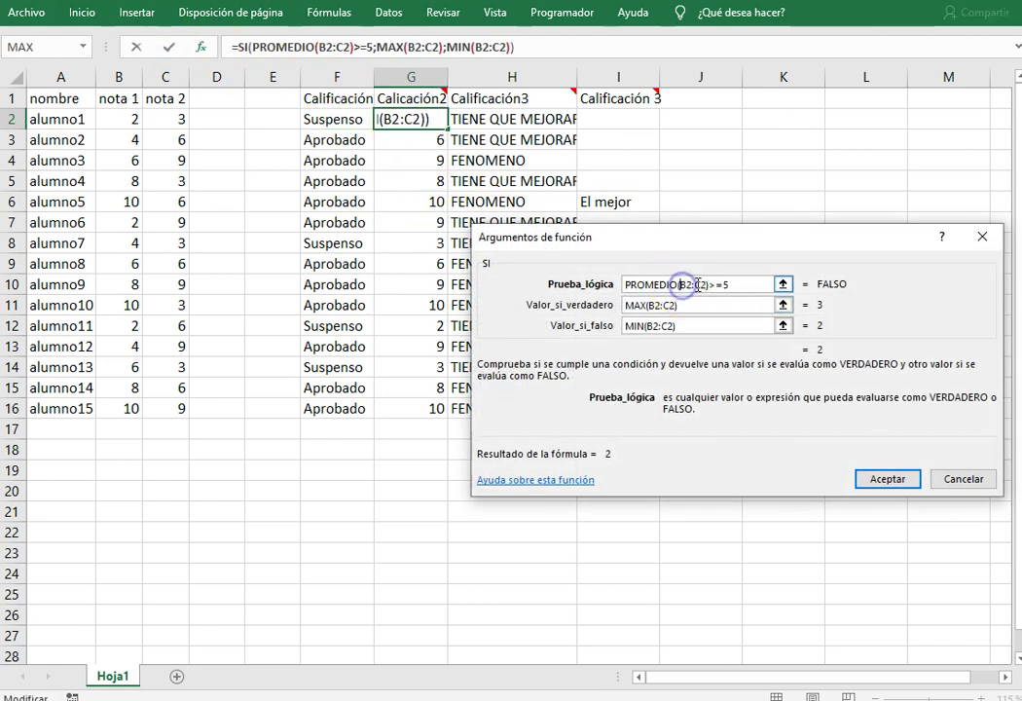
mouse_move(679, 284)
mouse_down()
mouse_move(729, 288)
mouse_move(710, 285)
mouse_up()
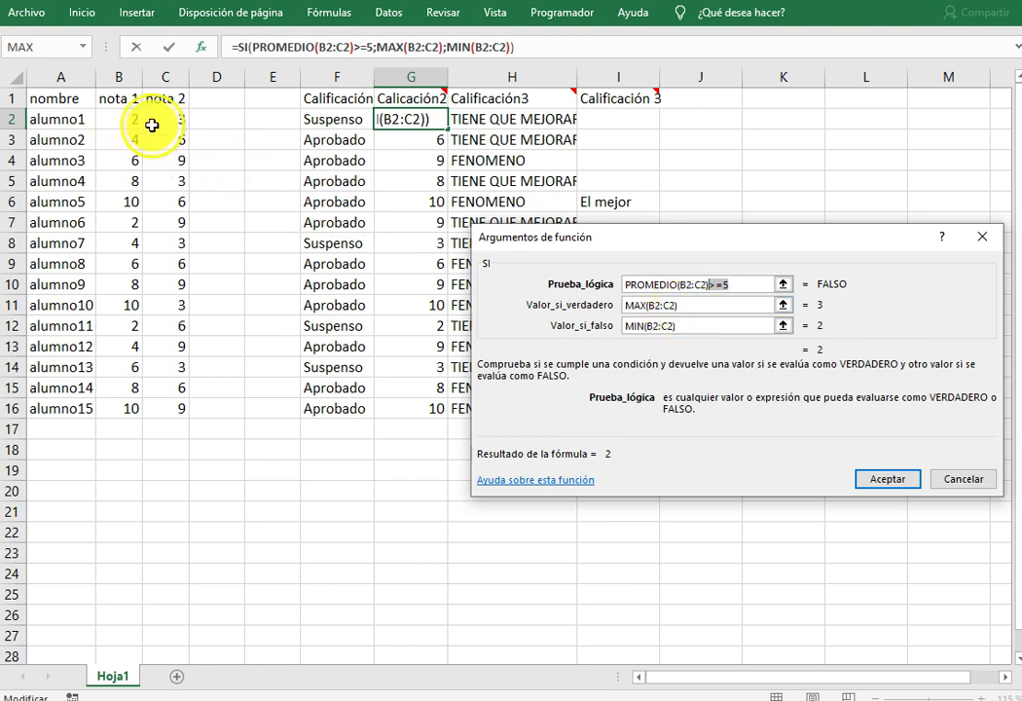
key(Return)
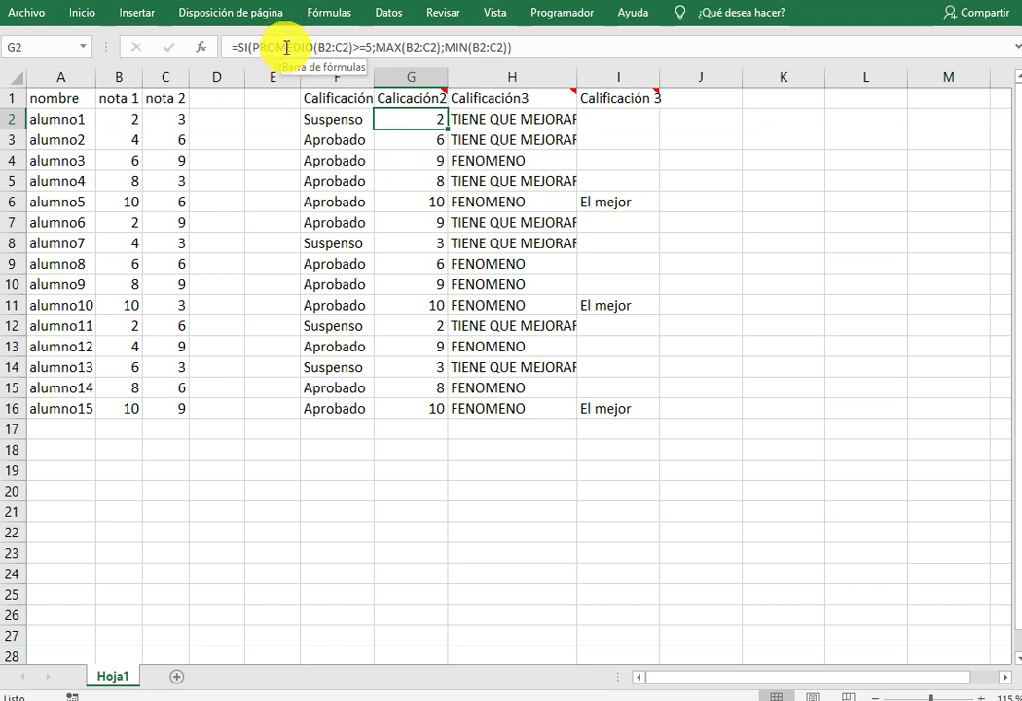
click(357, 51)
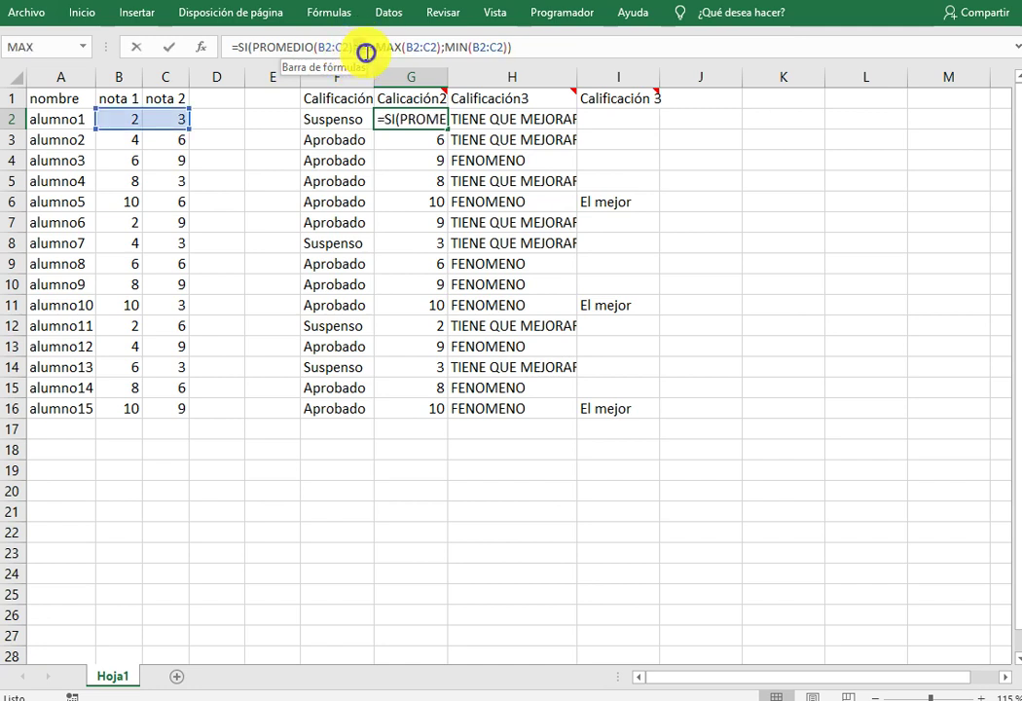
click(365, 50)
mouse_move(374, 83)
mouse_down()
mouse_move(391, 56)
mouse_move(434, 54)
mouse_up()
key(Escape)
click(454, 54)
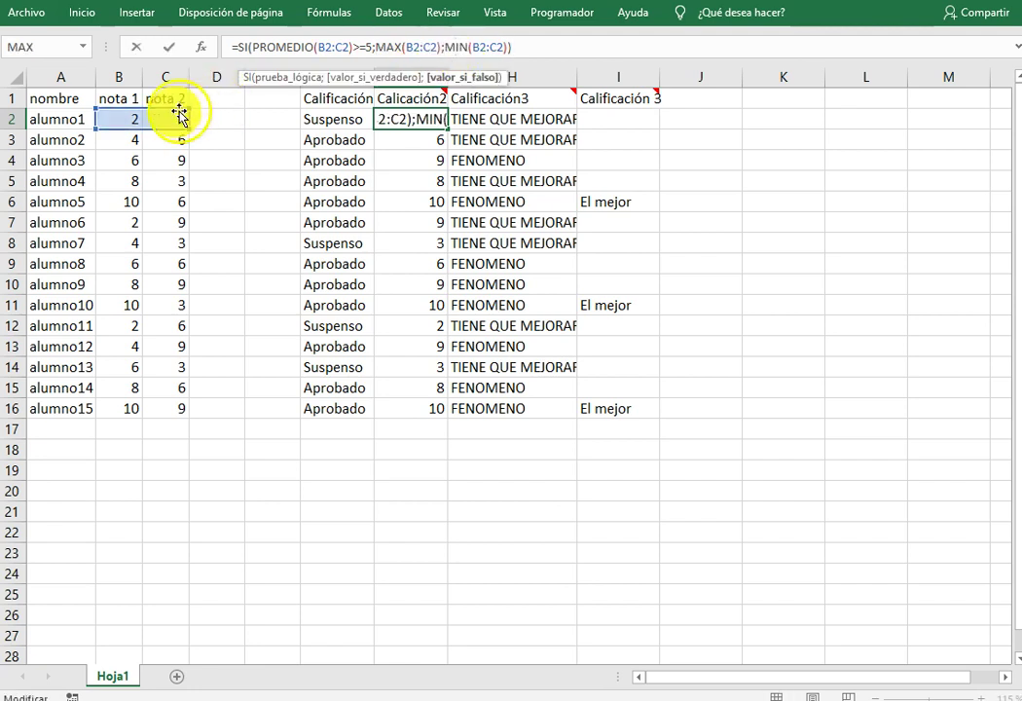
key(Escape)
click(409, 140)
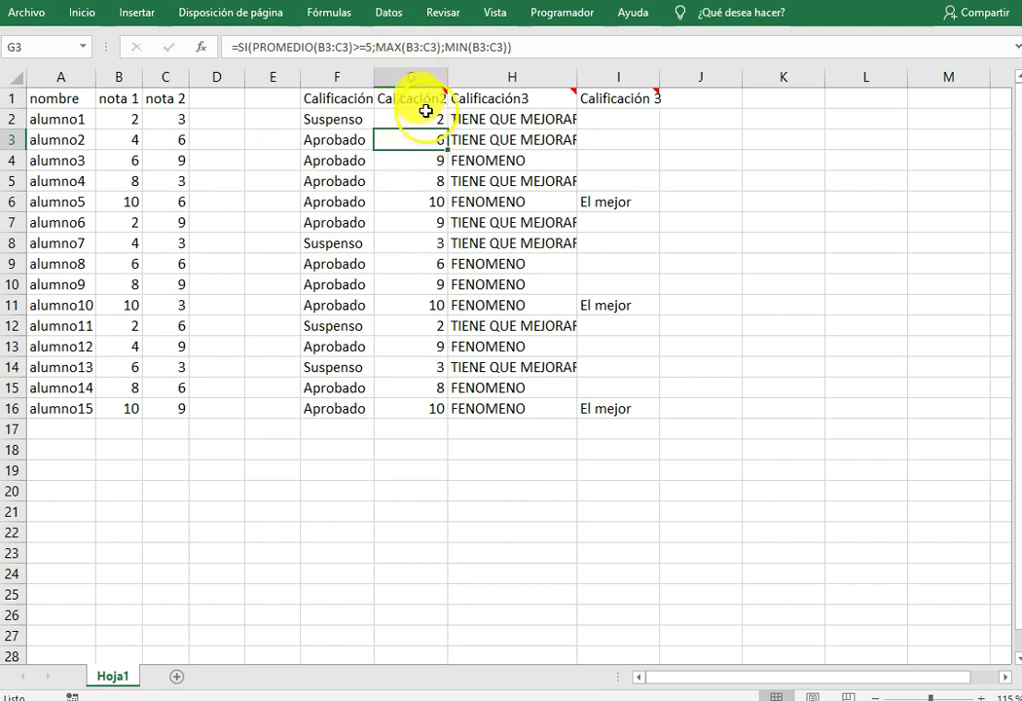
click(201, 45)
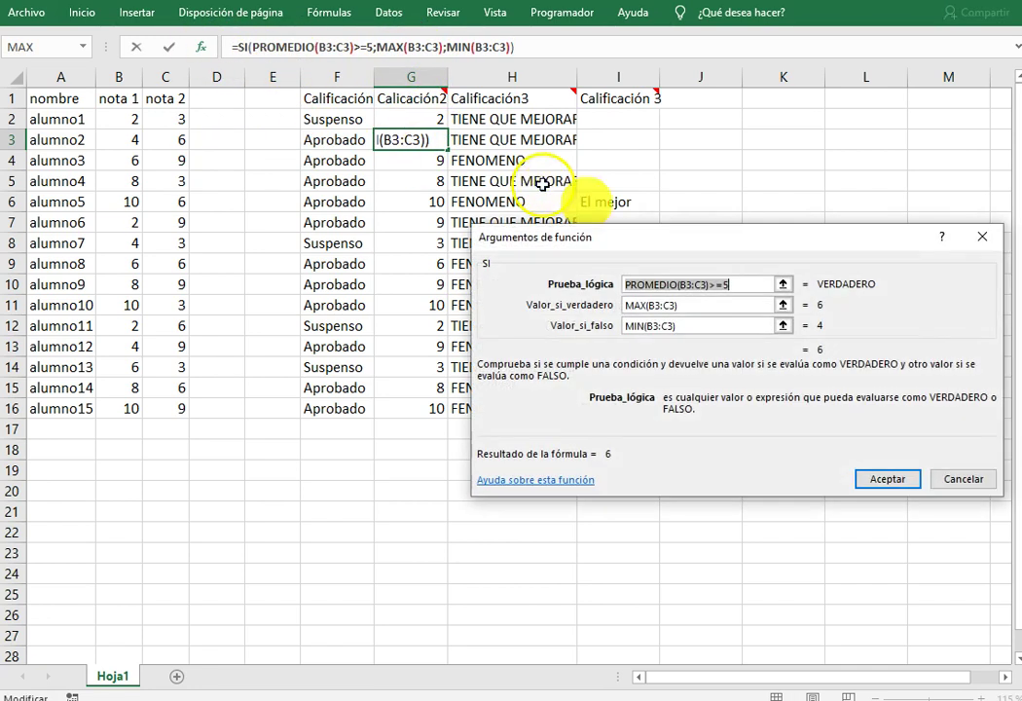
click(686, 304)
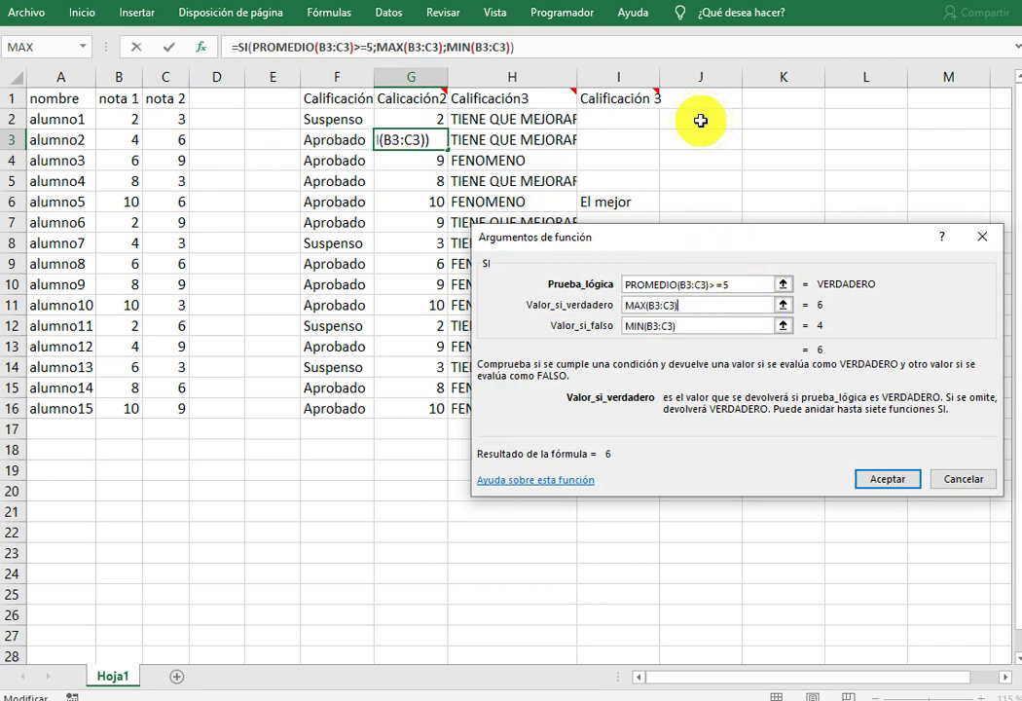
key(Return)
click(551, 125)
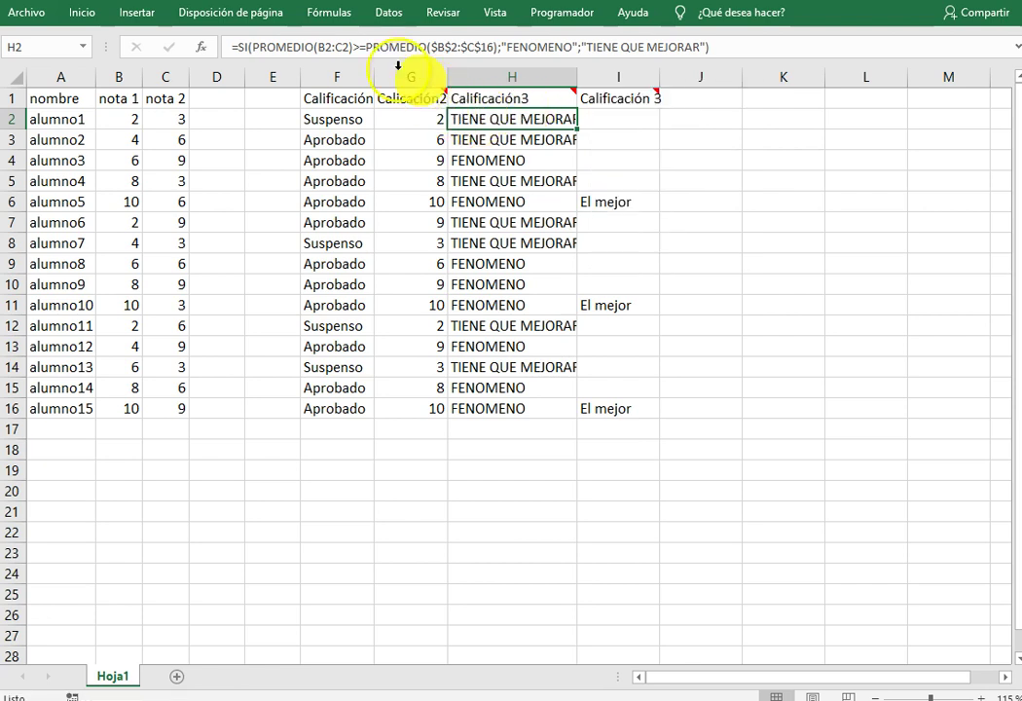
click(202, 48)
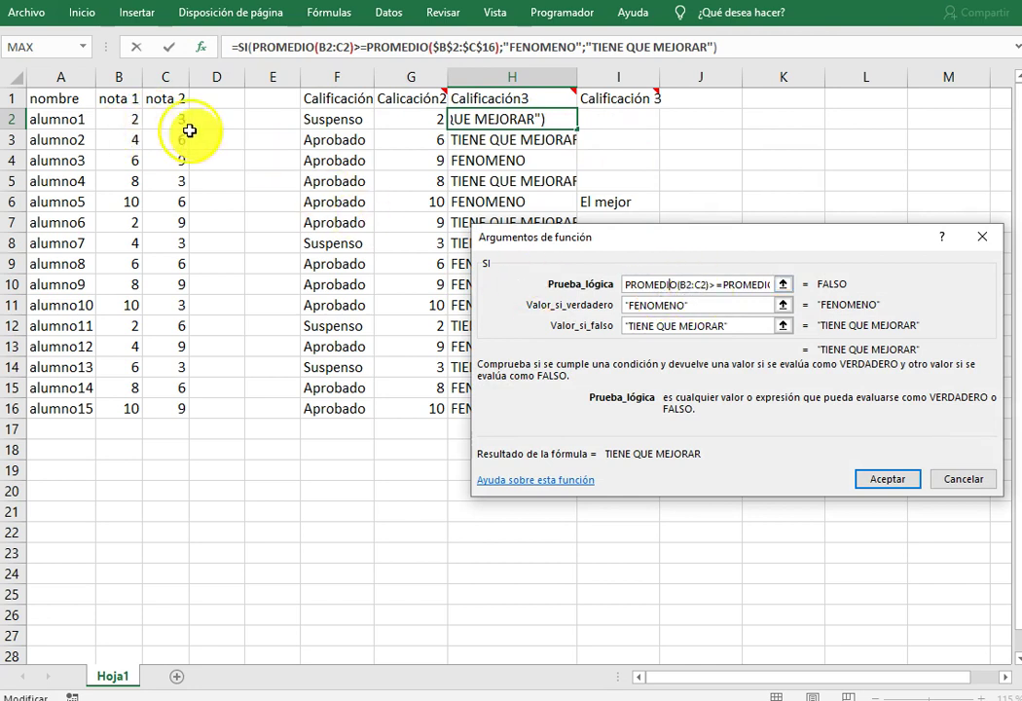
drag(715, 284, 844, 294)
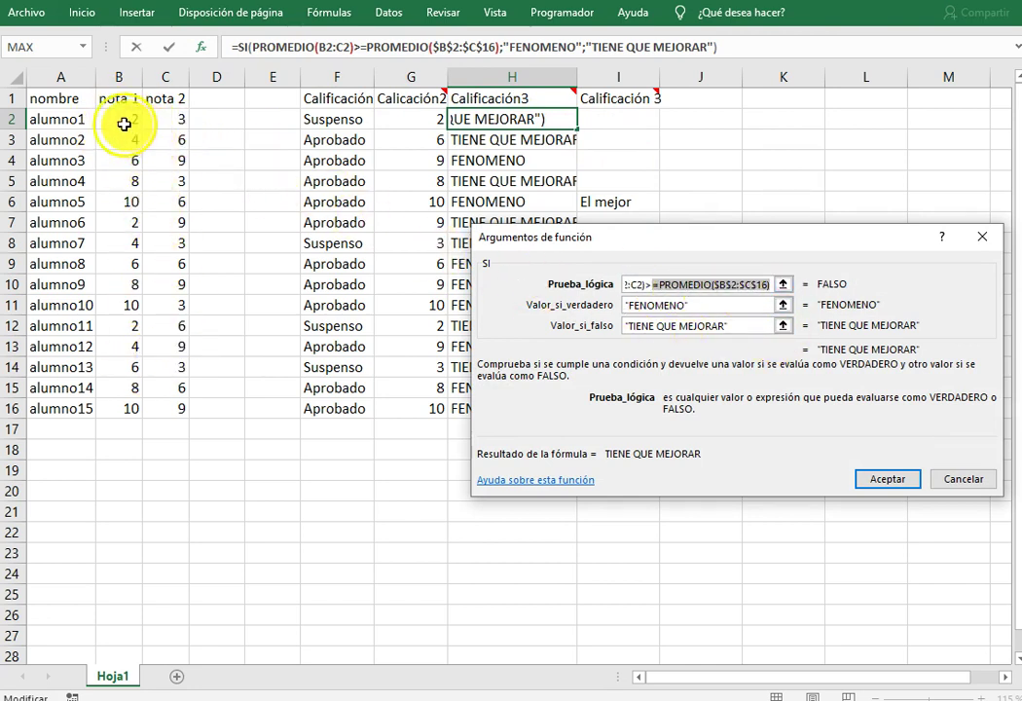
click(714, 286)
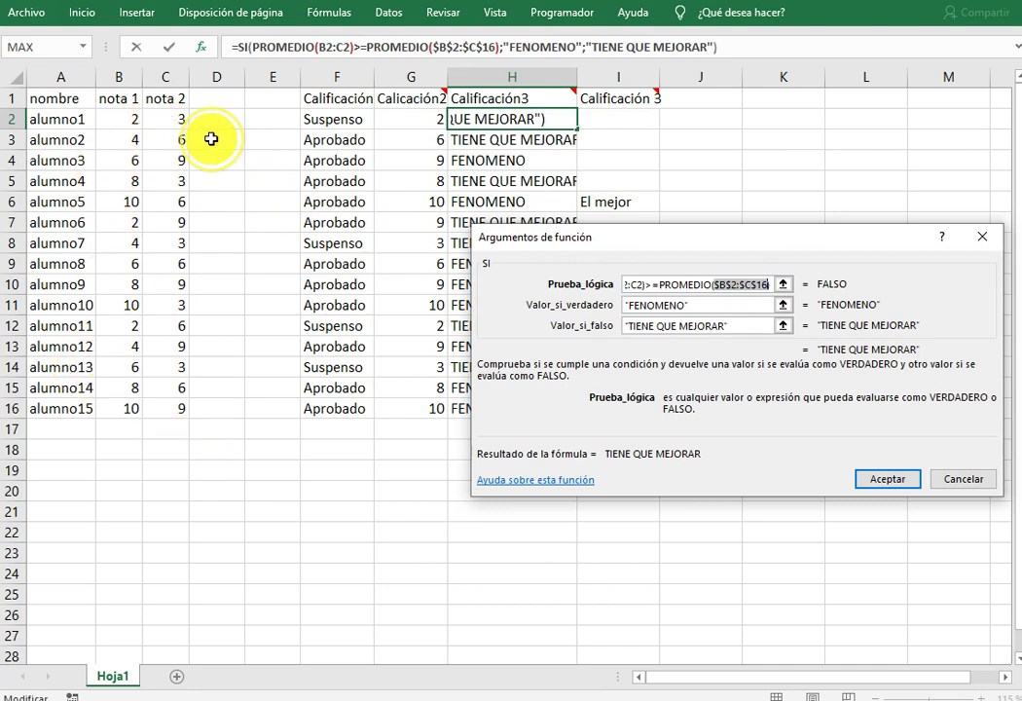
key(Return)
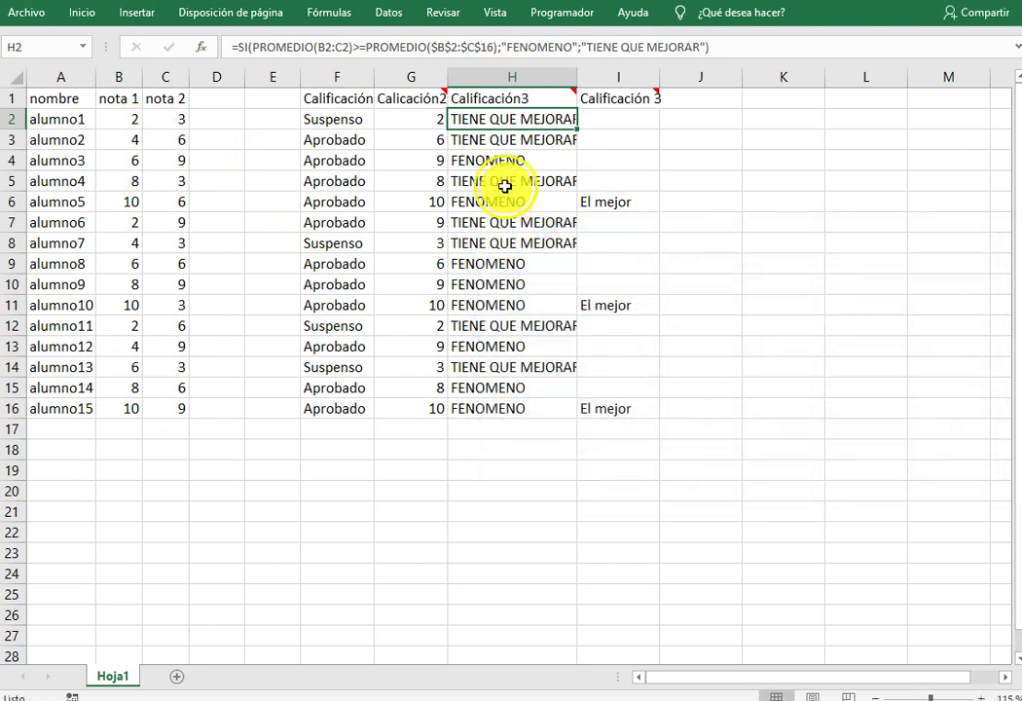
click(516, 183)
click(321, 46)
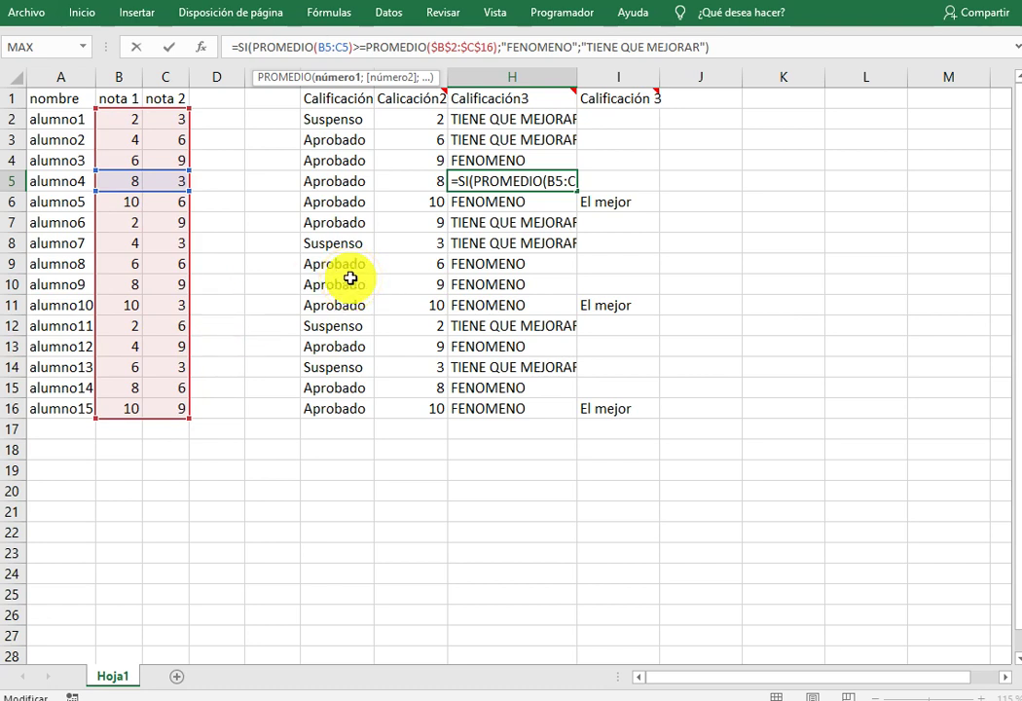
click(555, 119)
drag(577, 130, 570, 224)
click(565, 119)
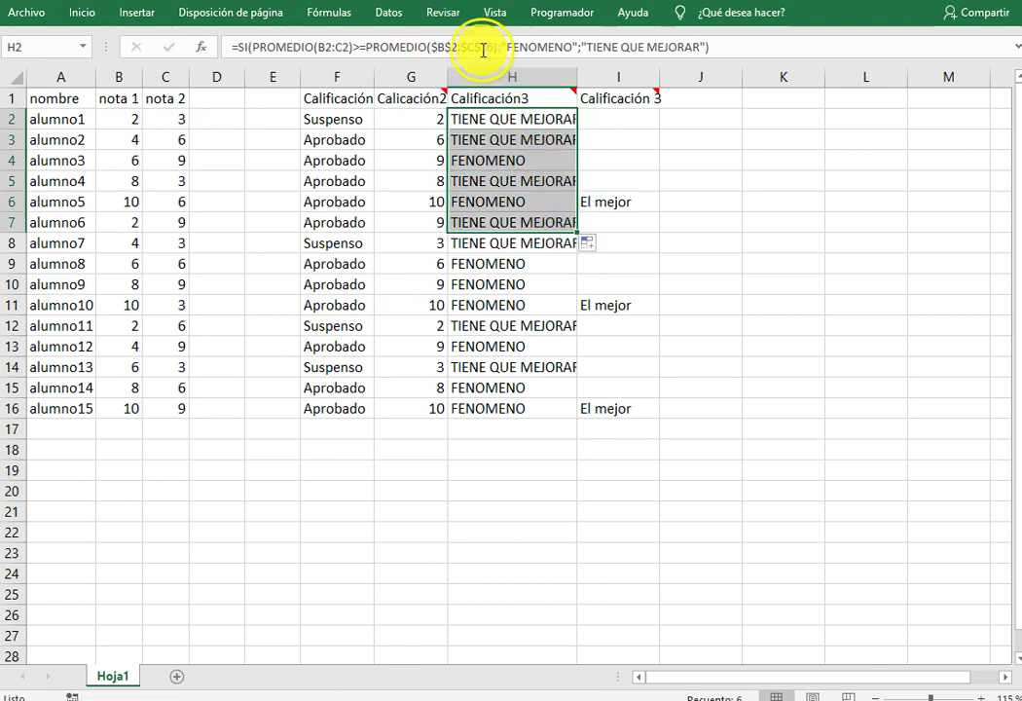
click(483, 49)
click(136, 47)
Inspect I2's SI formula arguments, B2=MAX($B$2:$B$16) giving "El mejor", and close without changes.
click(621, 105)
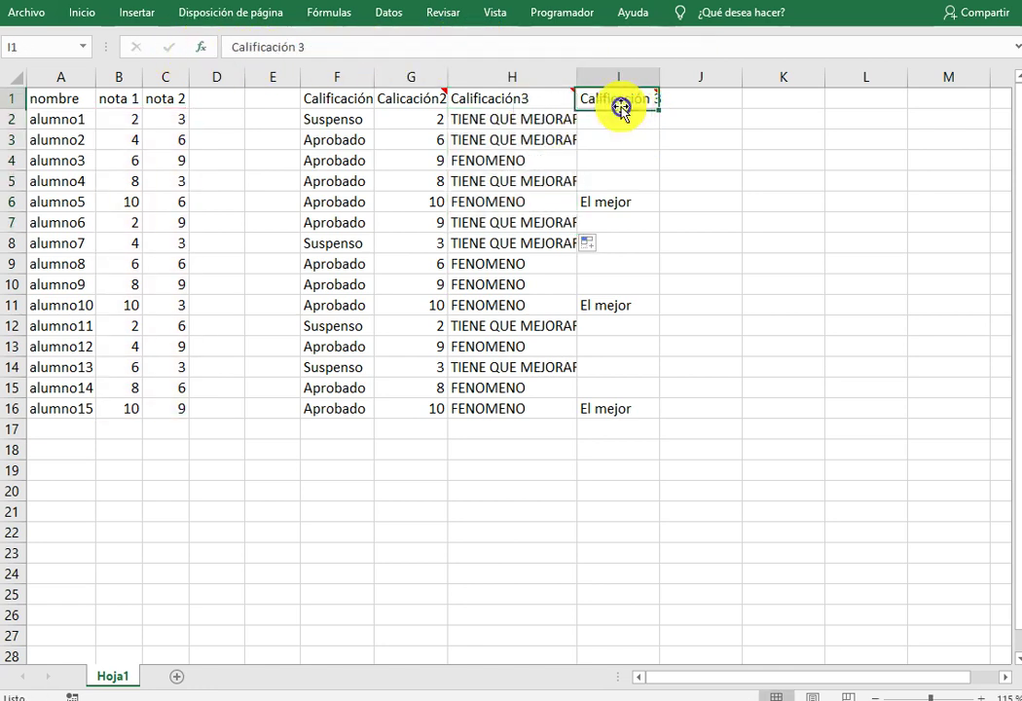
mouse_move(619, 98)
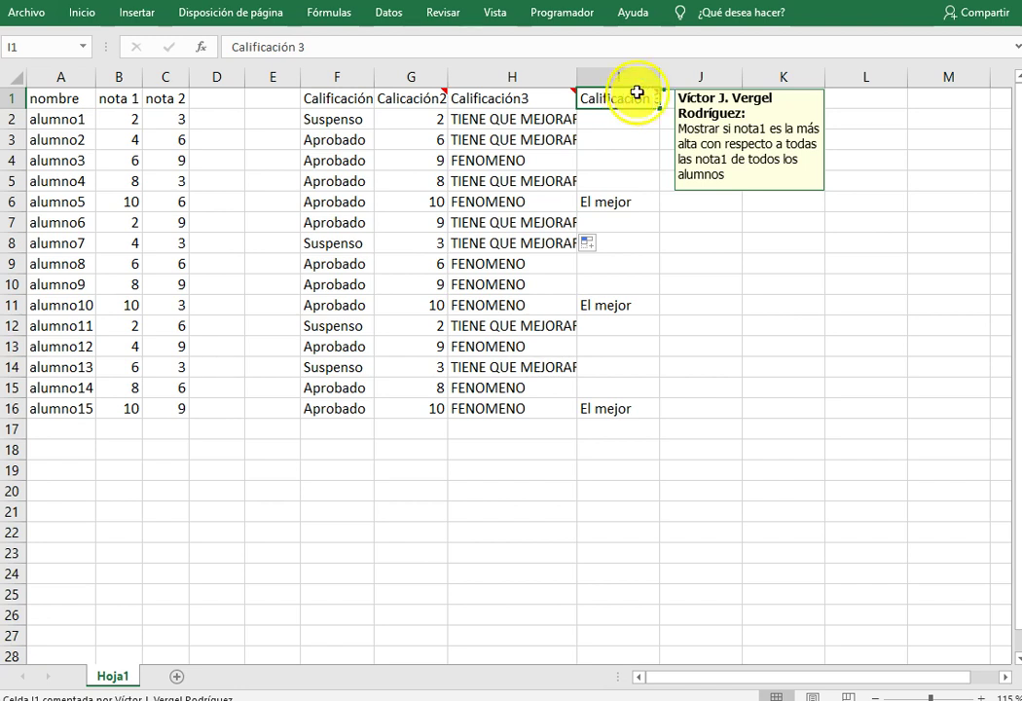
click(614, 129)
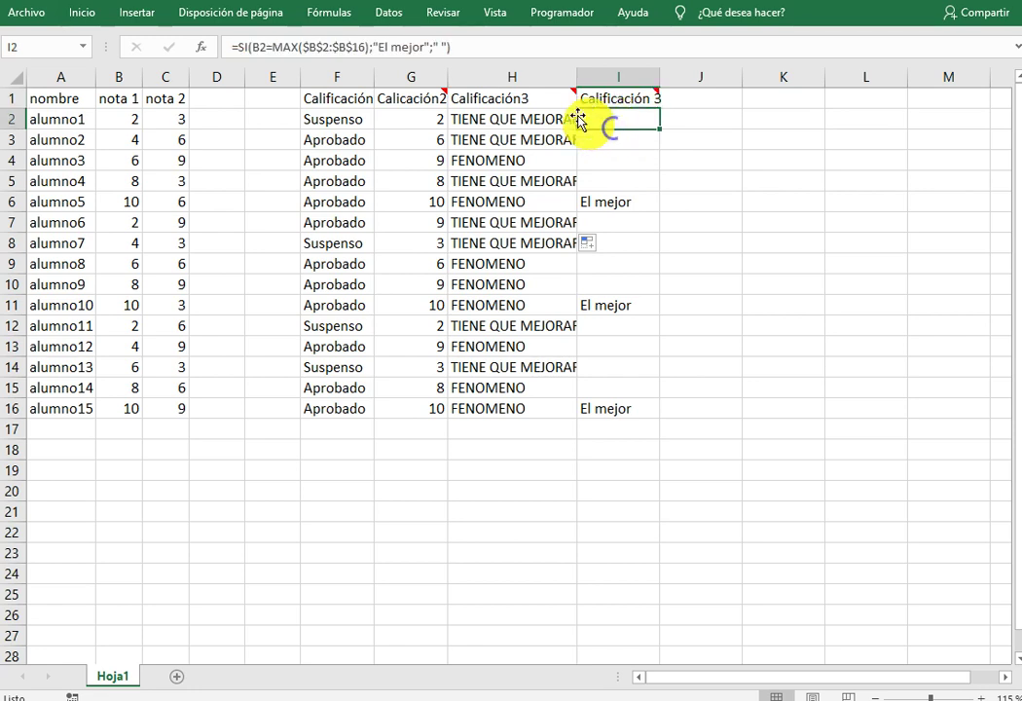
click(206, 50)
click(661, 284)
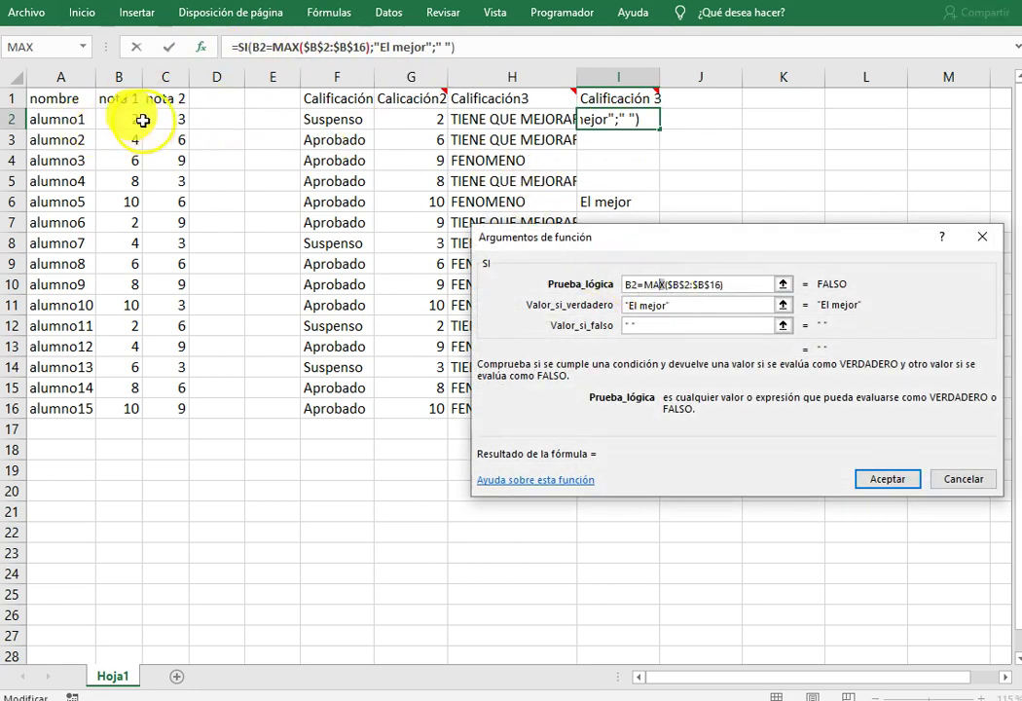
drag(645, 286, 726, 285)
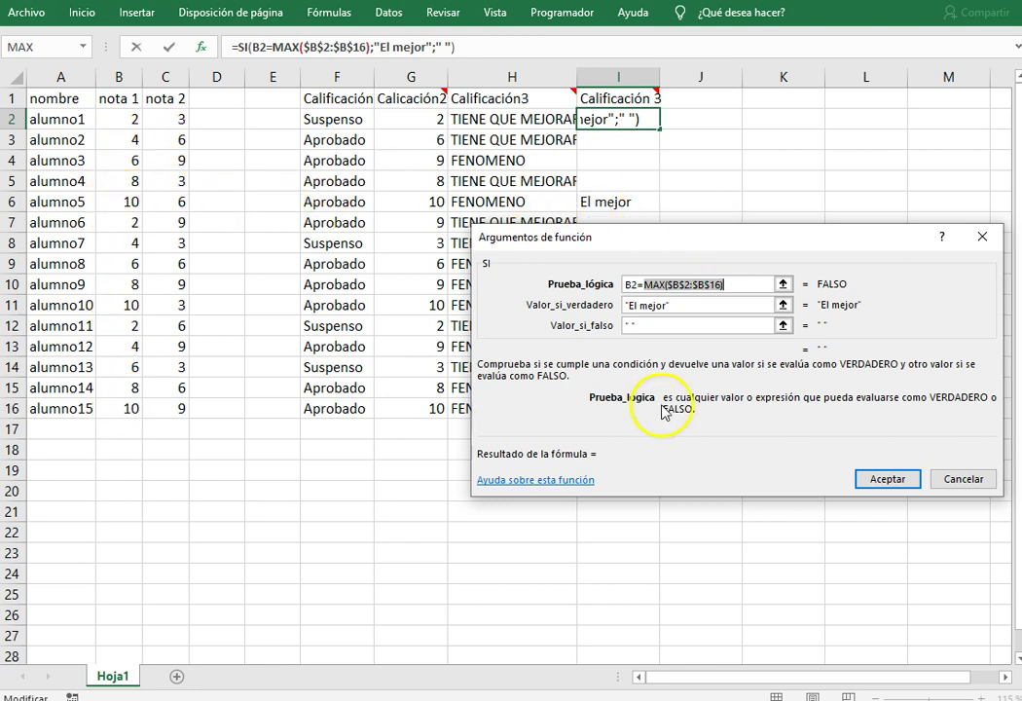
click(711, 305)
drag(728, 241, 730, 265)
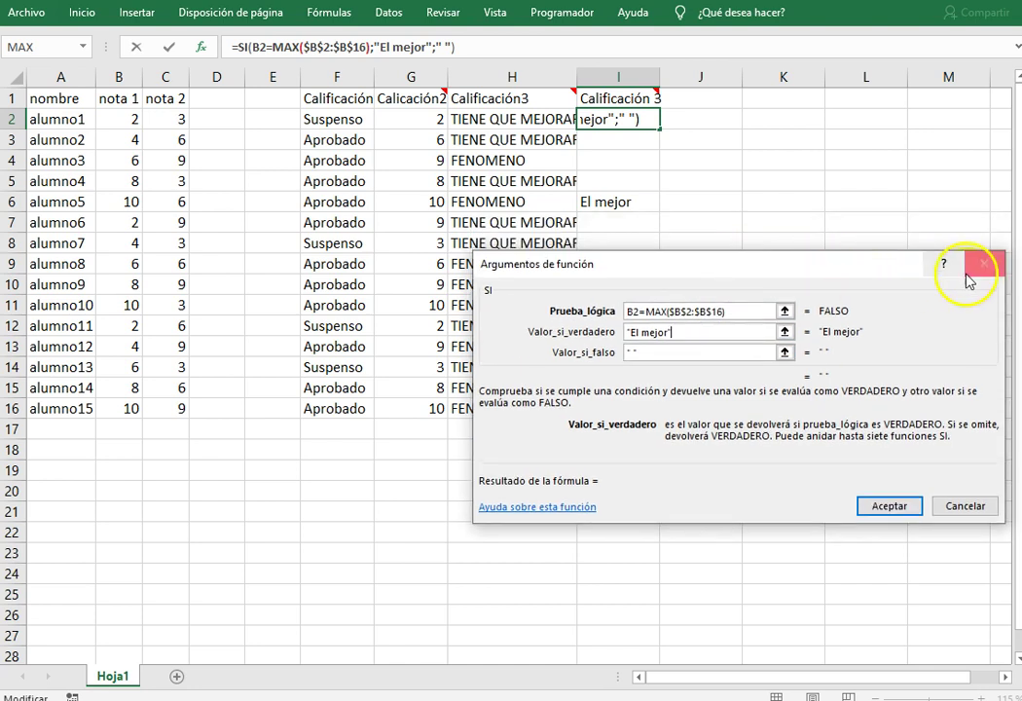
click(984, 261)
click(694, 101)
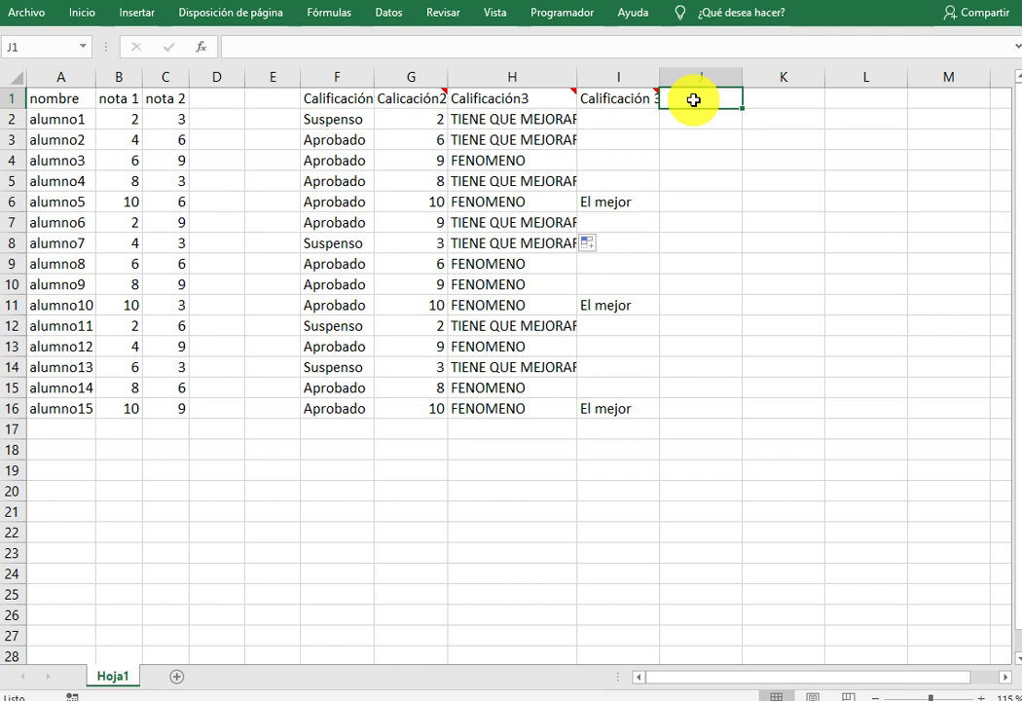
click(618, 115)
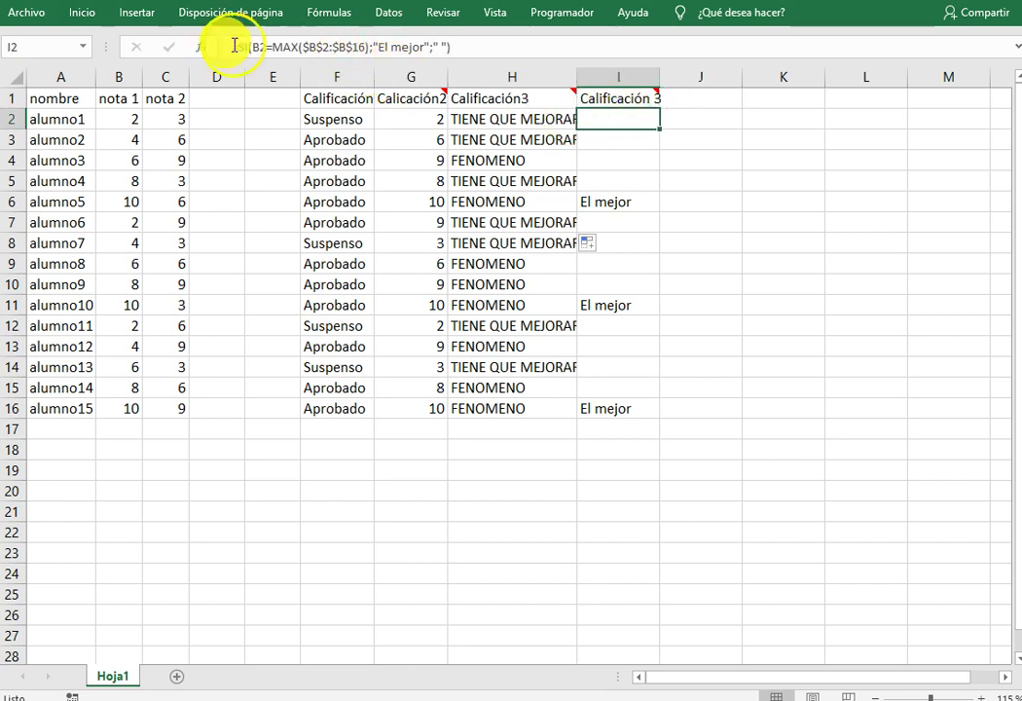
click(201, 47)
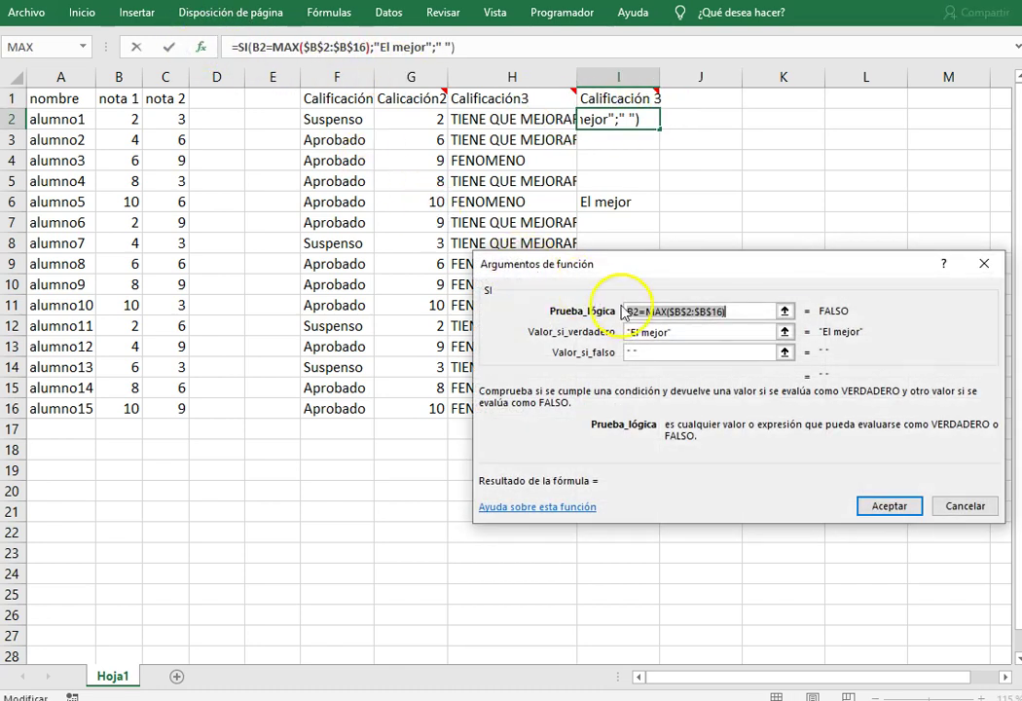
drag(735, 312, 487, 292)
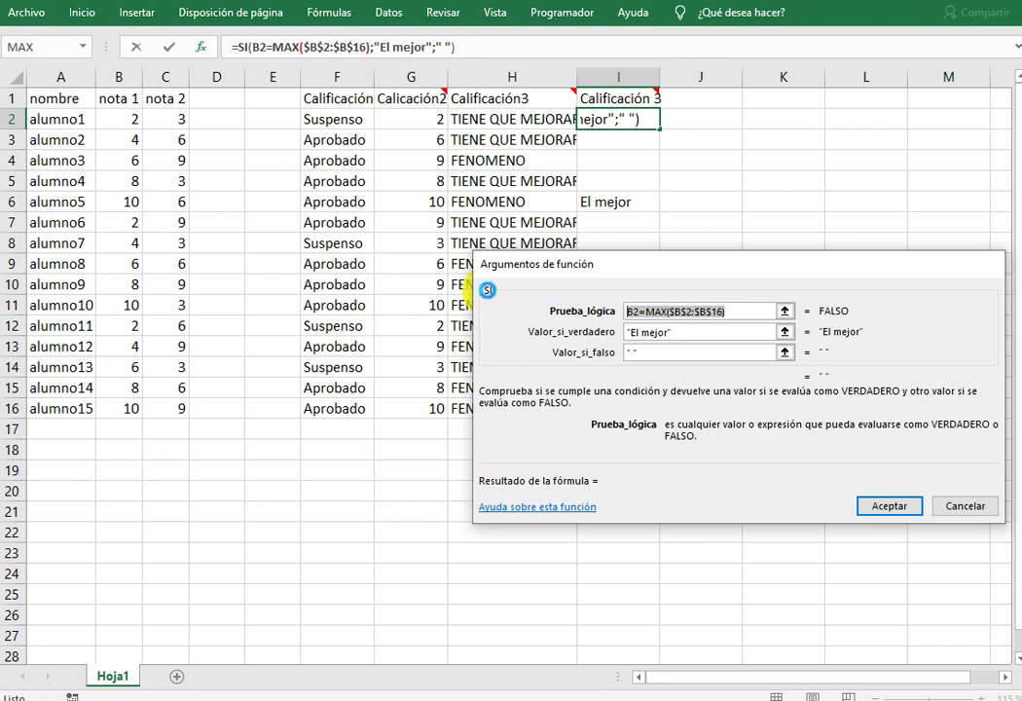
key(Return)
click(675, 103)
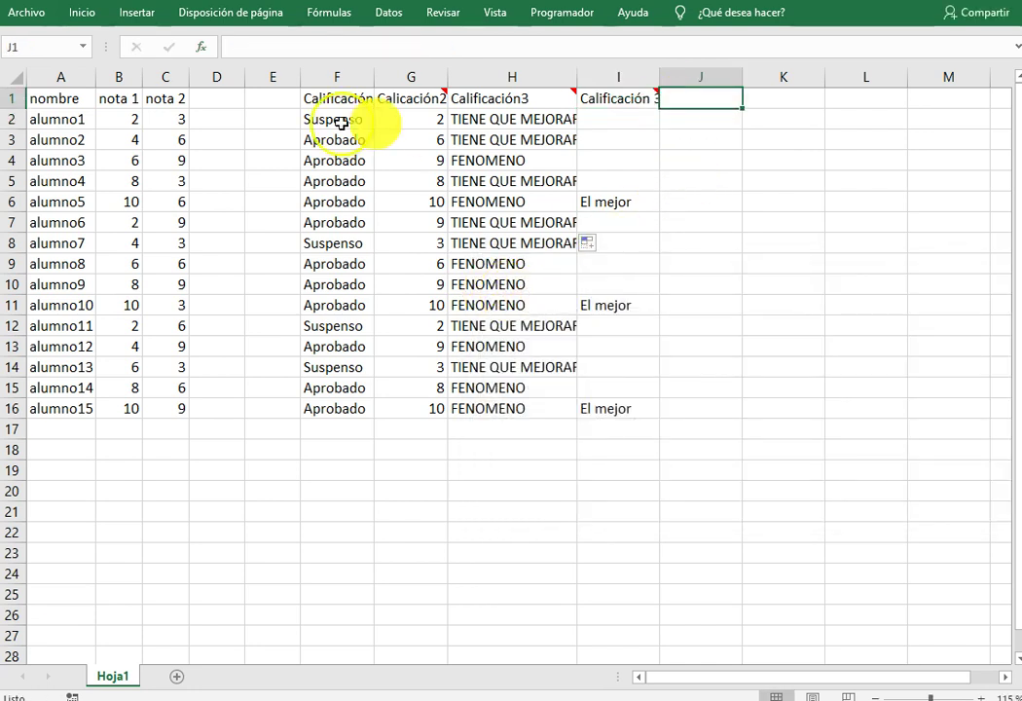
click(224, 98)
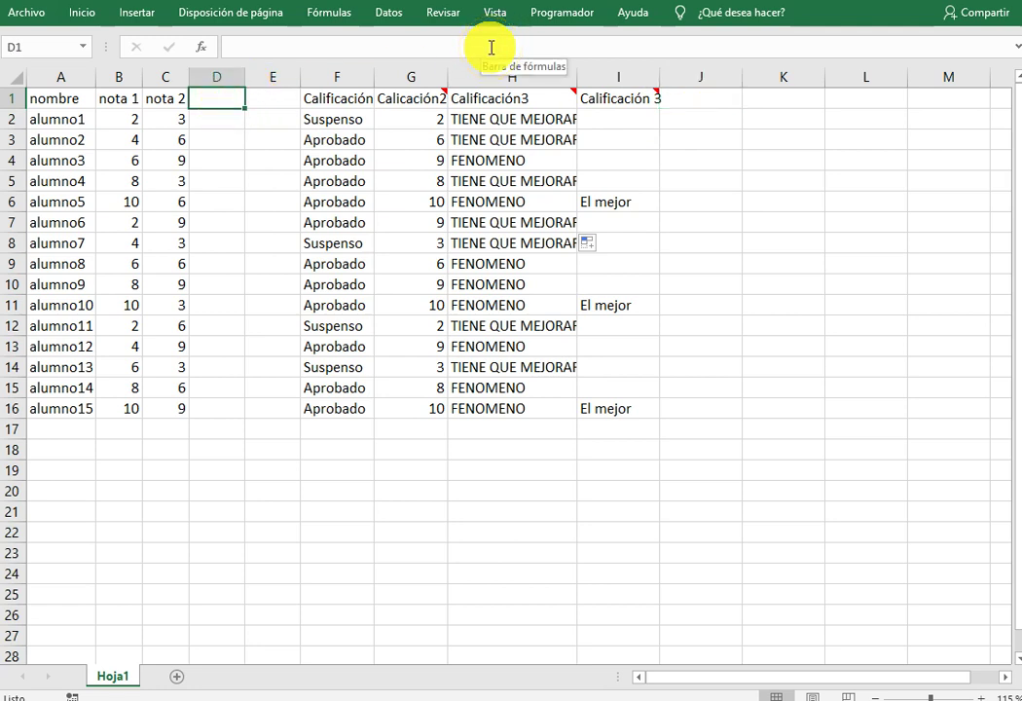
Head column D "extra" and enter si, si, no, no in D2:D5.
text(extra)
key(Return)
text(si)
key(Return)
text(si)
key(Return)
text(no)
key(Return)
text(no)
key(Return)
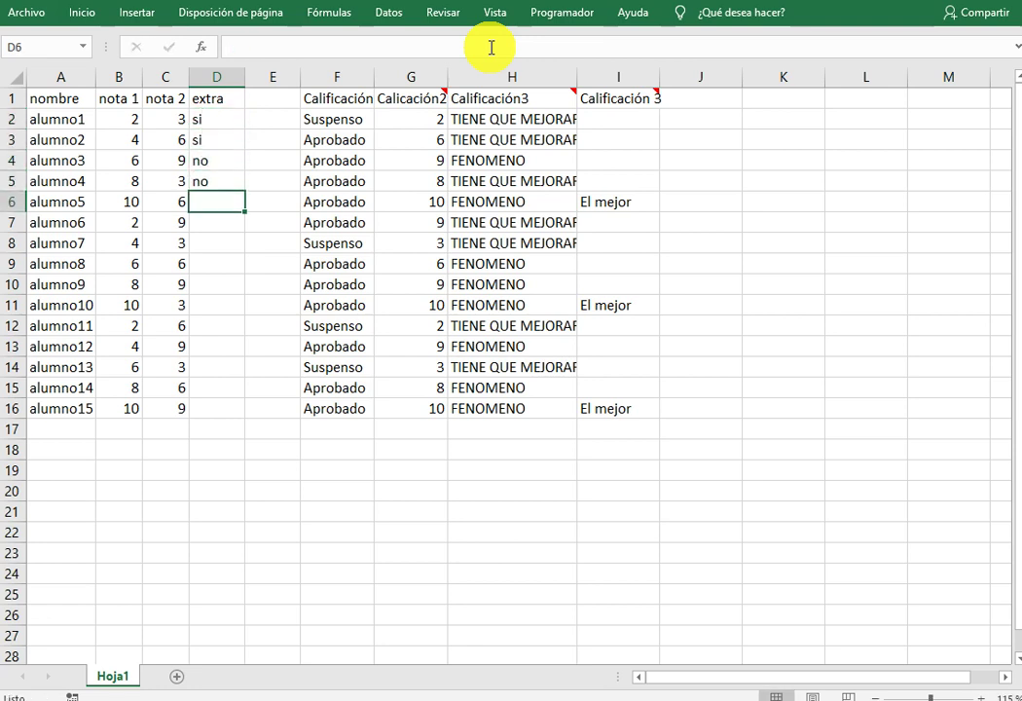
Copy the si pair from D2:D3 and paste it down through D6:D11.
key(Up)
key(Up)
key(Up)
key(shift+Up)
key(ctrl+c)
key(Down)
key(Down)
key(Down)
key(Down)
key(ctrl+v)
key(Down)
key(Down)
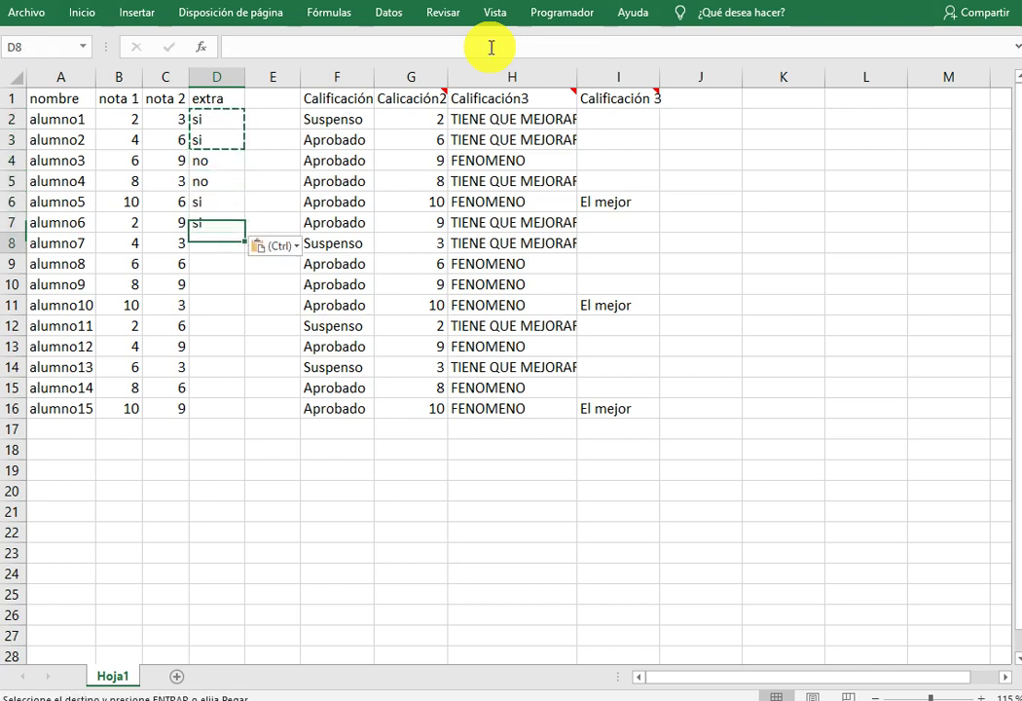
key(ctrl+v)
key(Down)
key(Down)
key(ctrl+v)
key(Down)
key(Down)
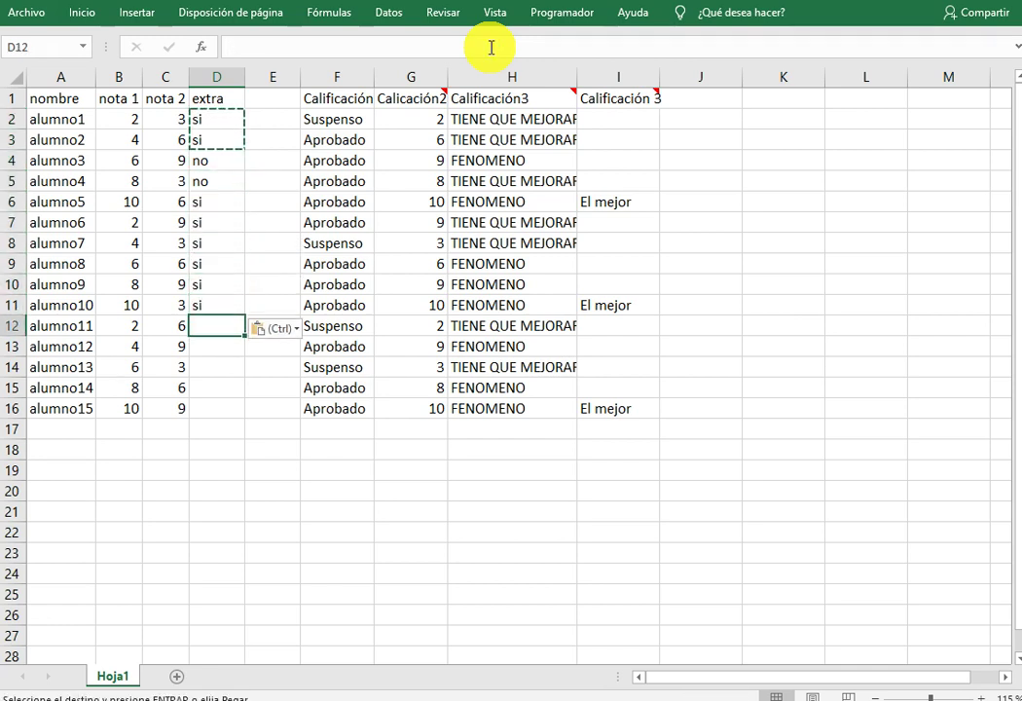
Enter no in D12 and repeat the si/no pair down to D16.
text(ono)
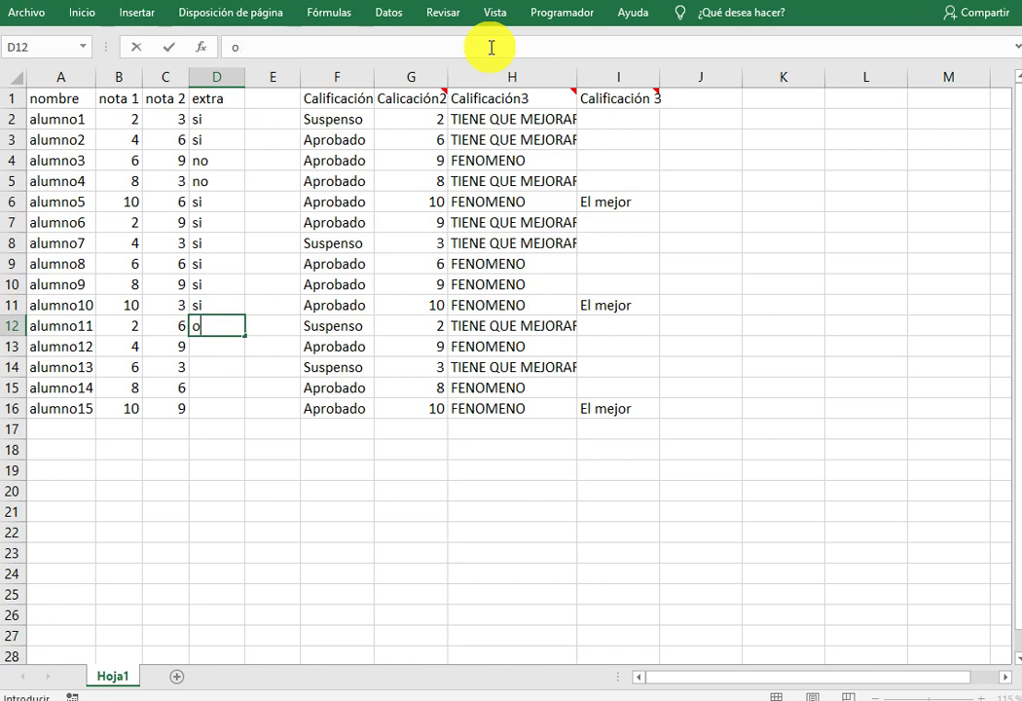
key(Return)
key(Up)
key(Up)
key(shift+Down)
key(ctrl+c)
key(Down)
key(Down)
key(ctrl+v)
key(Down)
key(ctrl+v)
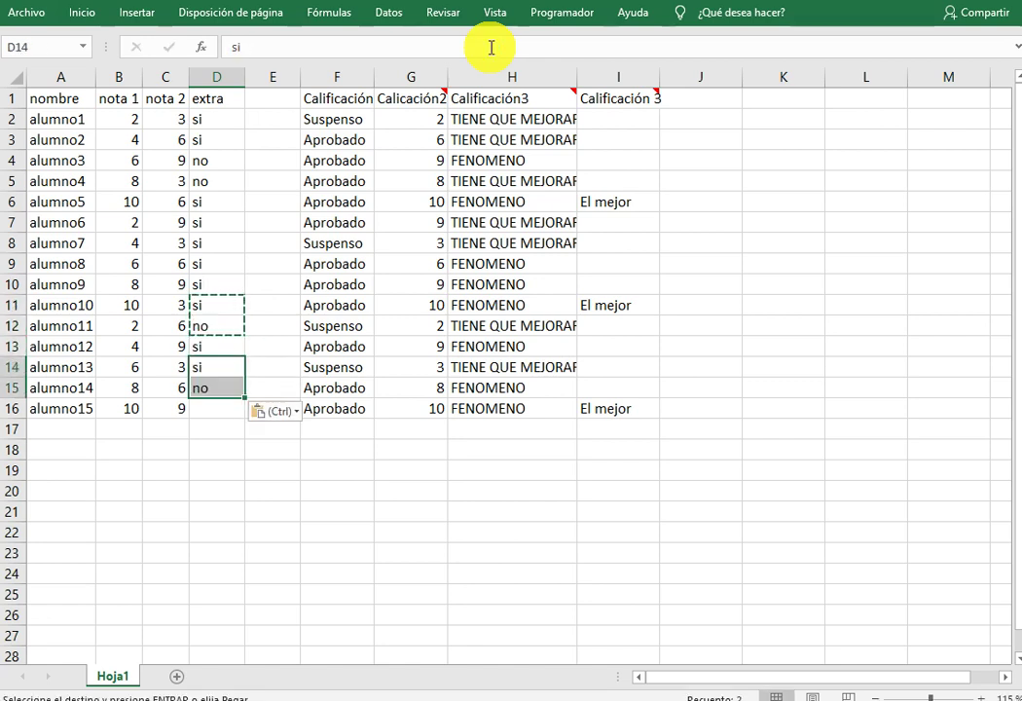
key(Down)
key(ctrl+v)
key(Escape)
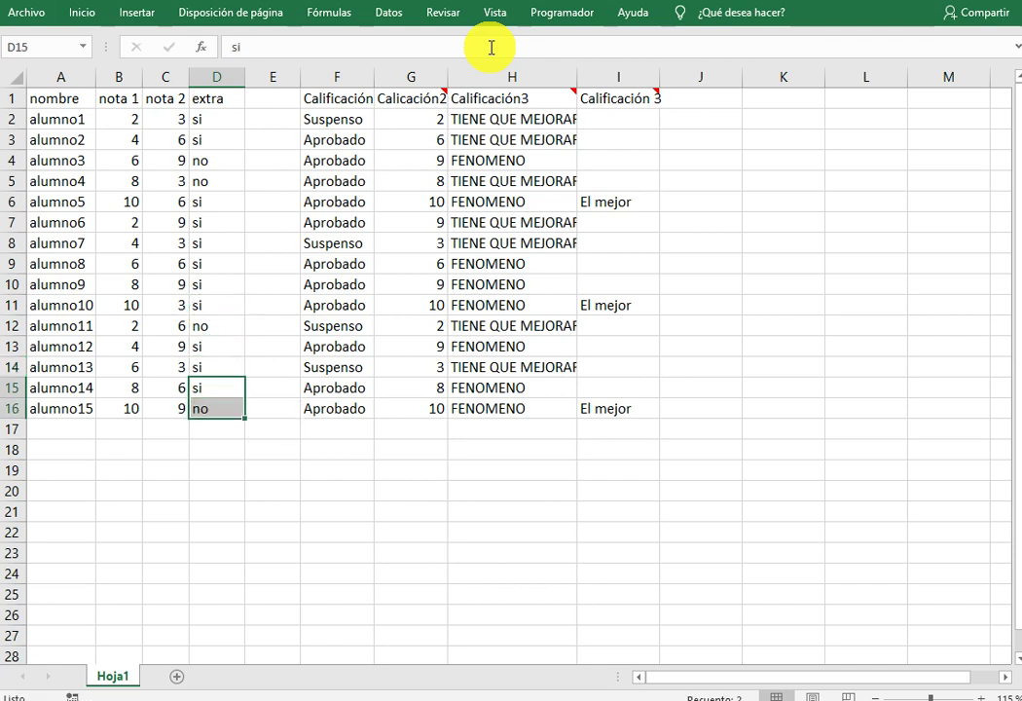
key(Right)
key(Right)
key(Right)
key(Right)
key(Right)
key(Up)
key(Up)
key(Up)
key(Up)
key(Up)
key(Right)
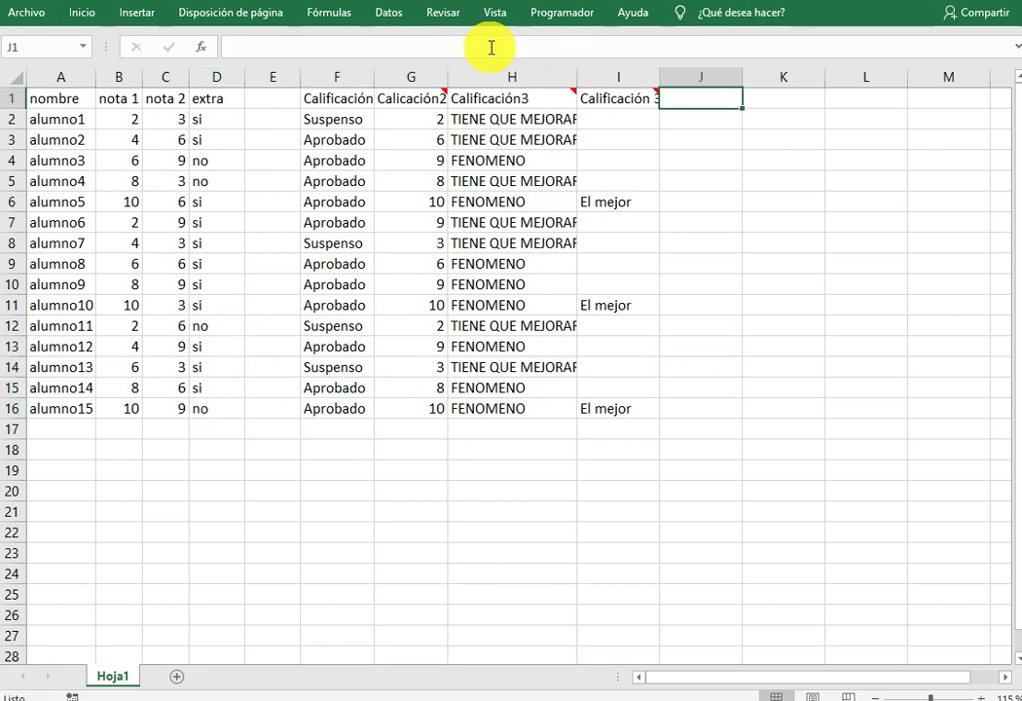
Enter the header "Calicación 4" in cell J1.
text(Cafl)
key(BackSpace)
key(BackSpace)
key(BackSpace)
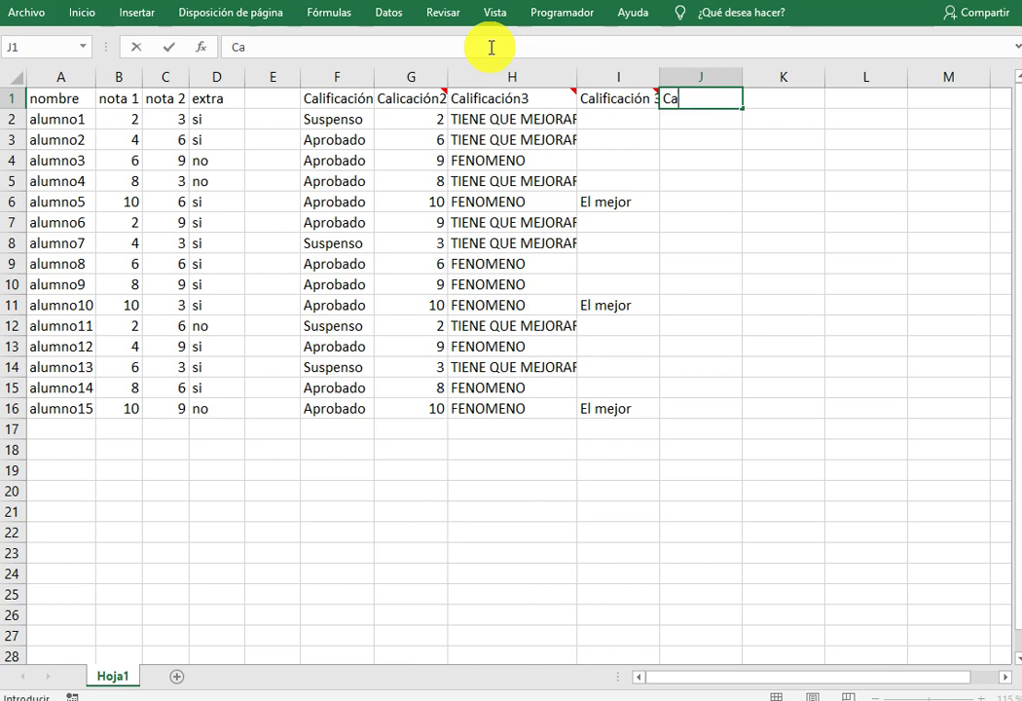
text(ación 4)
key(Return)
key(Up)
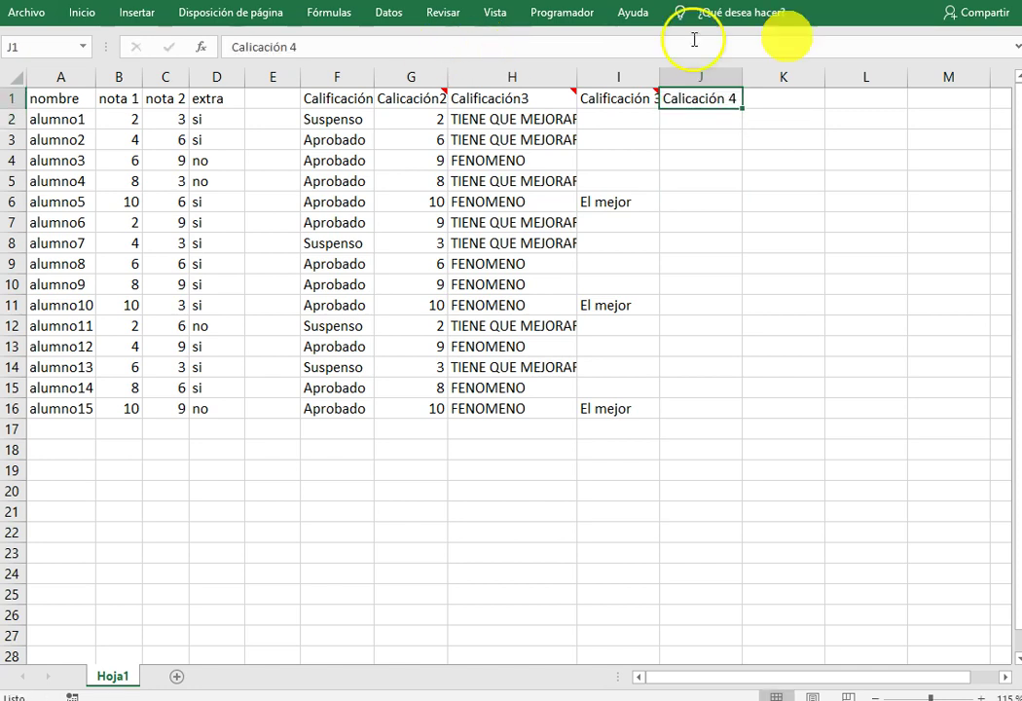
Add a comment to J1 stating Aprobado needs an average of 5 or more and the jamón delivered.
right_click(709, 101)
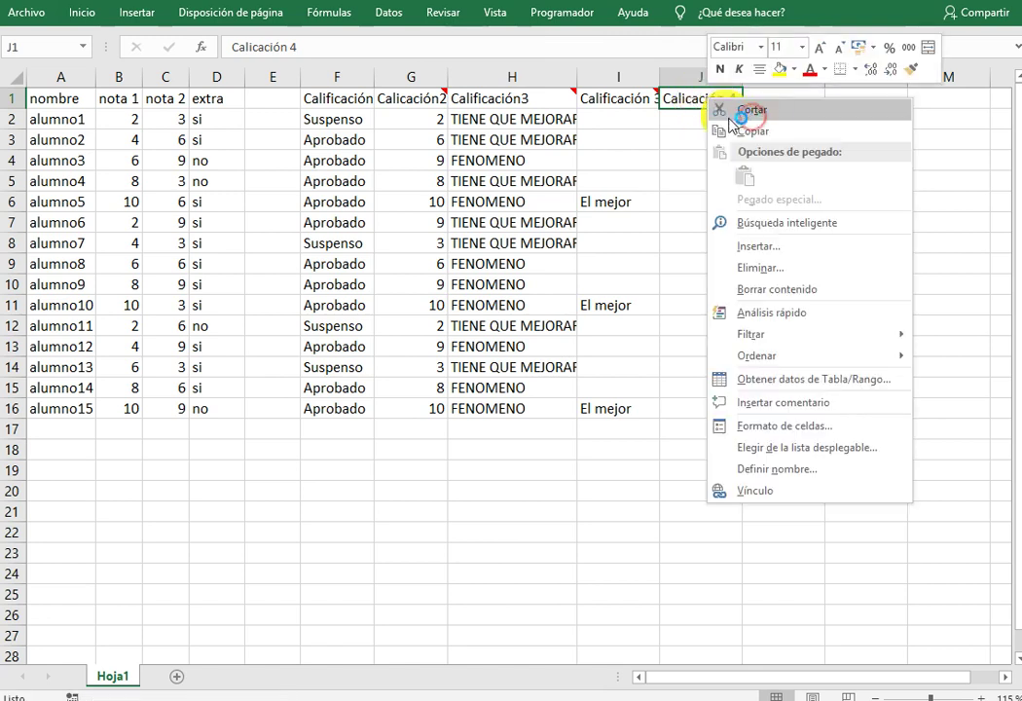
click(801, 403)
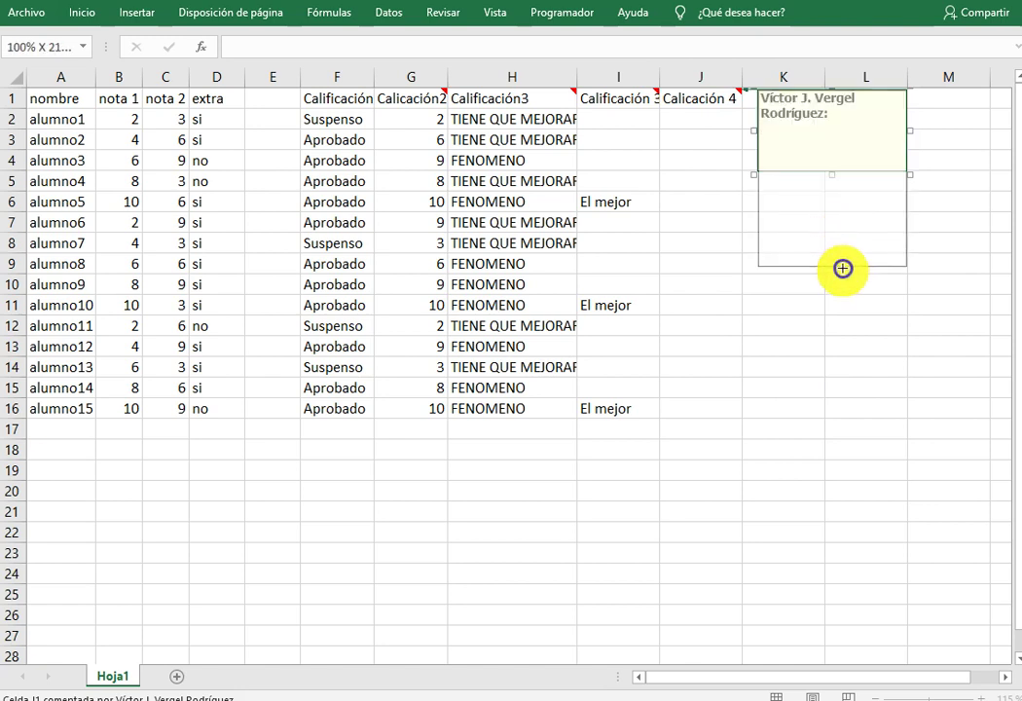
drag(832, 174, 832, 279)
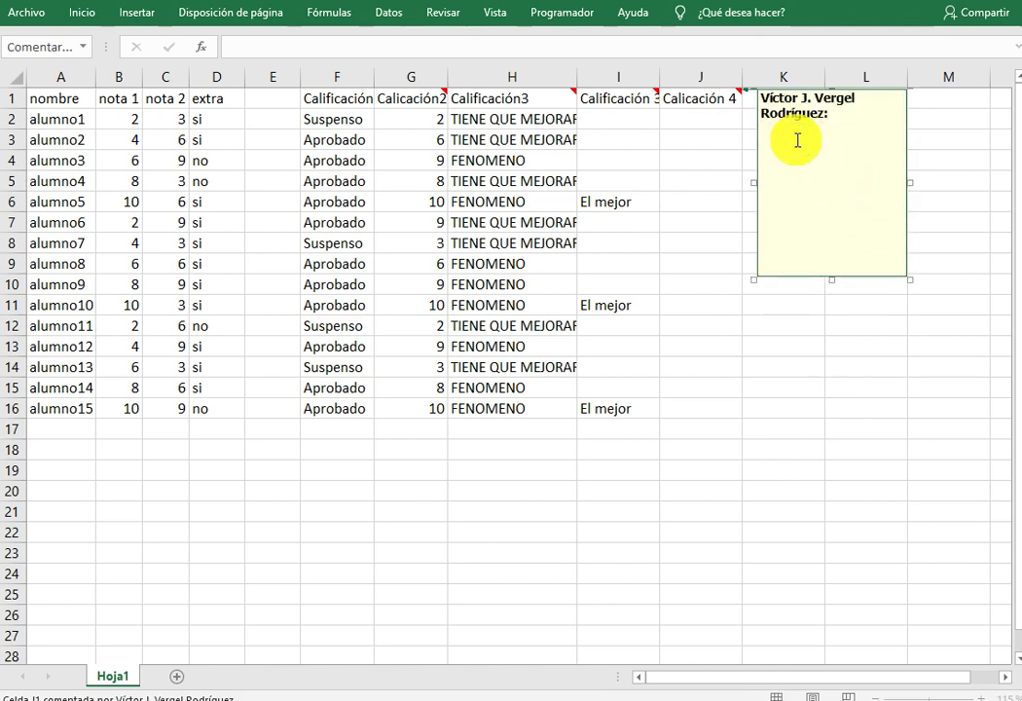
text(Aprobado si)
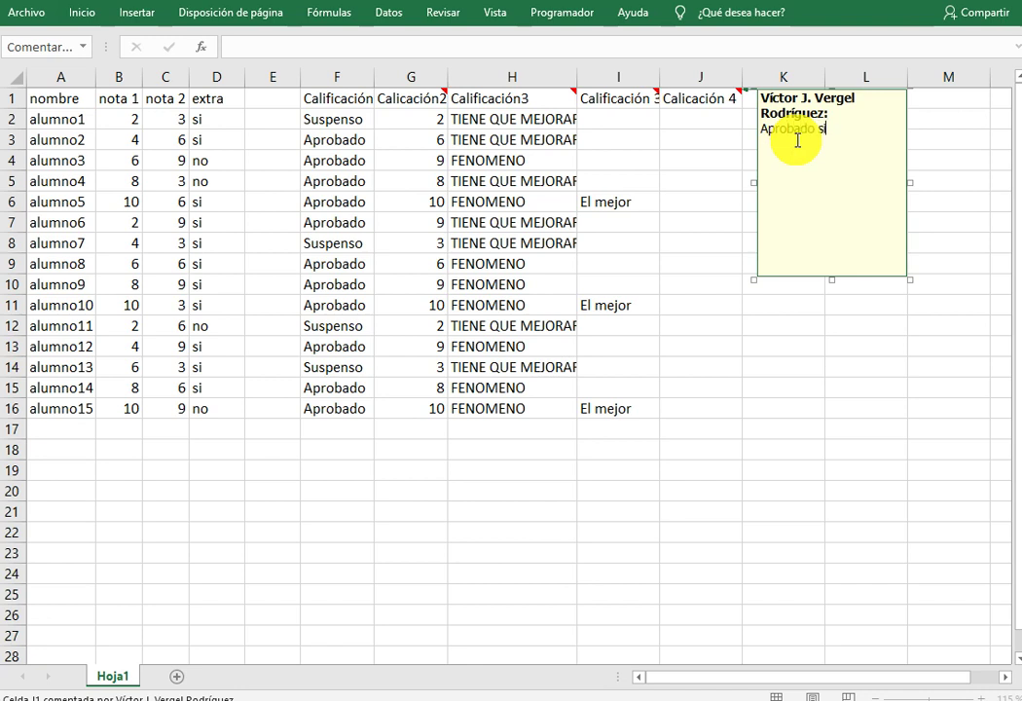
text(es)
text( superior o igual a 5 )
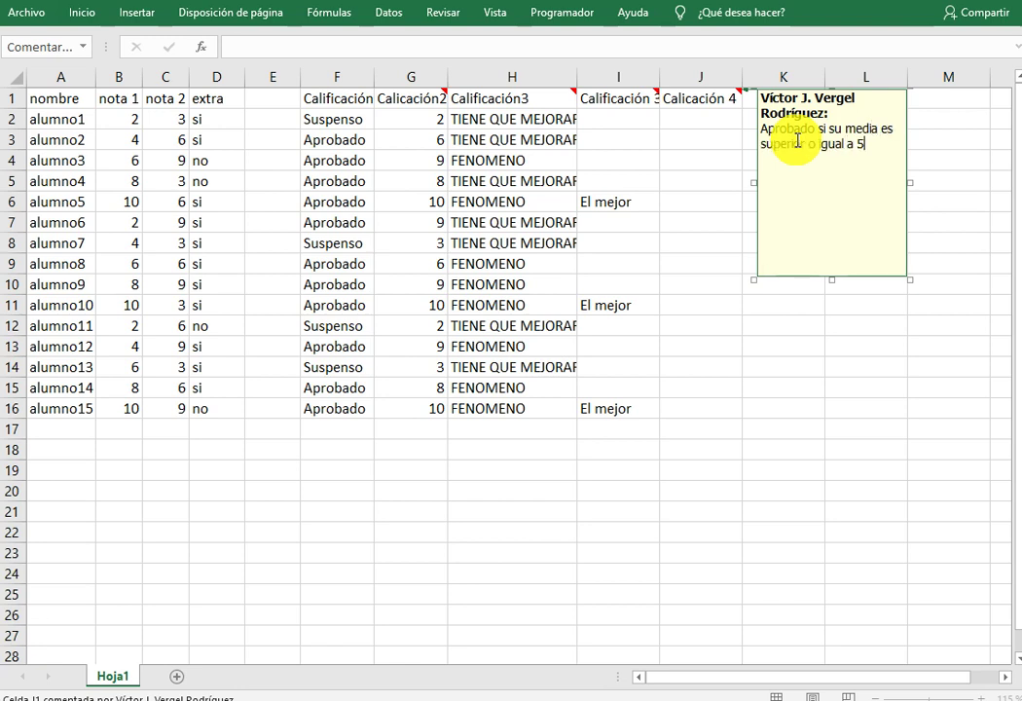
text(y)
key(BackSpace)
text(y ademá)
key(BackSpace)
text(ado el jamón correspondiente.)
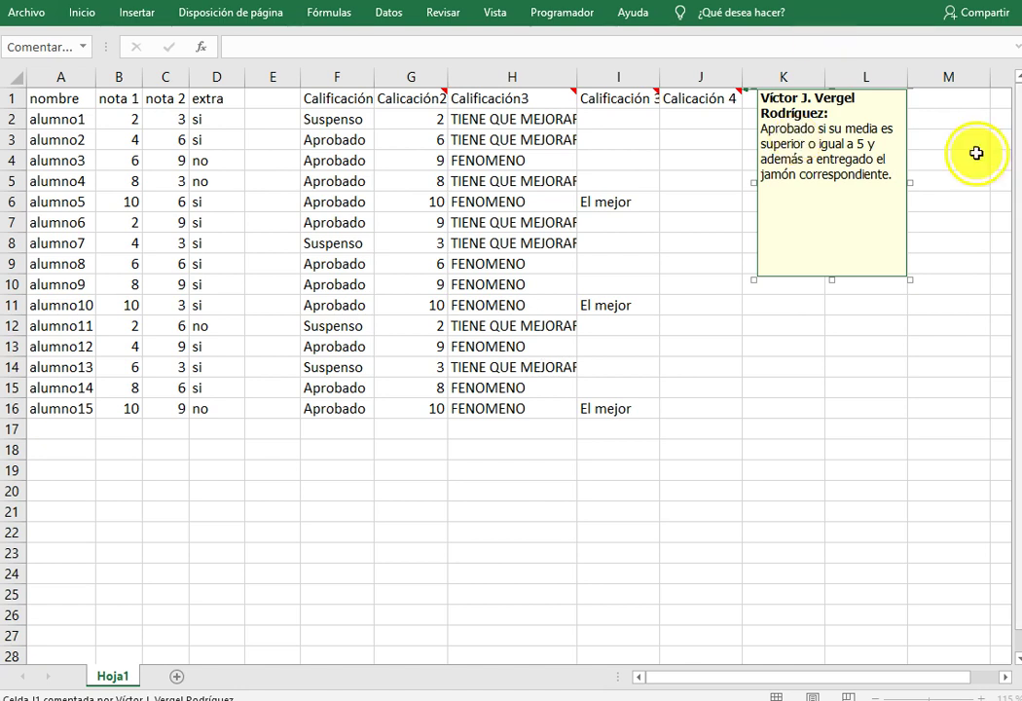
Begin an empty =SI() in J2 and open Más funciones to choose a function for its logical test.
click(694, 117)
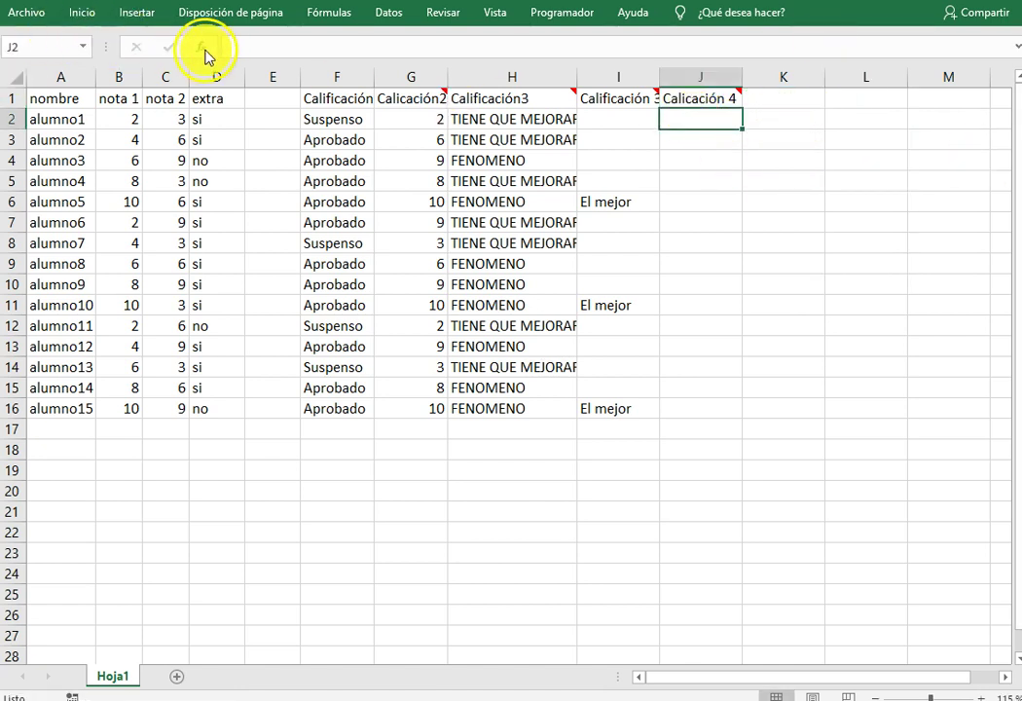
click(200, 47)
double_click(575, 380)
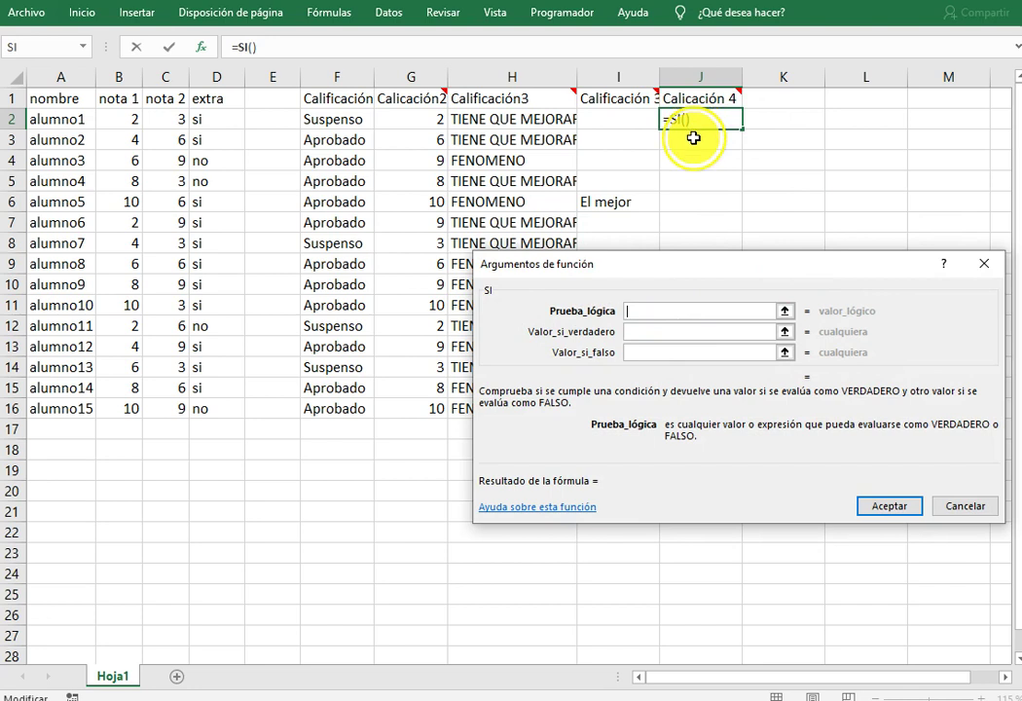
click(646, 315)
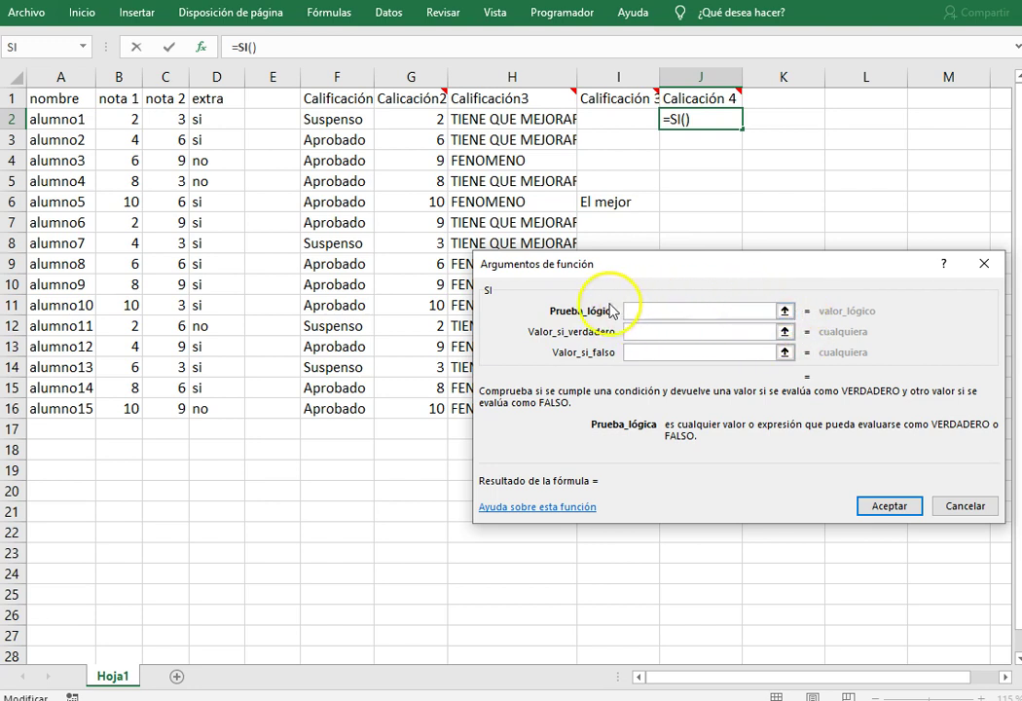
click(643, 313)
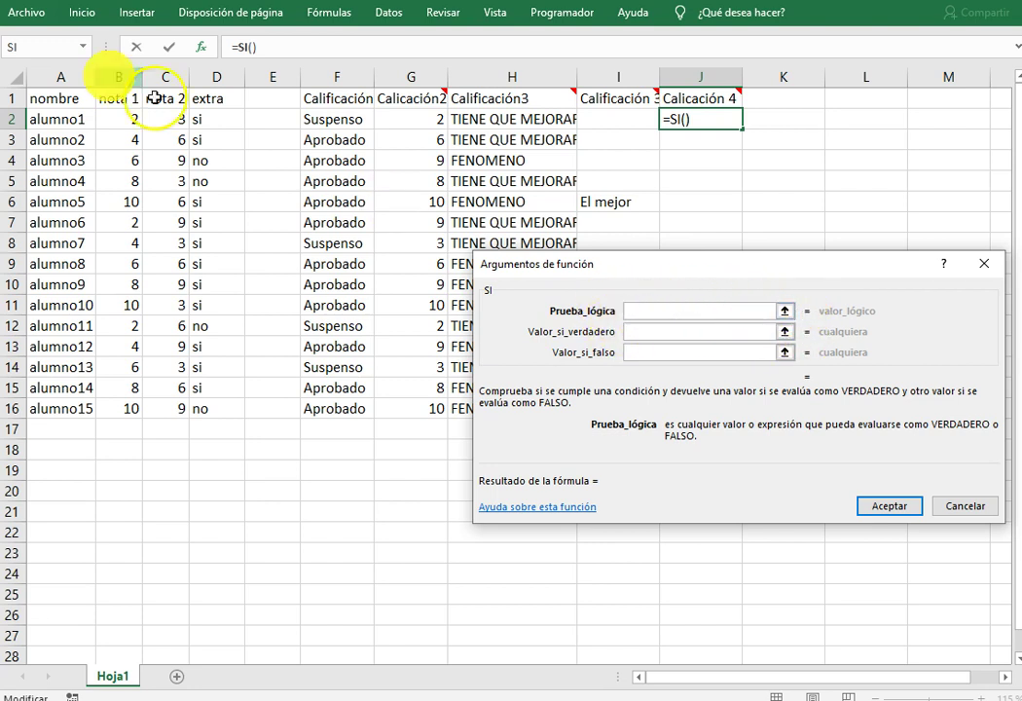
click(82, 46)
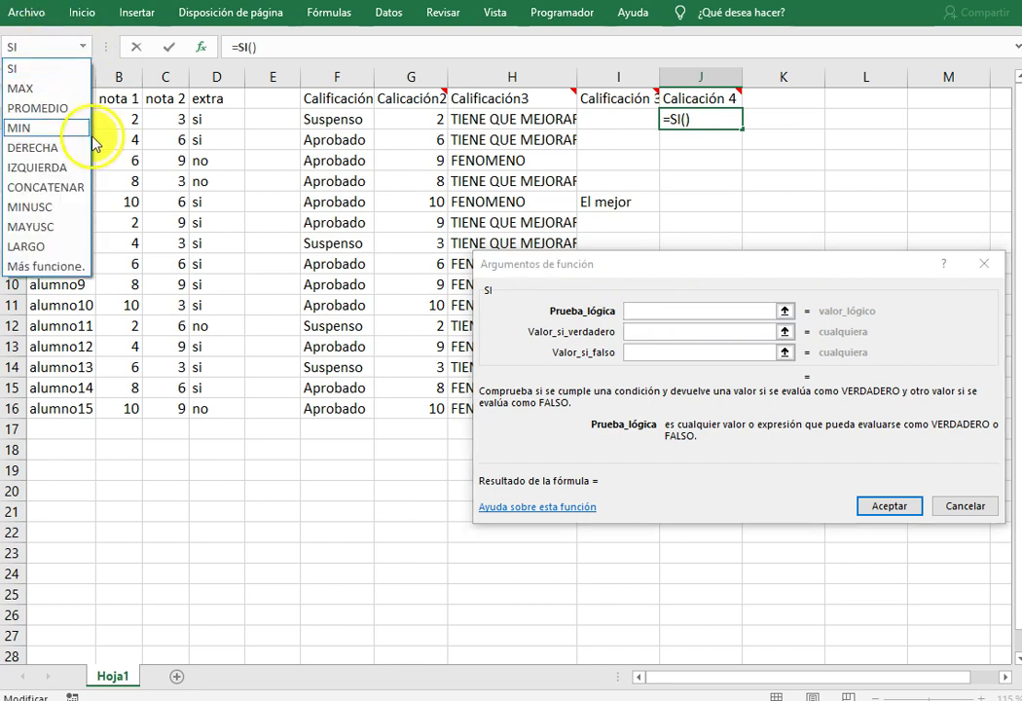
click(66, 268)
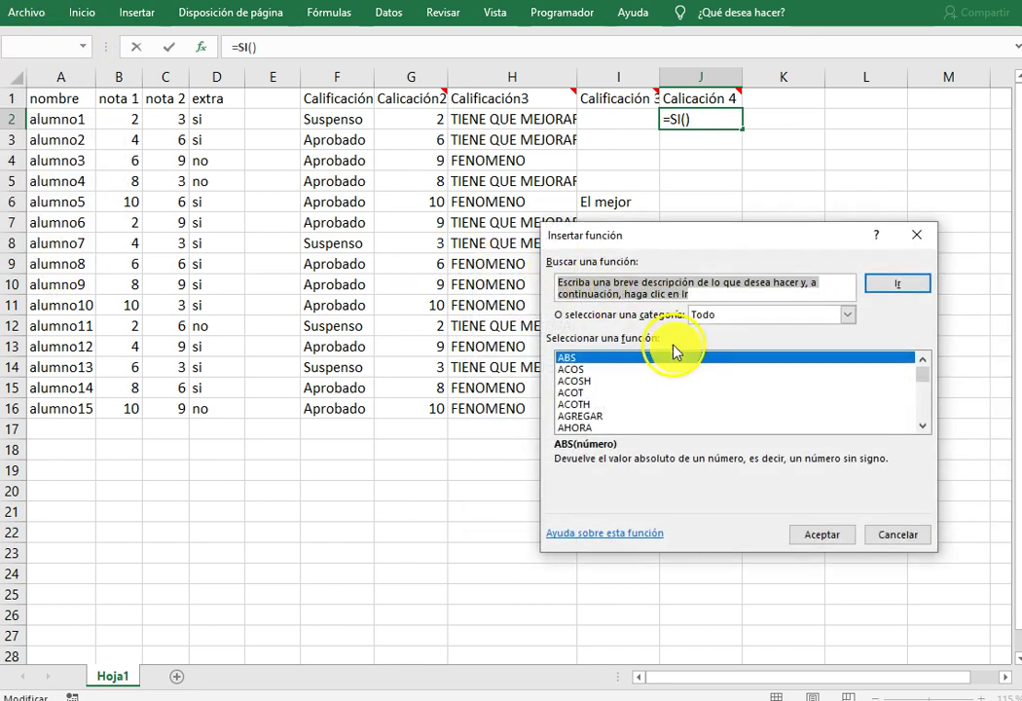
Pick the Y function from category Todo to nest inside J2's SI.
click(670, 370)
key(y)
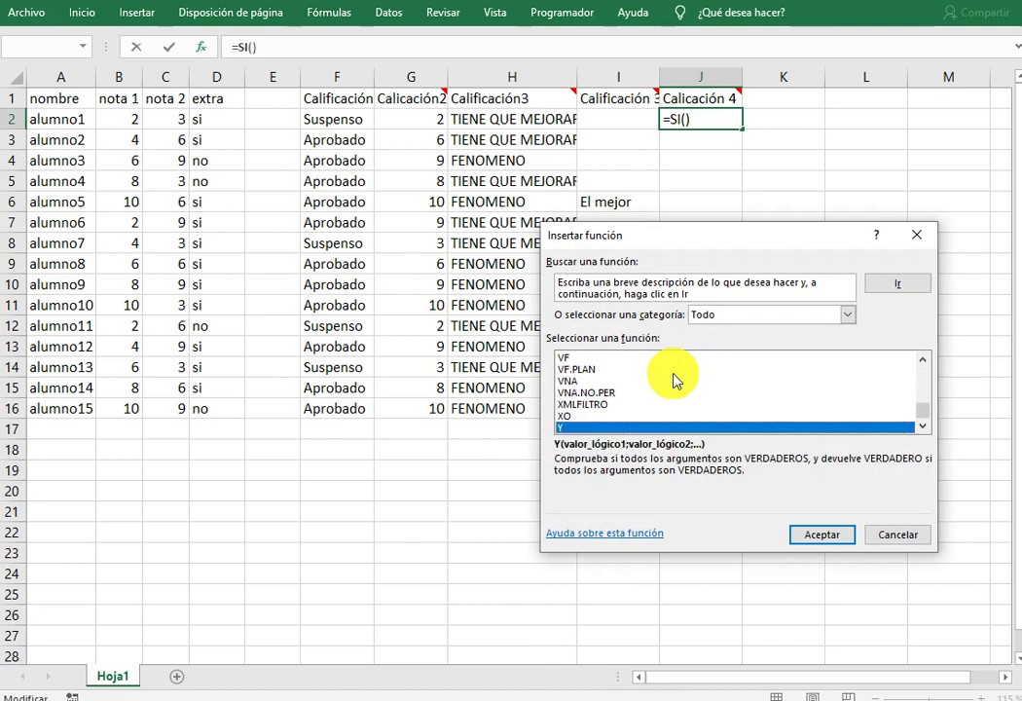
click(725, 315)
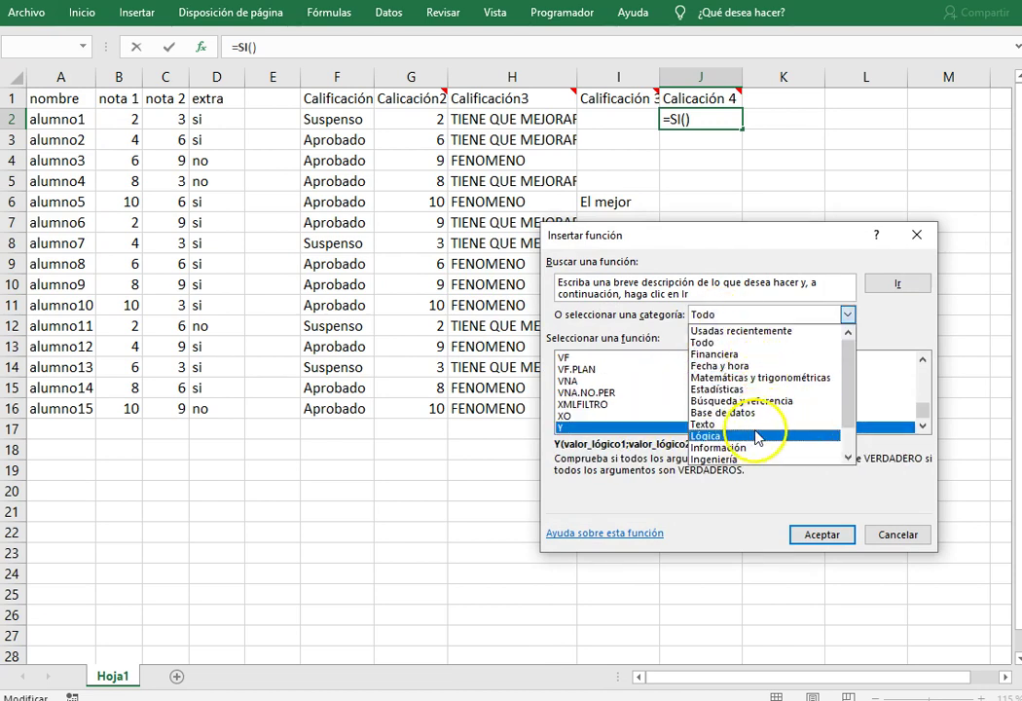
click(708, 317)
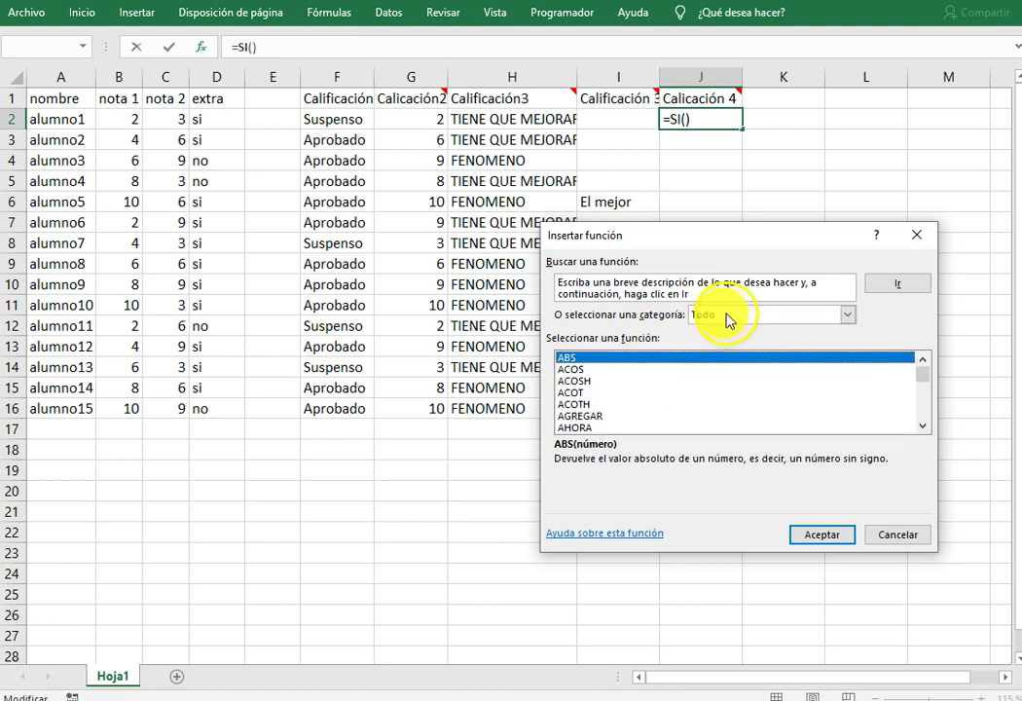
click(662, 370)
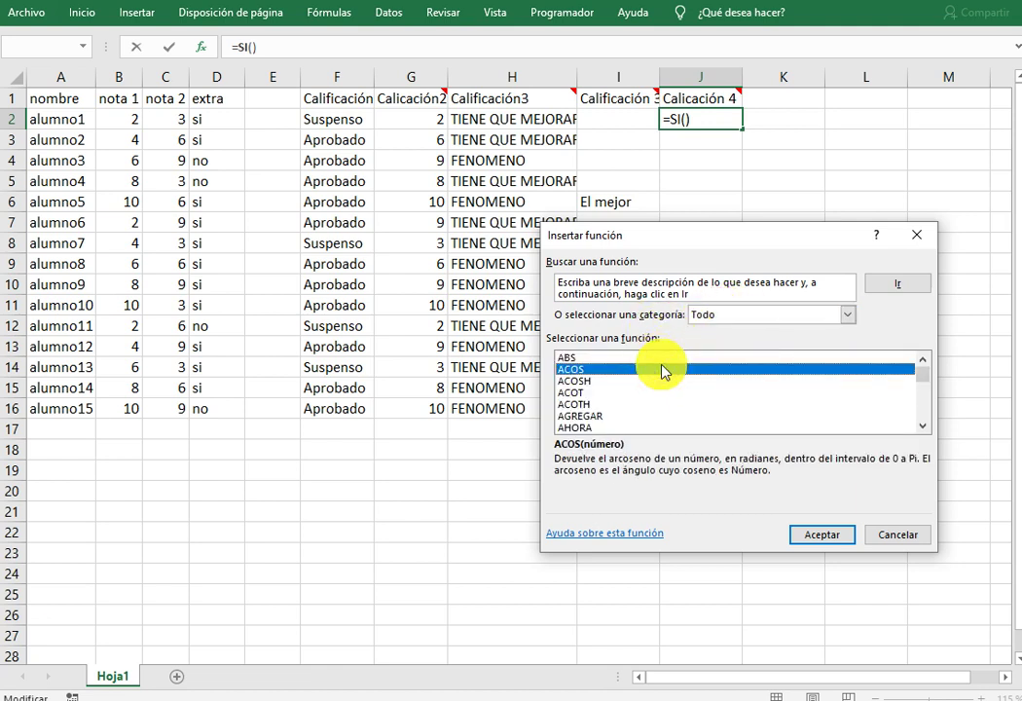
key(y)
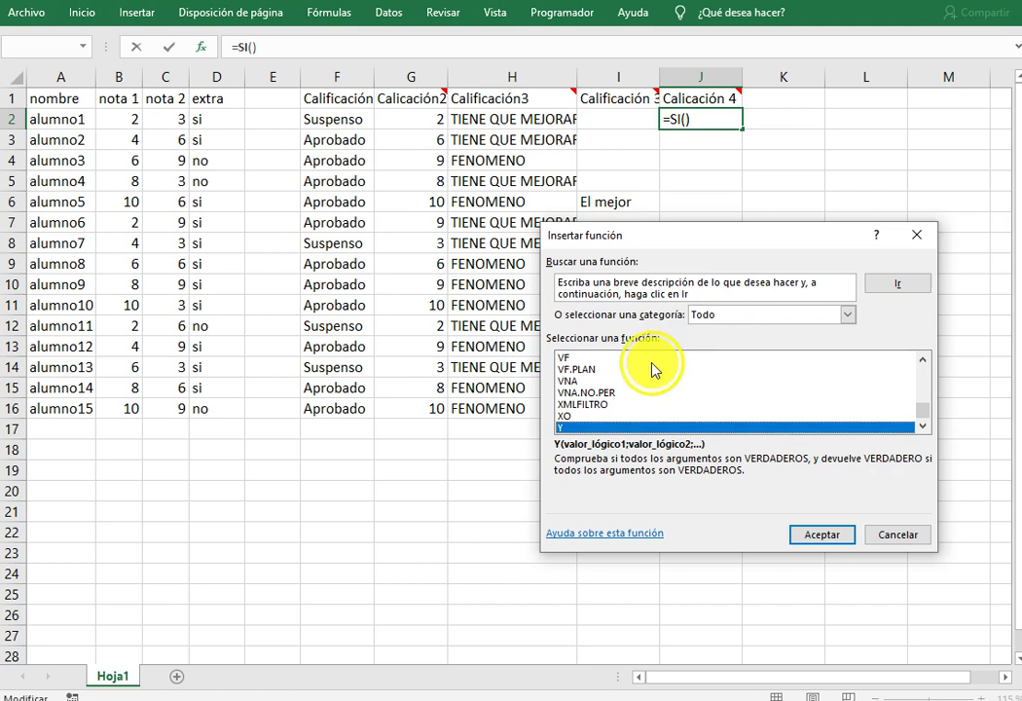
click(824, 536)
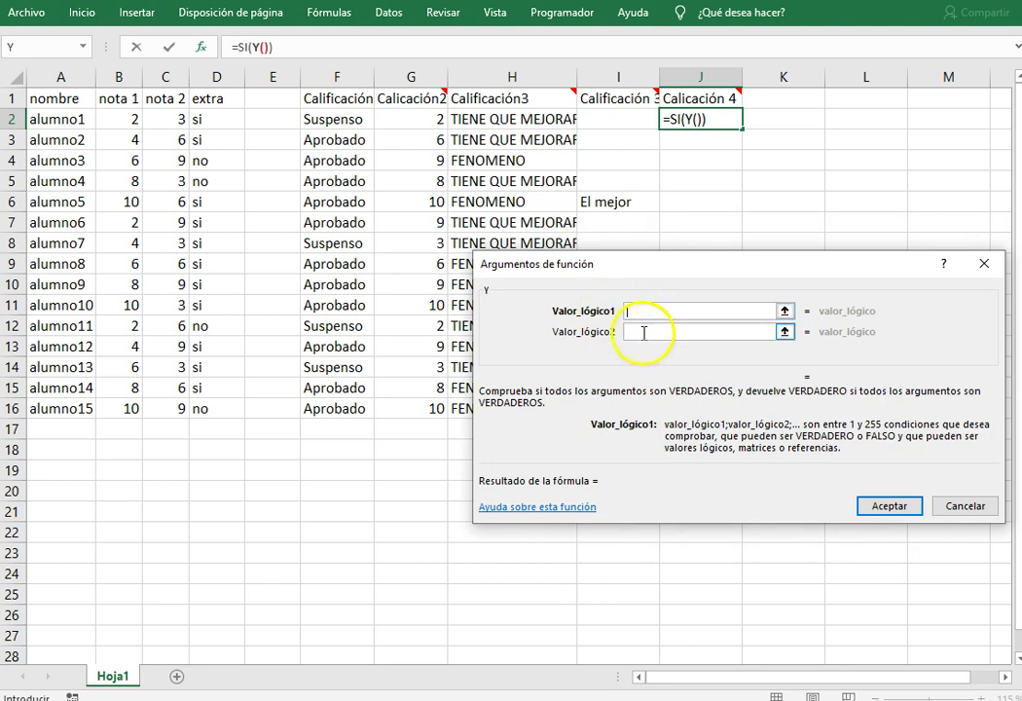
Nest PROMEDIO(B2:C2) as Y's first logical value.
click(633, 310)
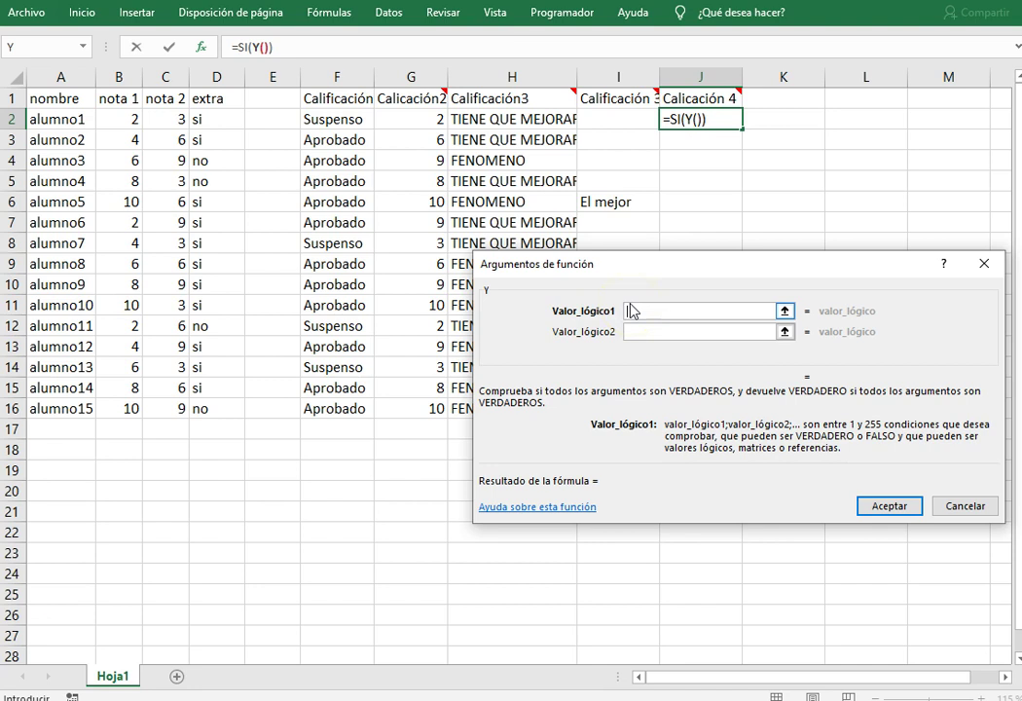
click(651, 331)
click(649, 352)
click(652, 312)
click(603, 314)
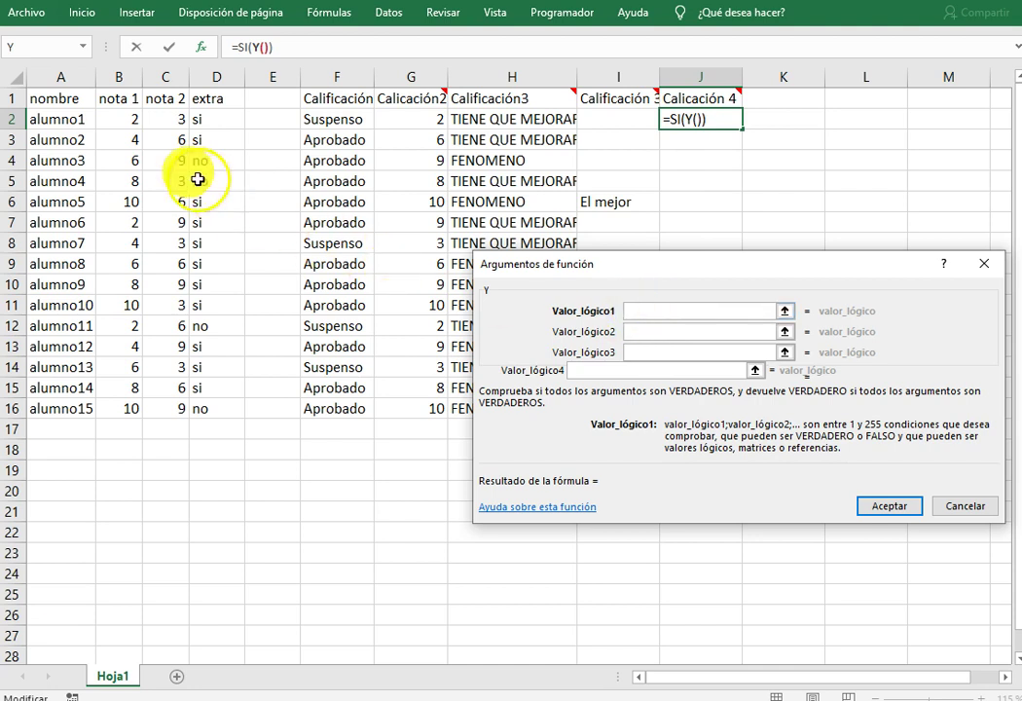
click(643, 312)
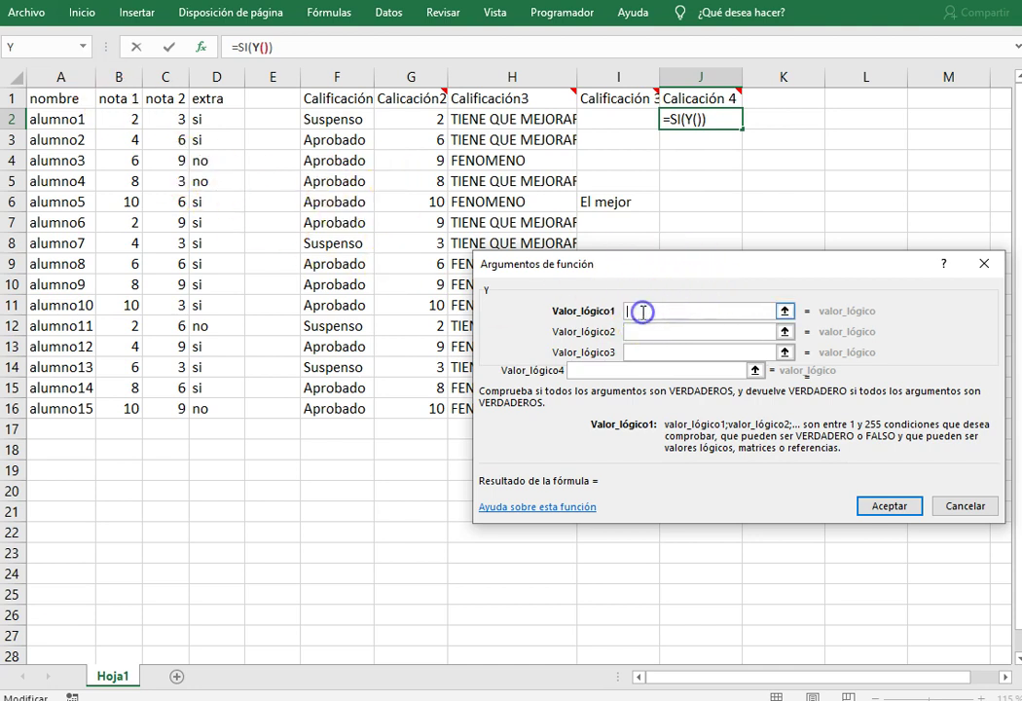
click(84, 46)
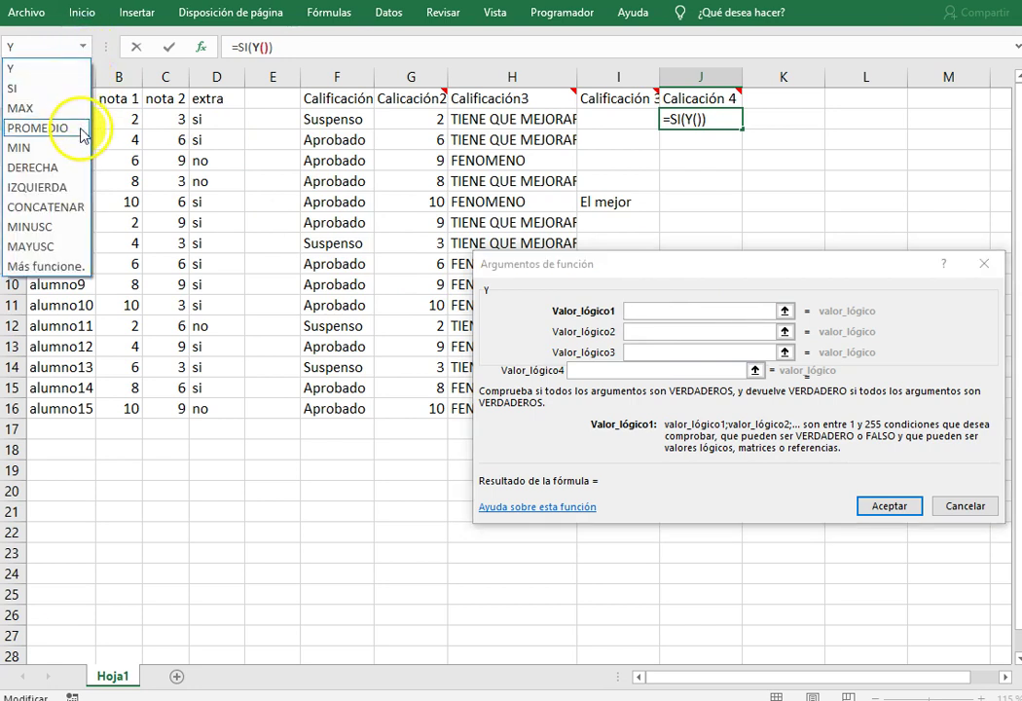
click(84, 128)
drag(134, 119, 161, 119)
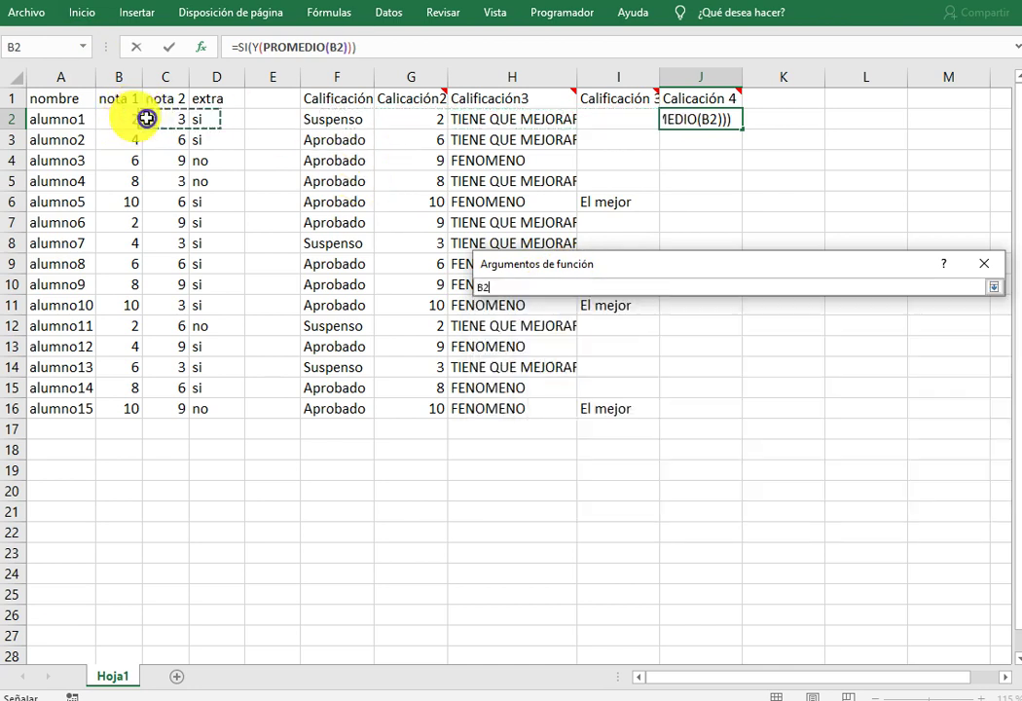
click(662, 331)
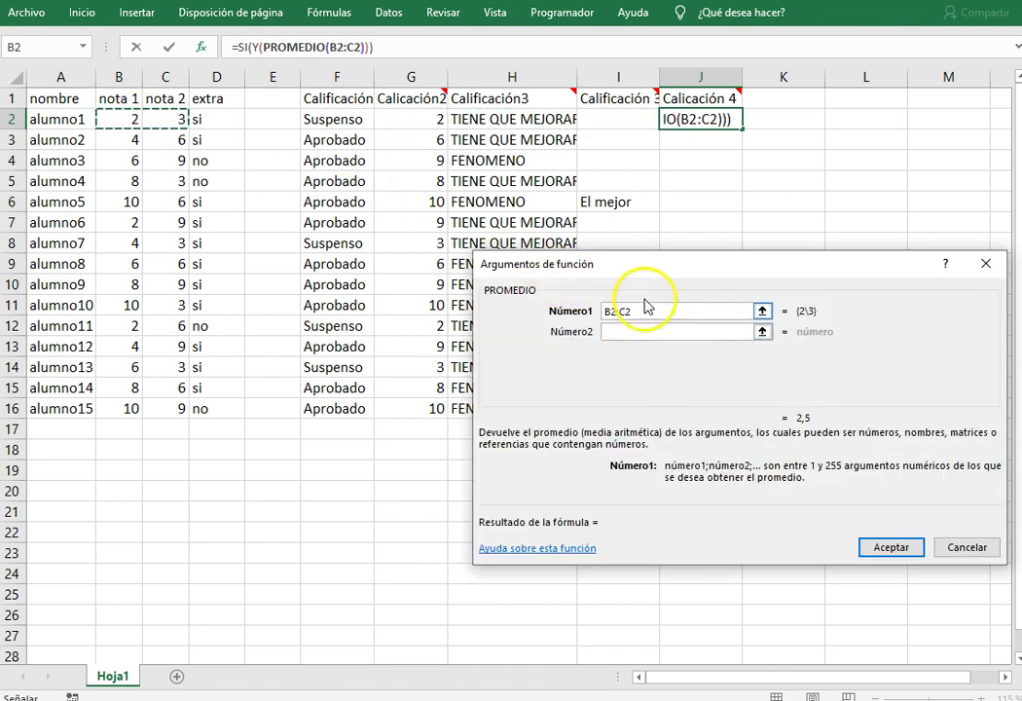
Append >=5 to the average in Y's first condition.
click(258, 47)
click(699, 311)
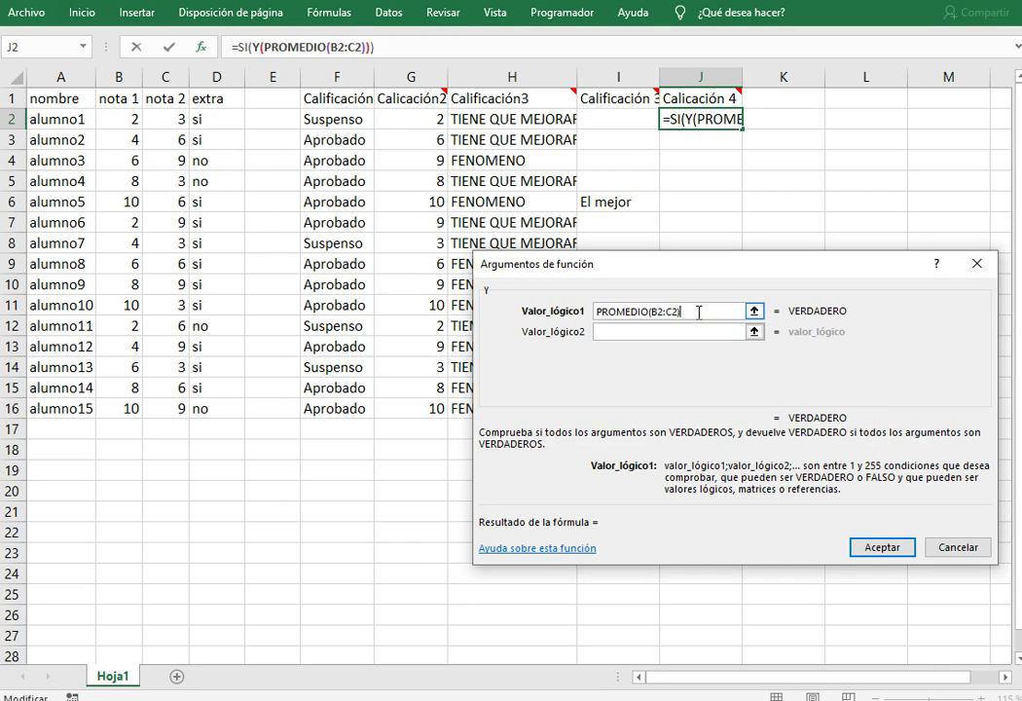
text(>=5)
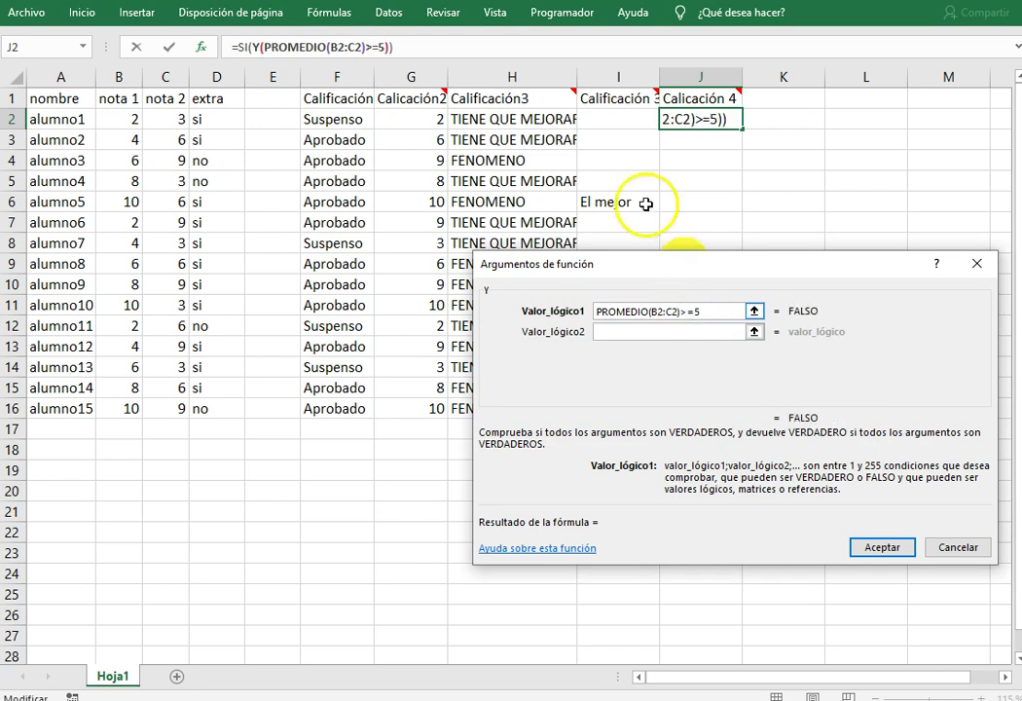
click(355, 45)
Review the SI, Y and PROMEDIO arguments, then set cell D2 as Y's second logical value.
click(255, 45)
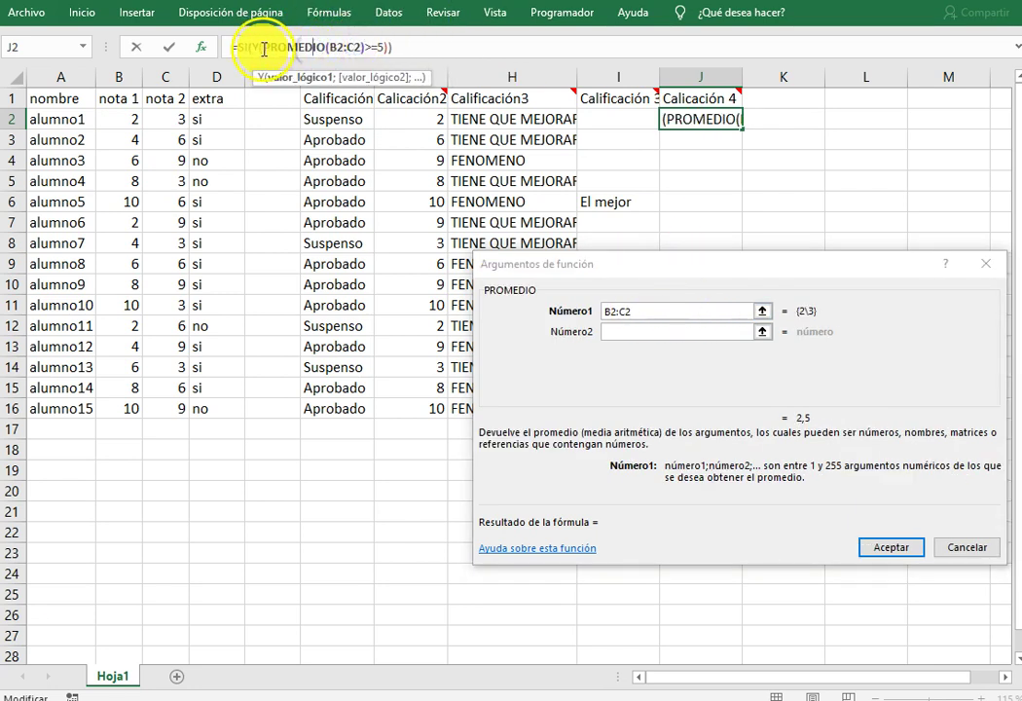
click(245, 46)
click(248, 48)
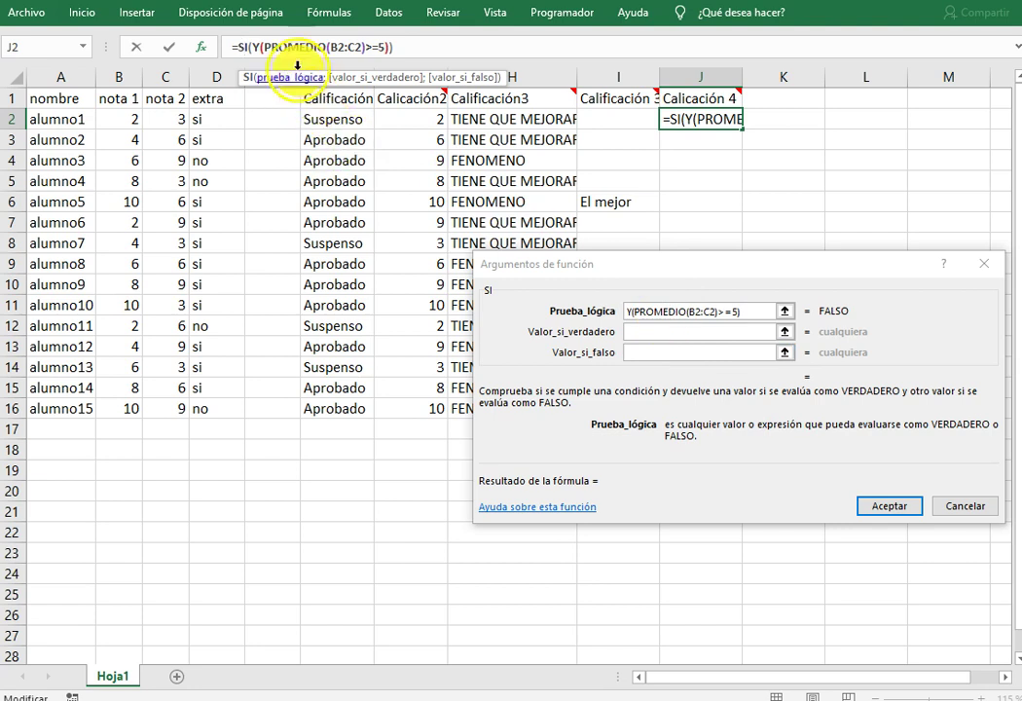
click(255, 48)
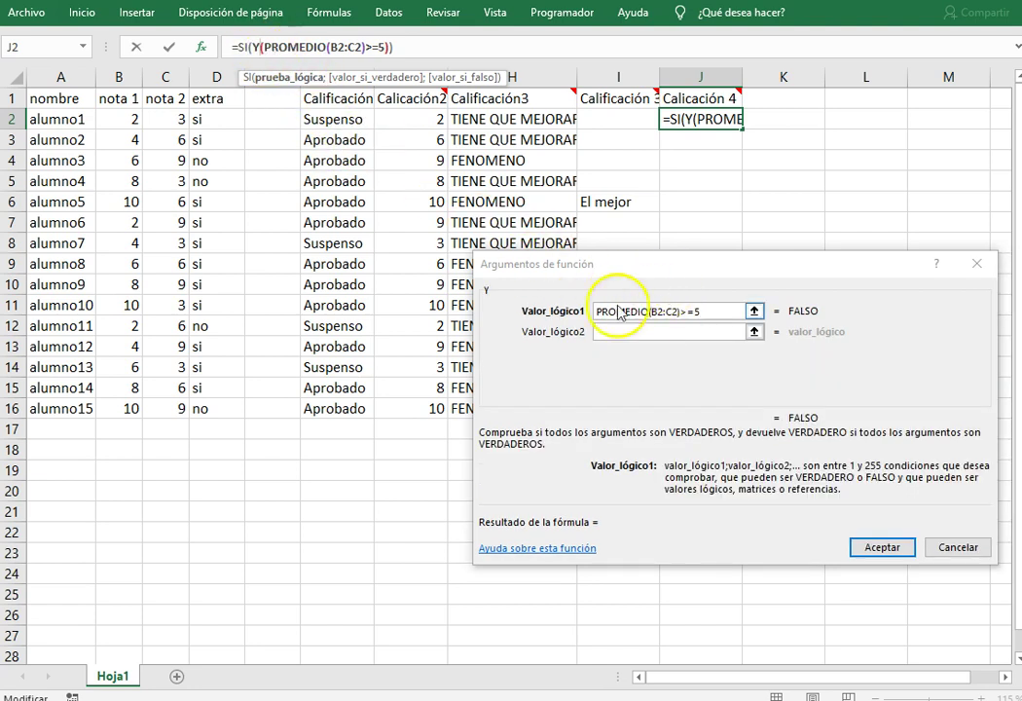
click(301, 48)
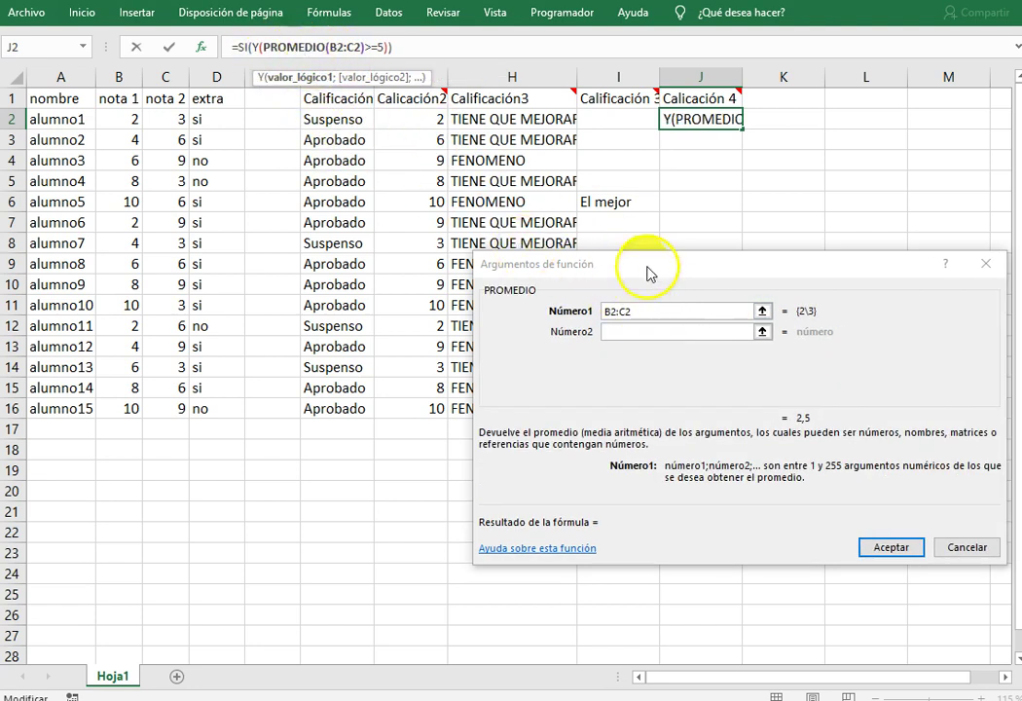
click(250, 47)
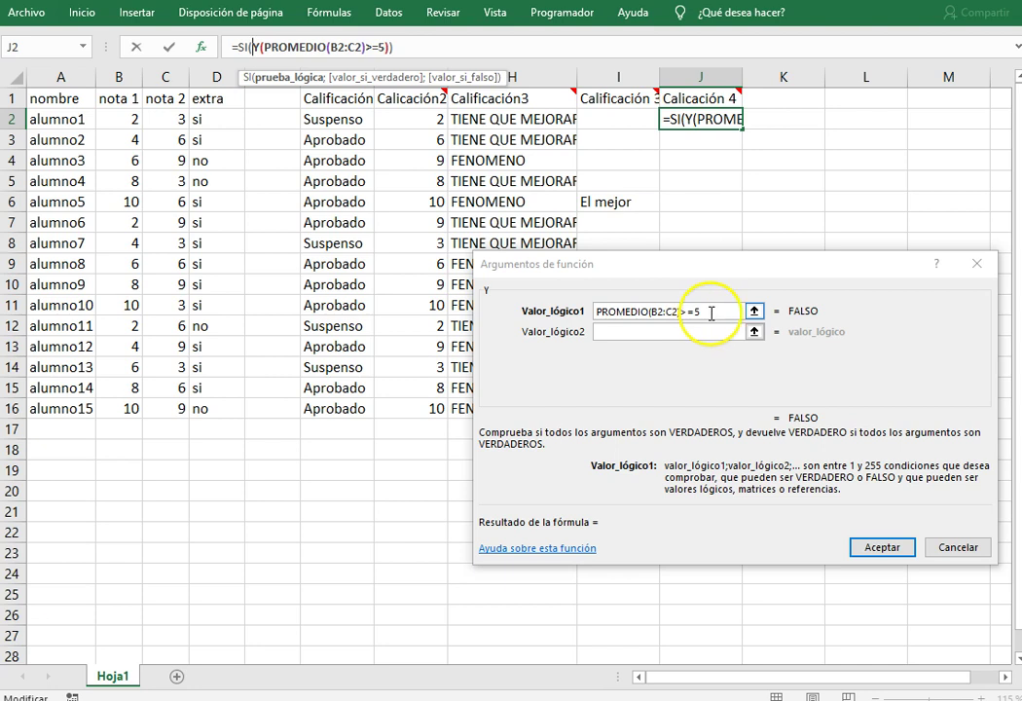
click(661, 332)
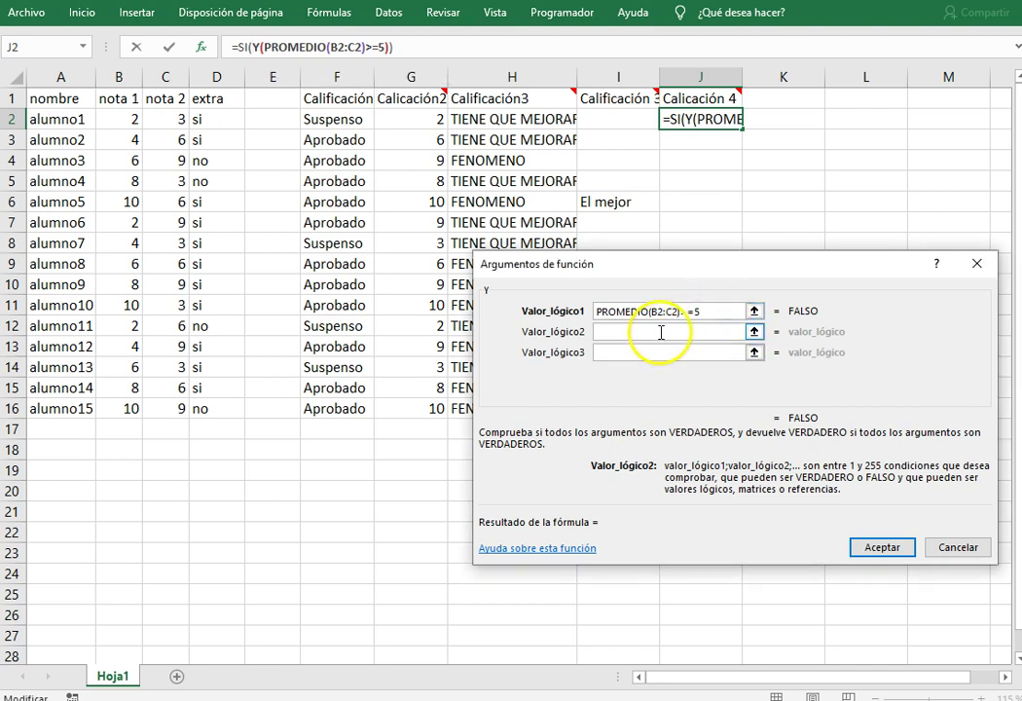
click(216, 119)
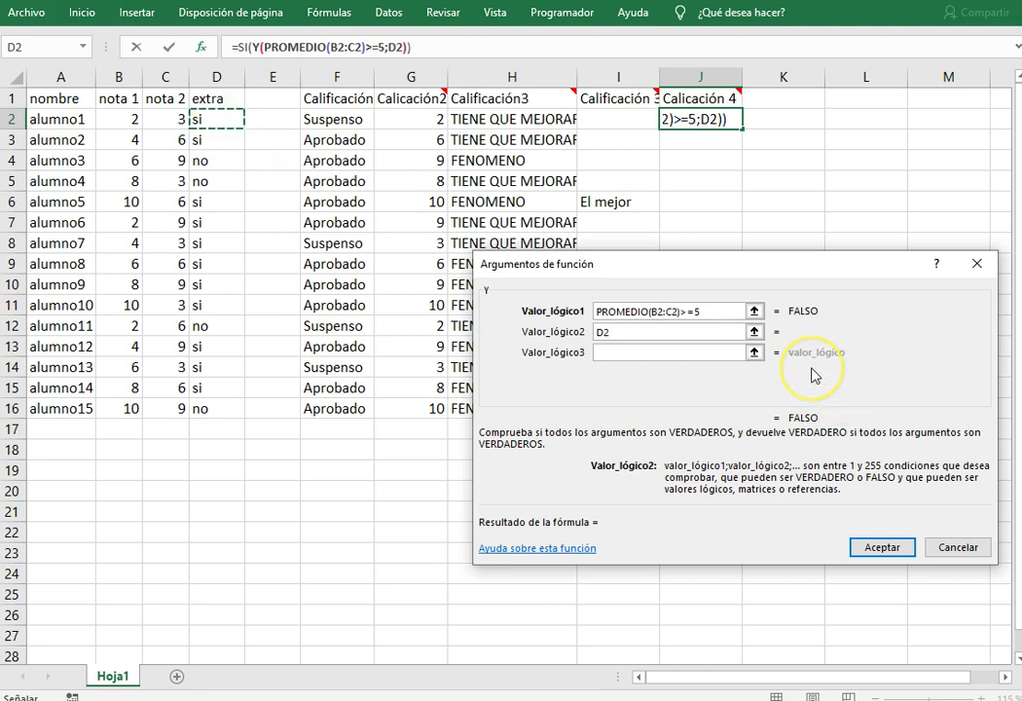
Complete the second Y condition as D2="si" and start launching Notepad from the Run box.
text(="si")
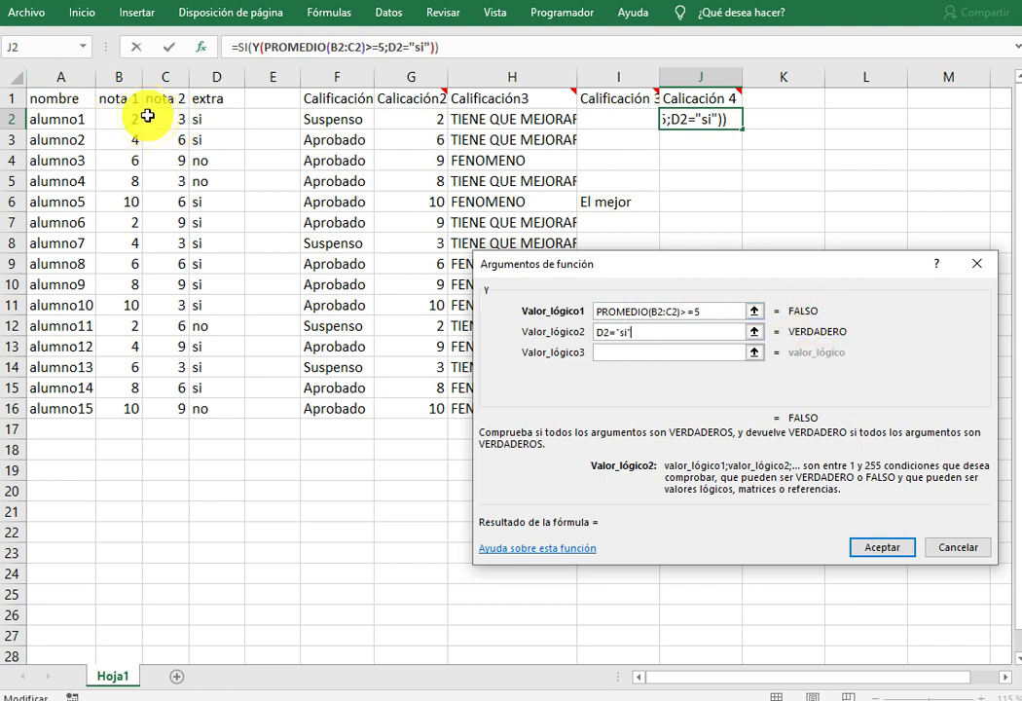
click(538, 332)
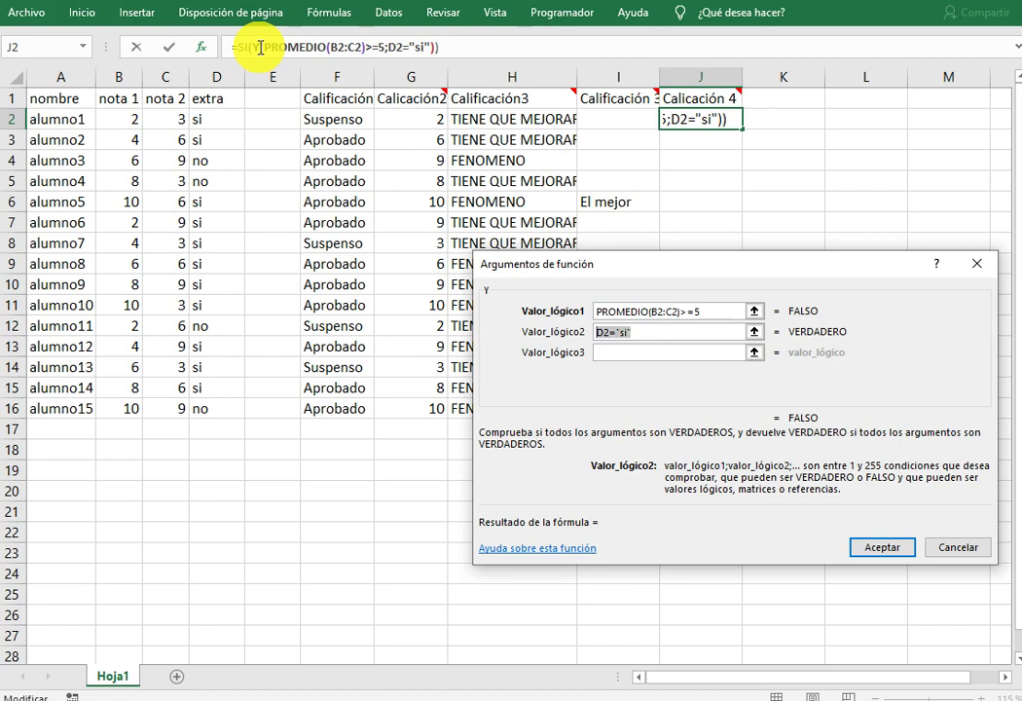
key(super+r)
text(nopte)
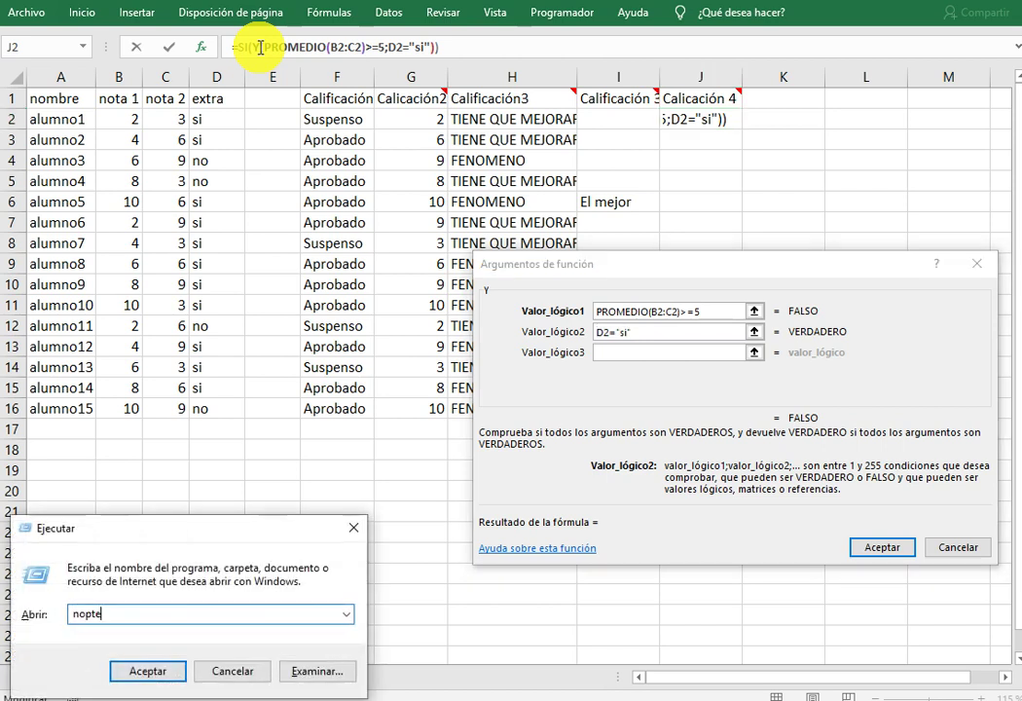
text(tepad)
In Notepad, note that Función Y needs 'dos o más condiciones' true, removing the duplicated word, and begin the Función O line.
key(Return)
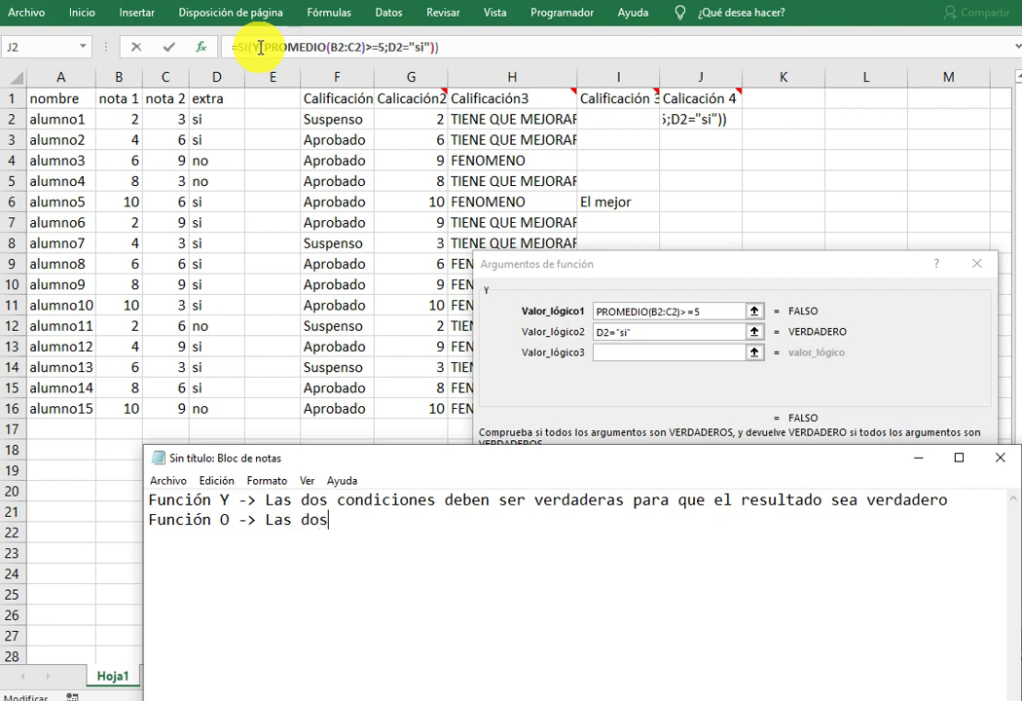
text(o más condiciones)
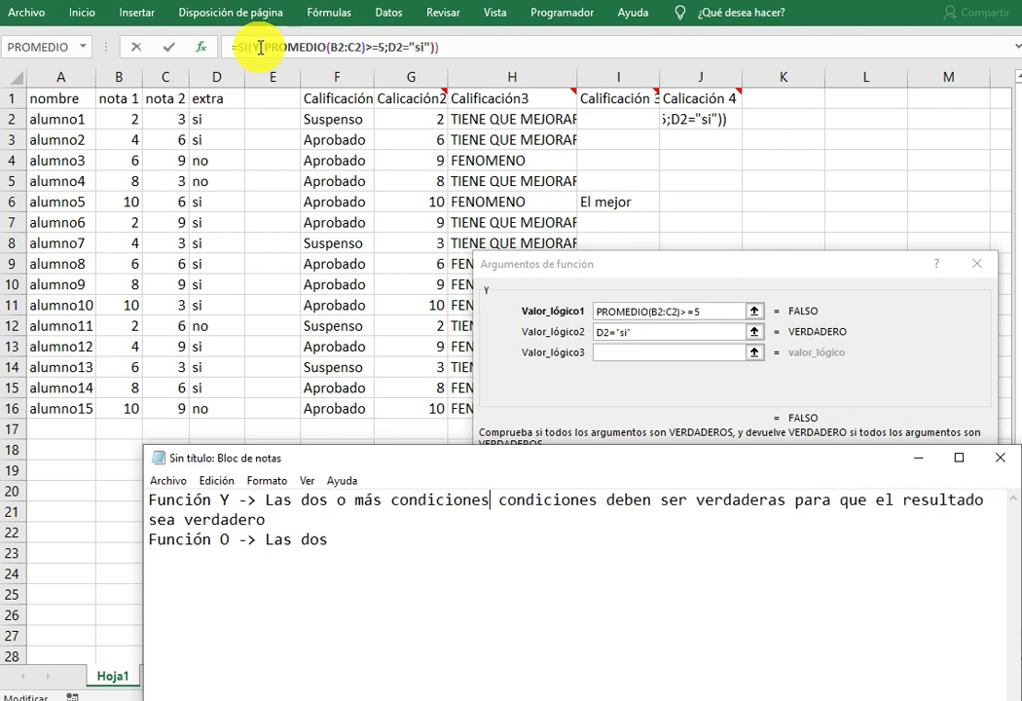
key(ctrl+shift+Left)
key(ctrl+shift+Left)
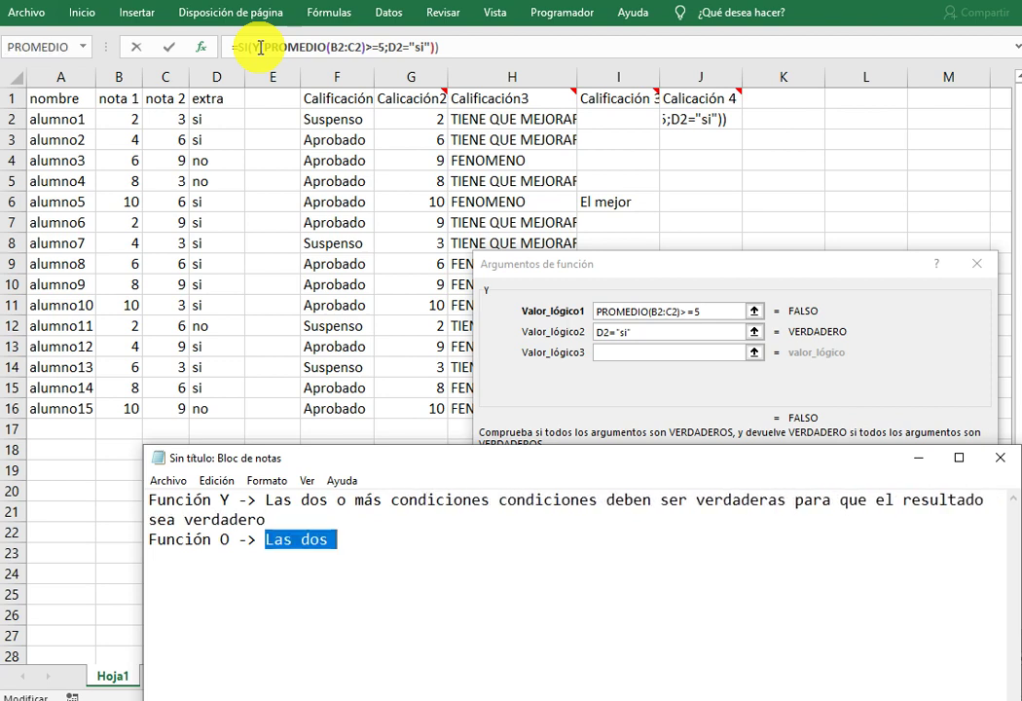
key(Up)
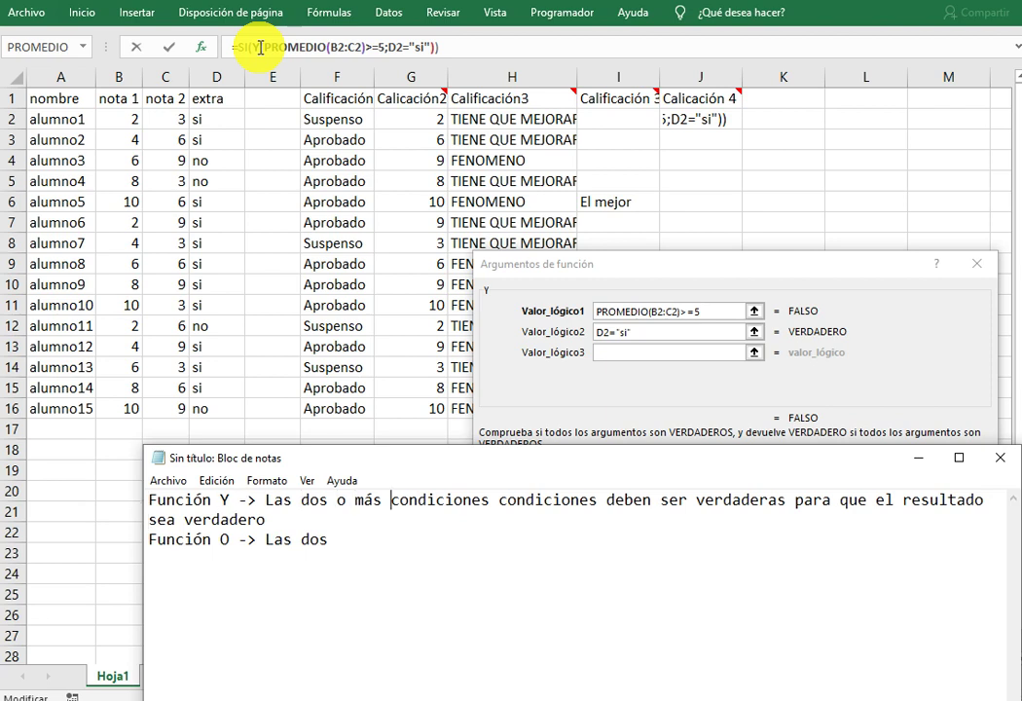
key(ctrl+shift+Right)
key(Delete)
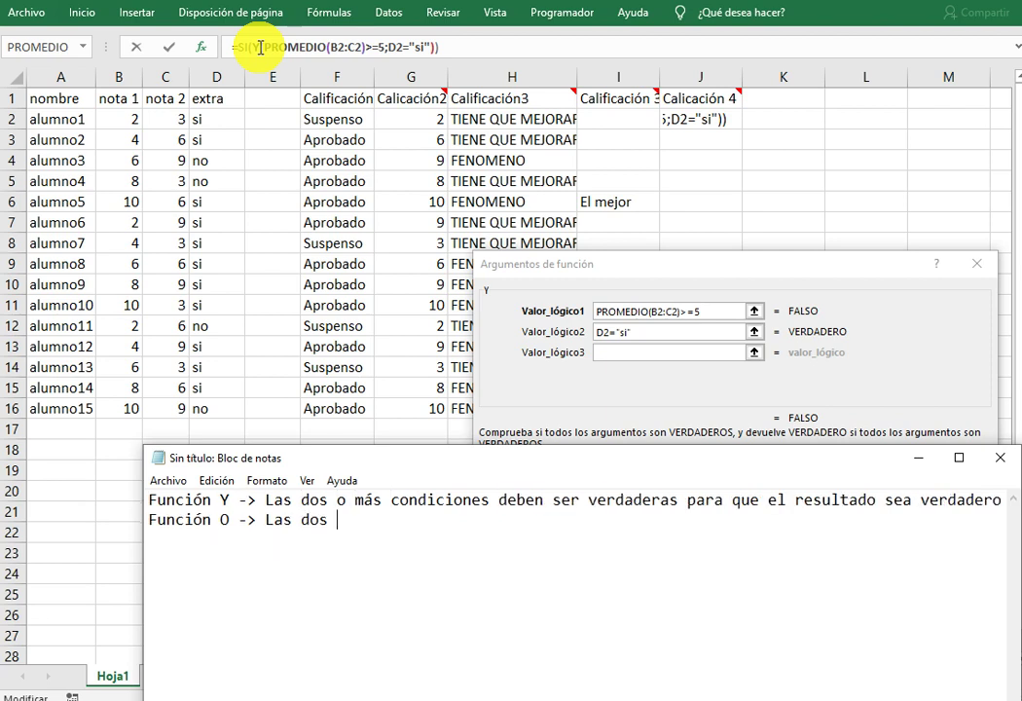
key(shift+Left)
key(shift+Left)
key(shift+Left)
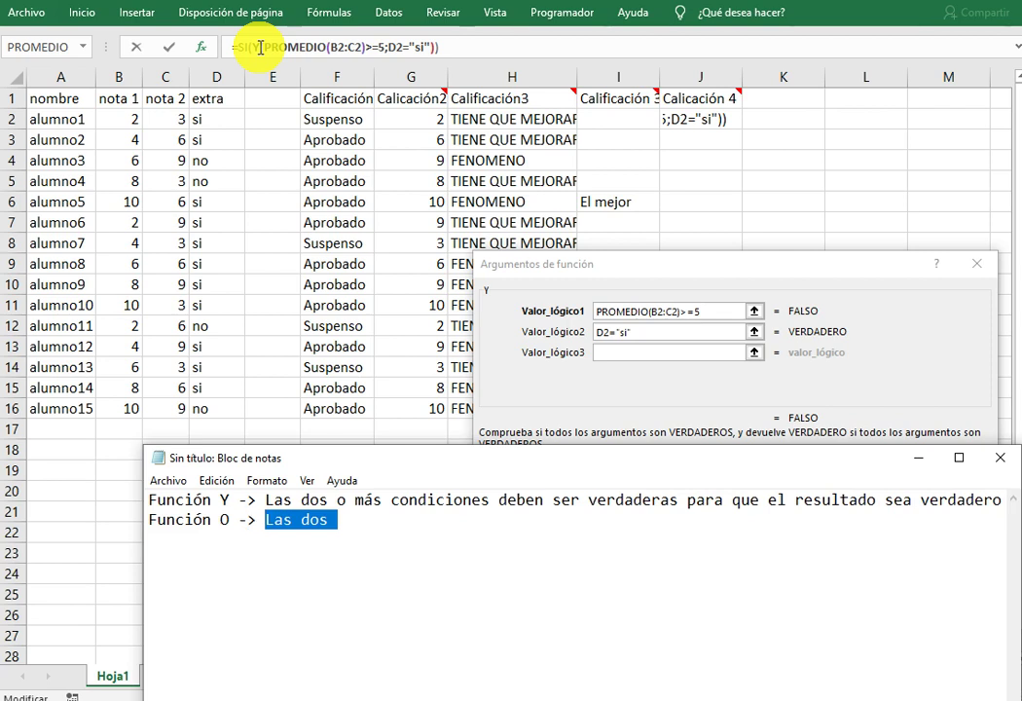
text(Con)
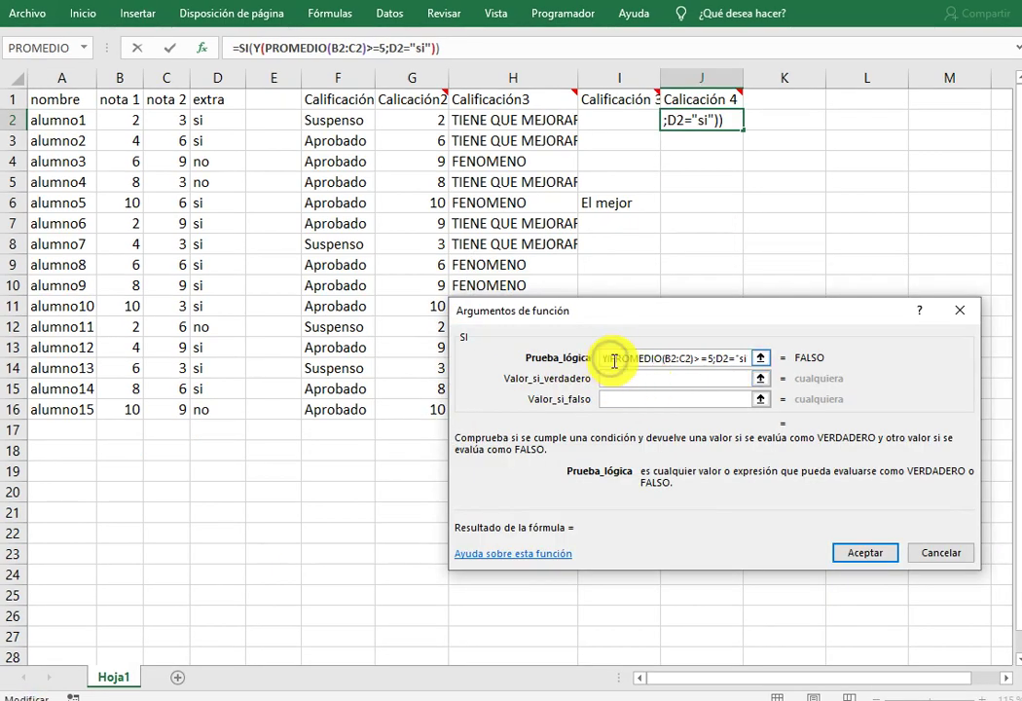
Check the Y condition's logical values, then return to the outer SI function's arguments.
drag(609, 358, 630, 360)
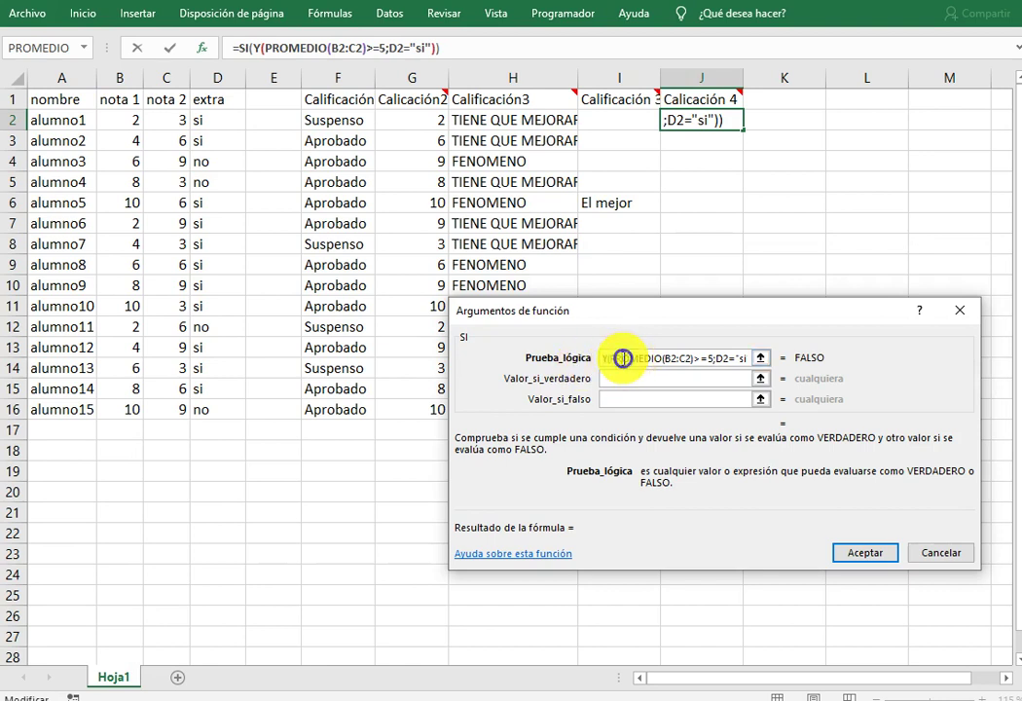
click(260, 48)
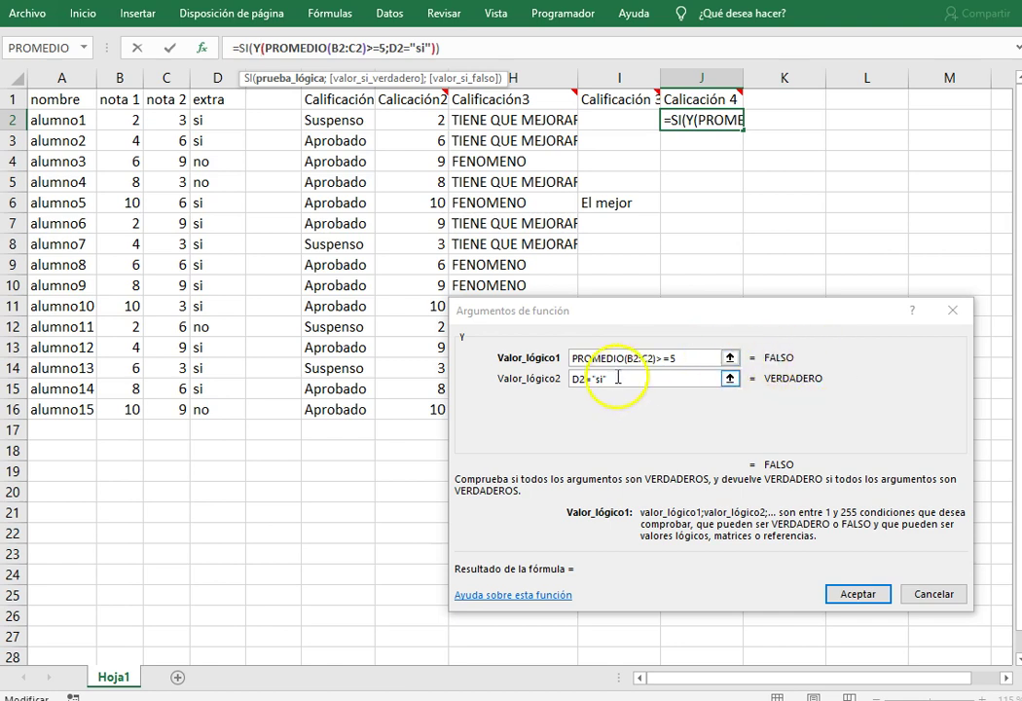
key(Tab)
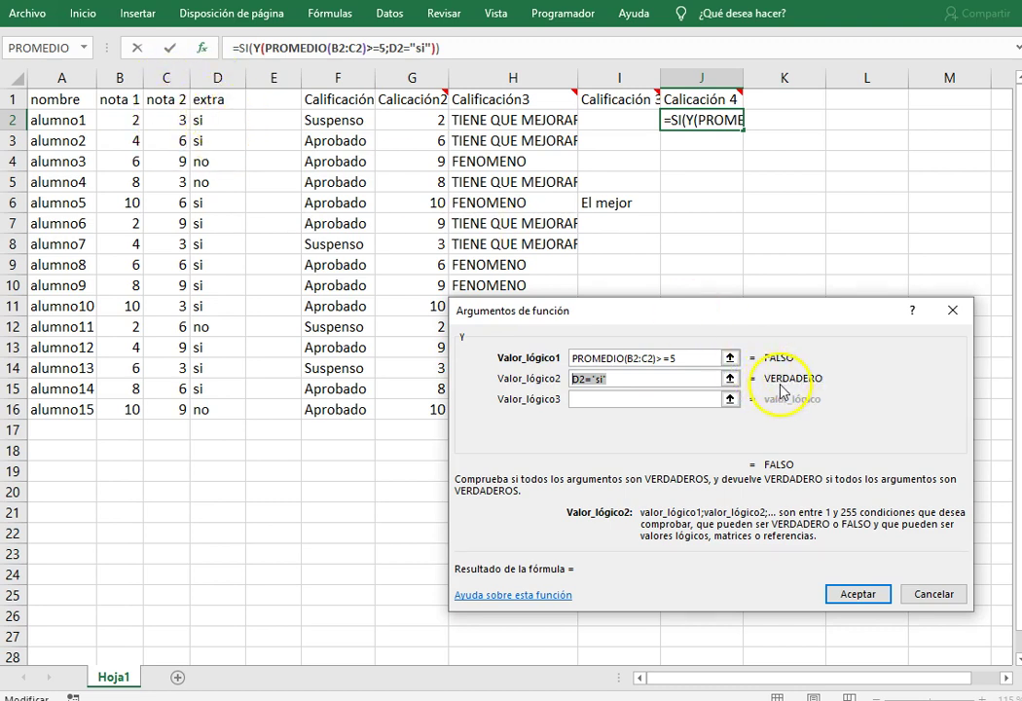
click(243, 47)
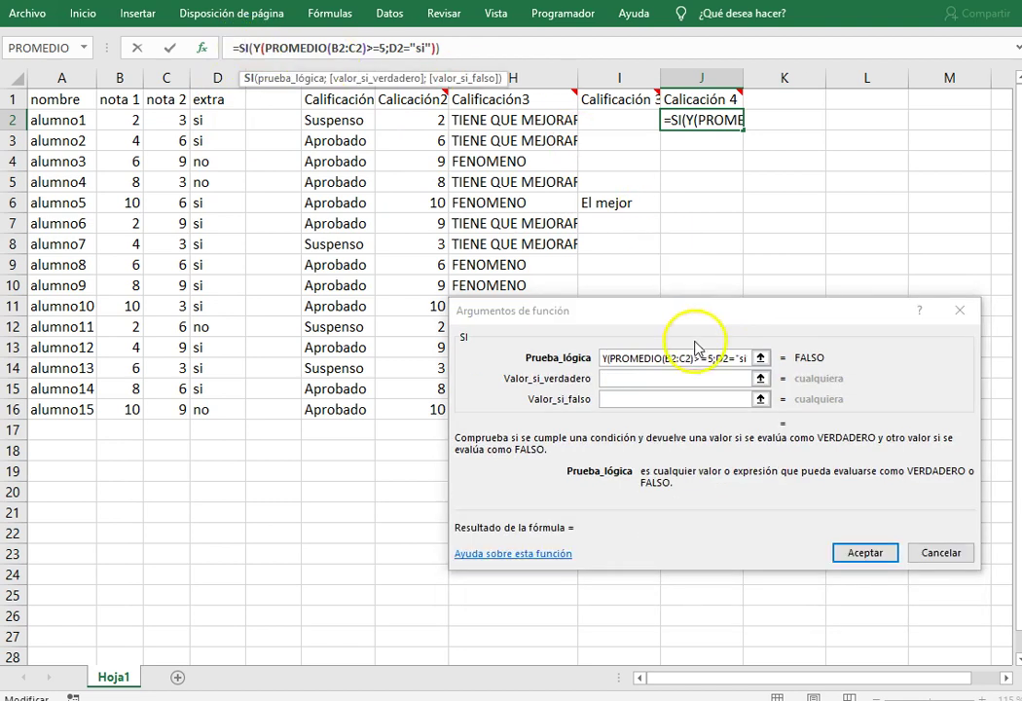
Set SI to return "Aprobado" when true and "Suspenso" when false, and accept it into J2.
click(646, 379)
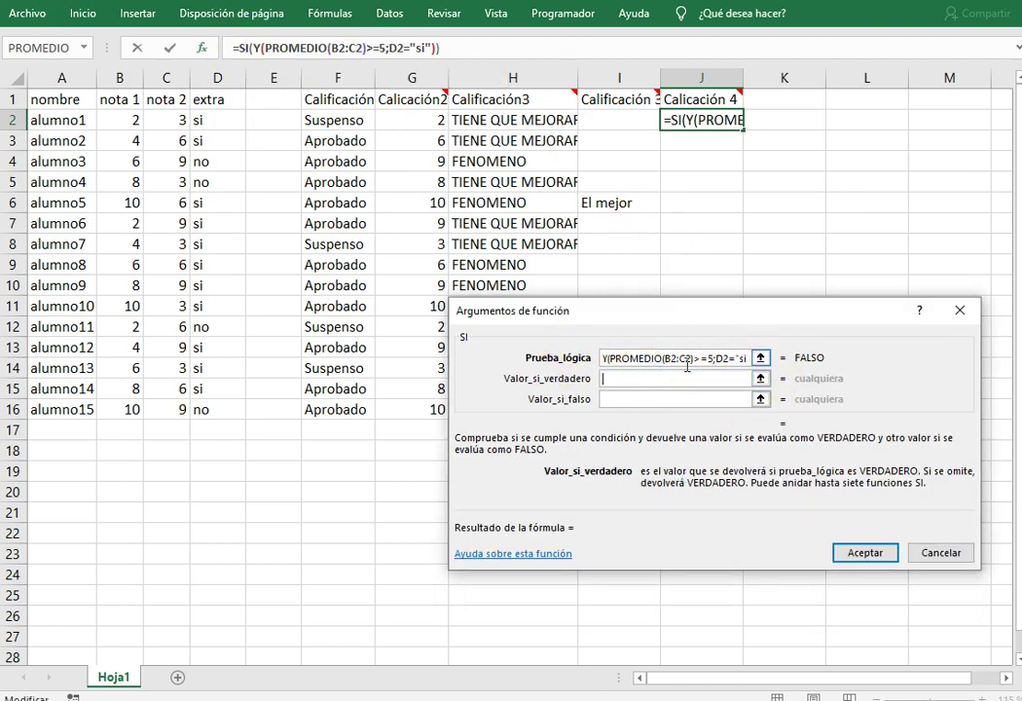
text(Aprobado)
key(Tab)
text(Suste)
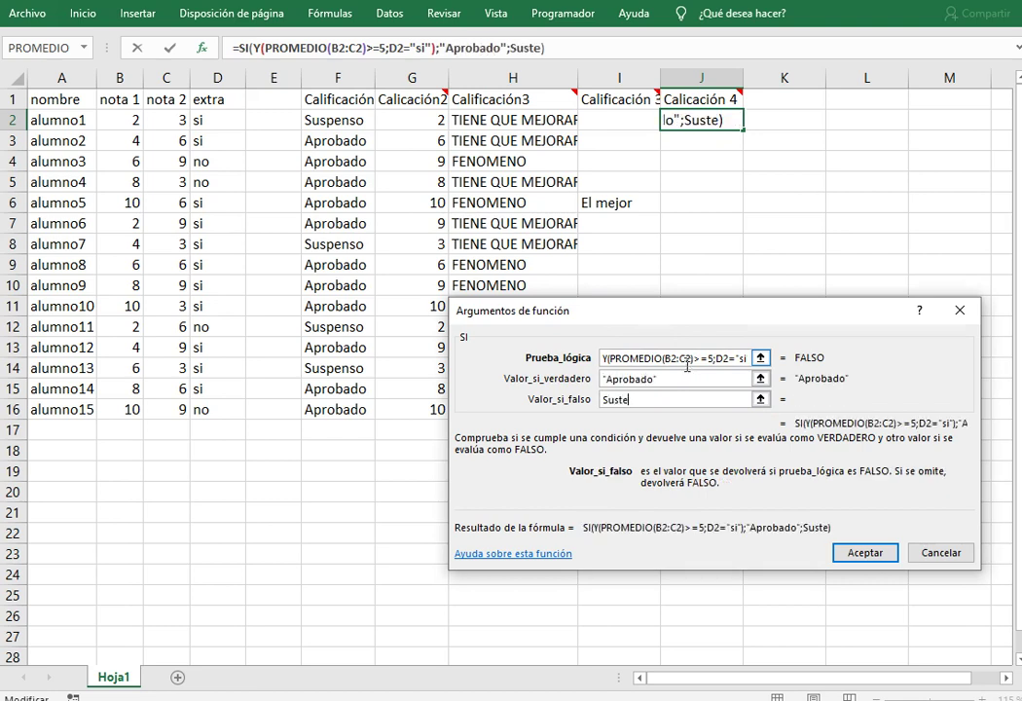
key(BackSpace)
key(BackSpace)
text(penso)
key(Tab)
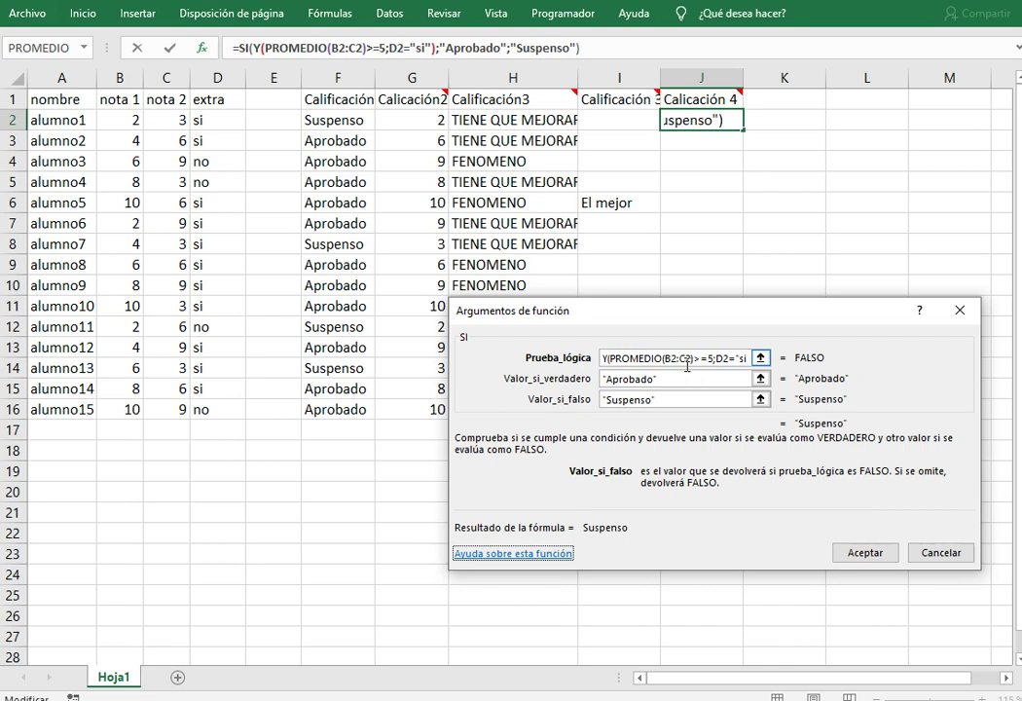
click(866, 552)
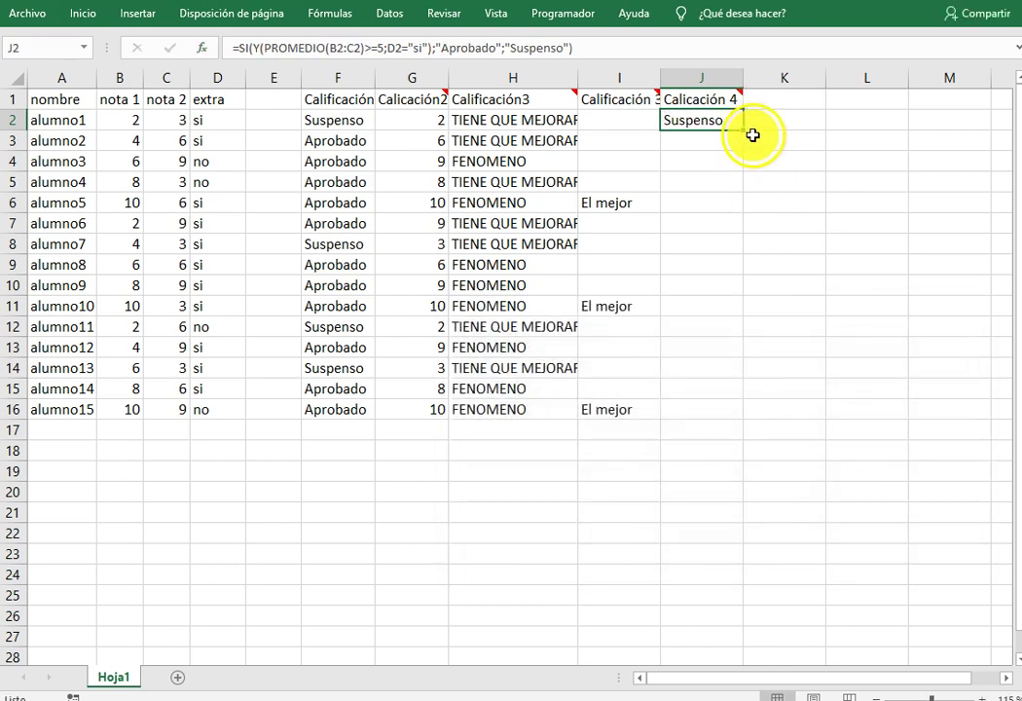
Fill J2's formula down to J16, then verify rows 2–4 by checking each student's marks average and extra value.
drag(743, 130, 745, 420)
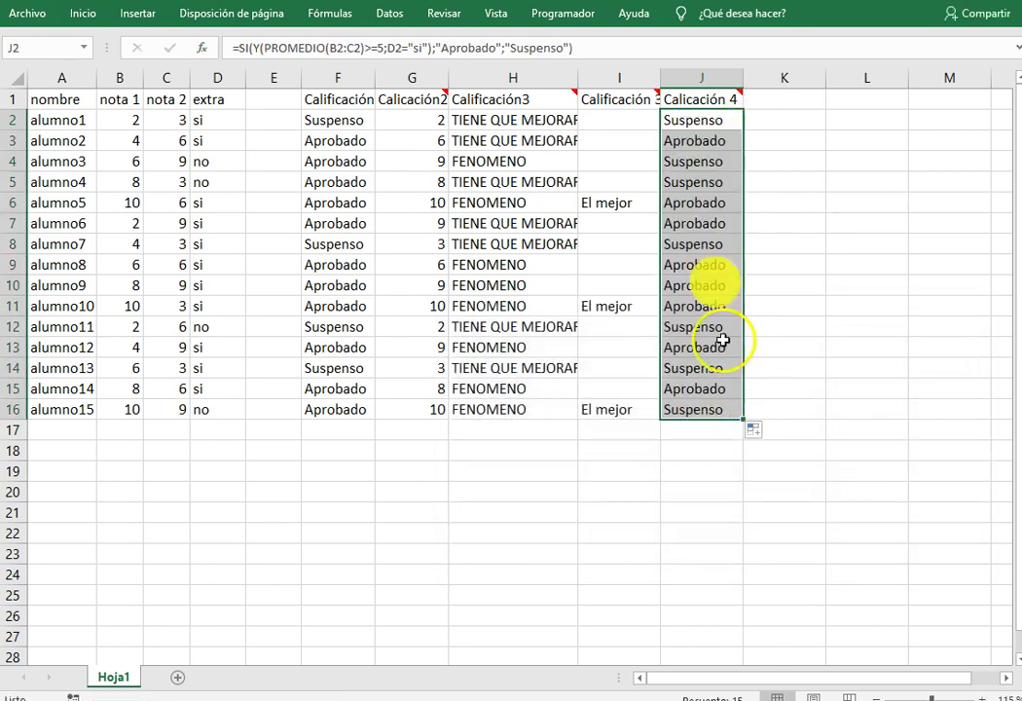
click(675, 120)
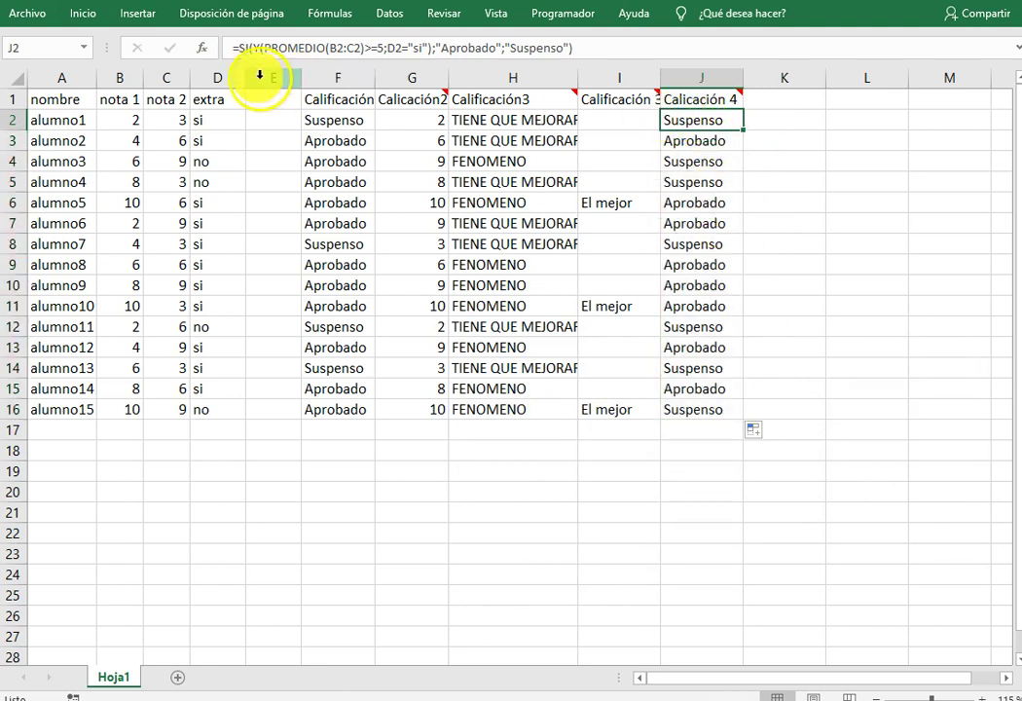
drag(132, 120, 184, 128)
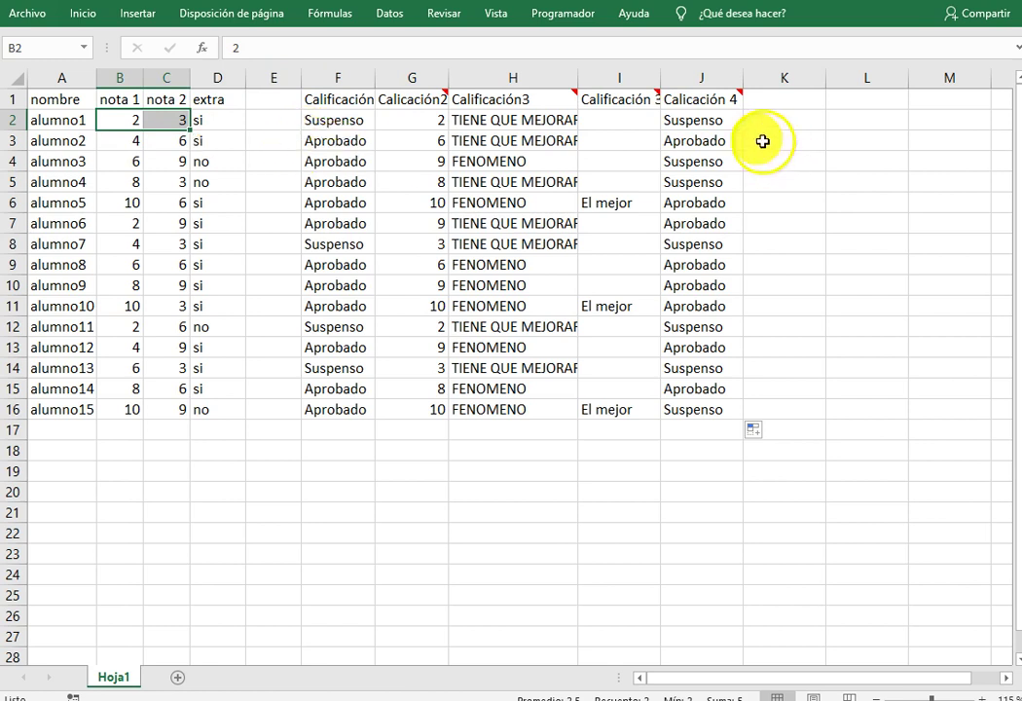
drag(136, 141, 175, 141)
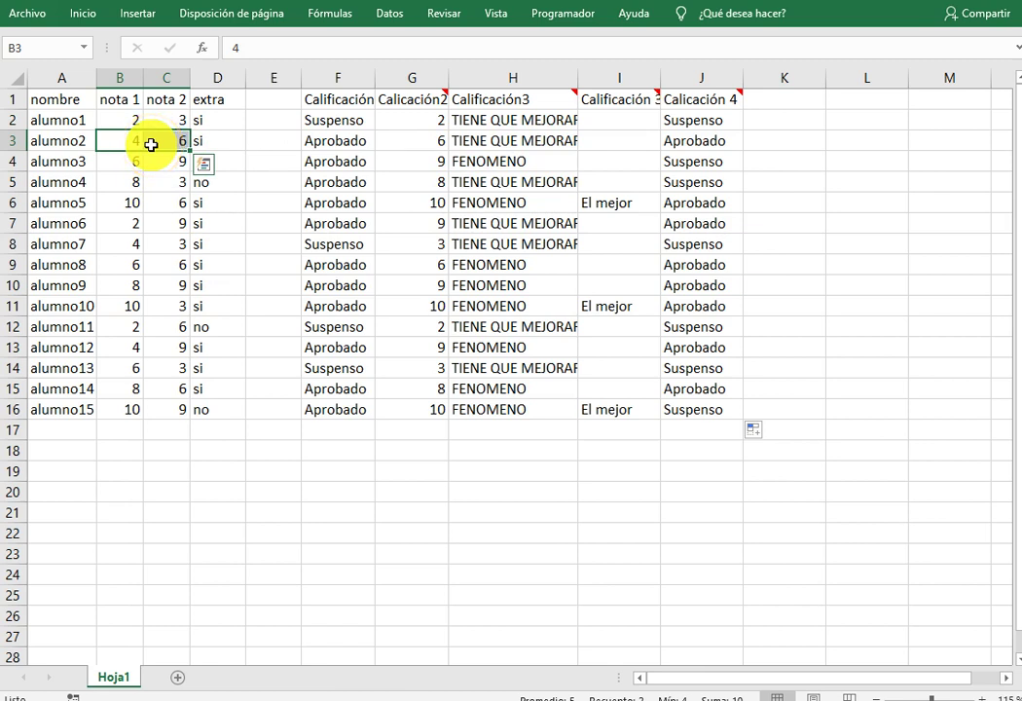
click(208, 141)
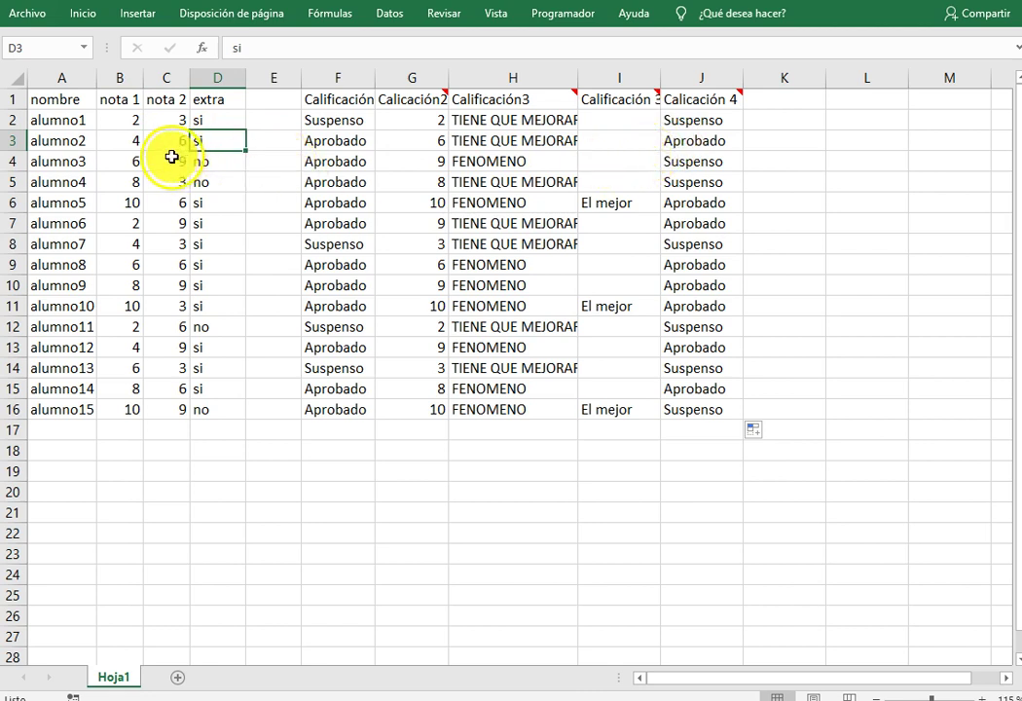
drag(137, 157, 162, 159)
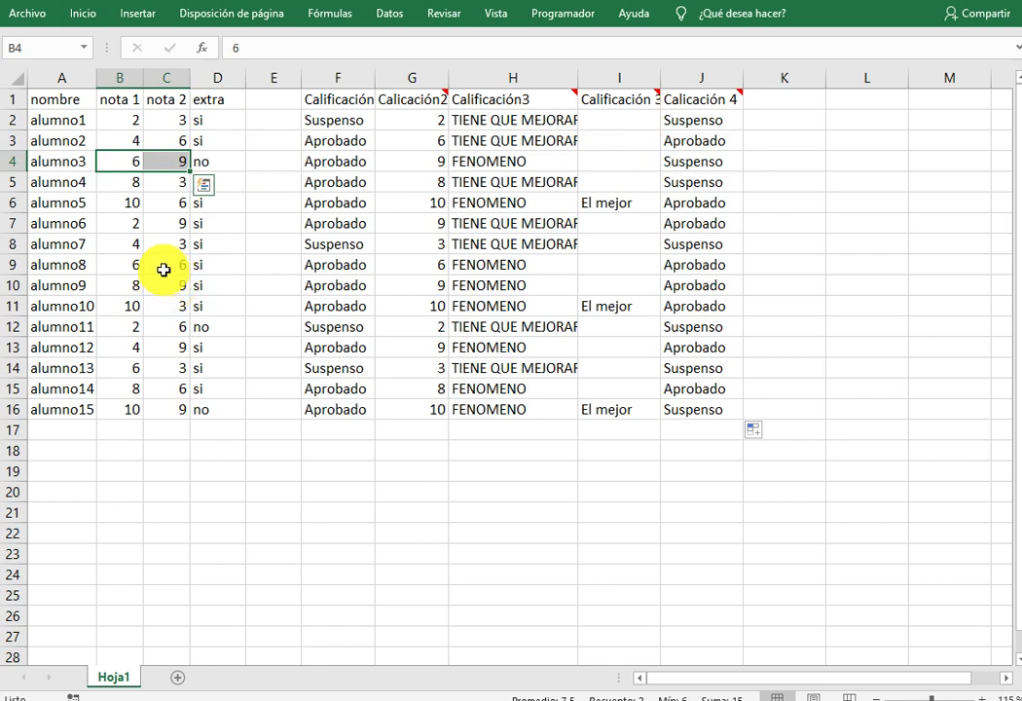
click(208, 163)
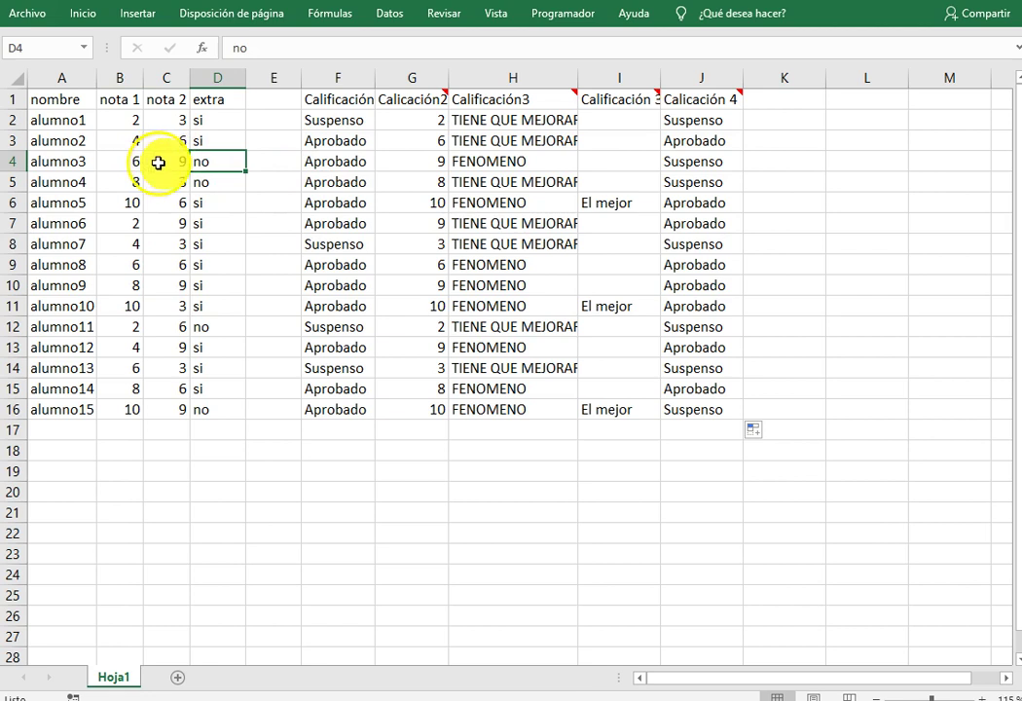
click(675, 163)
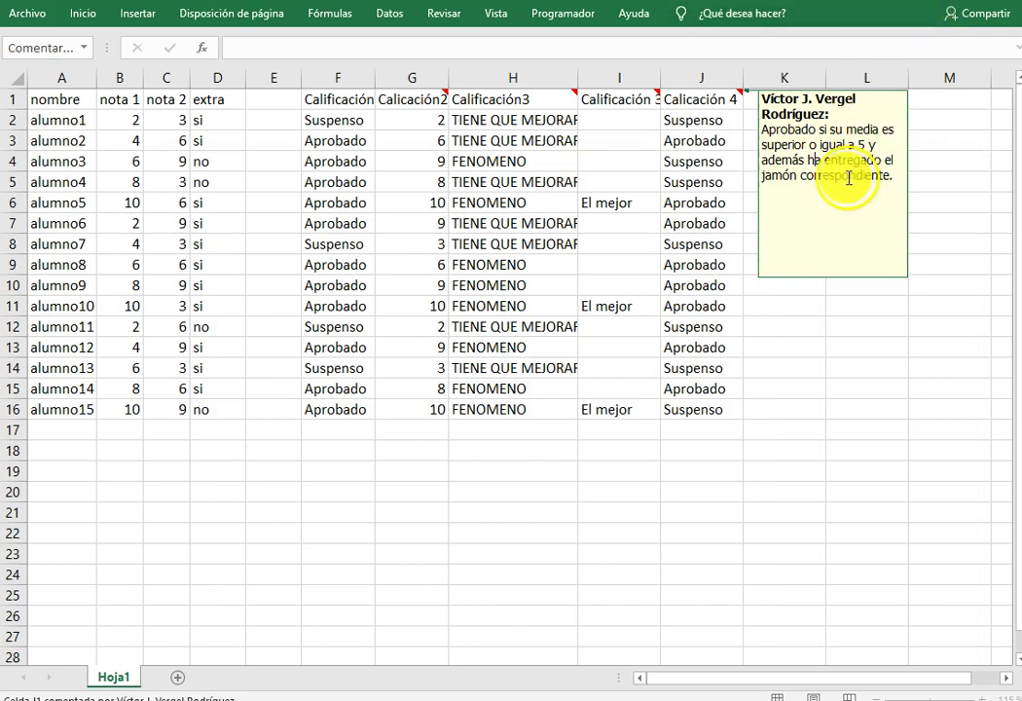
Review and close the J1 comment, then select cell K1 for the Califación5 header.
double_click(816, 159)
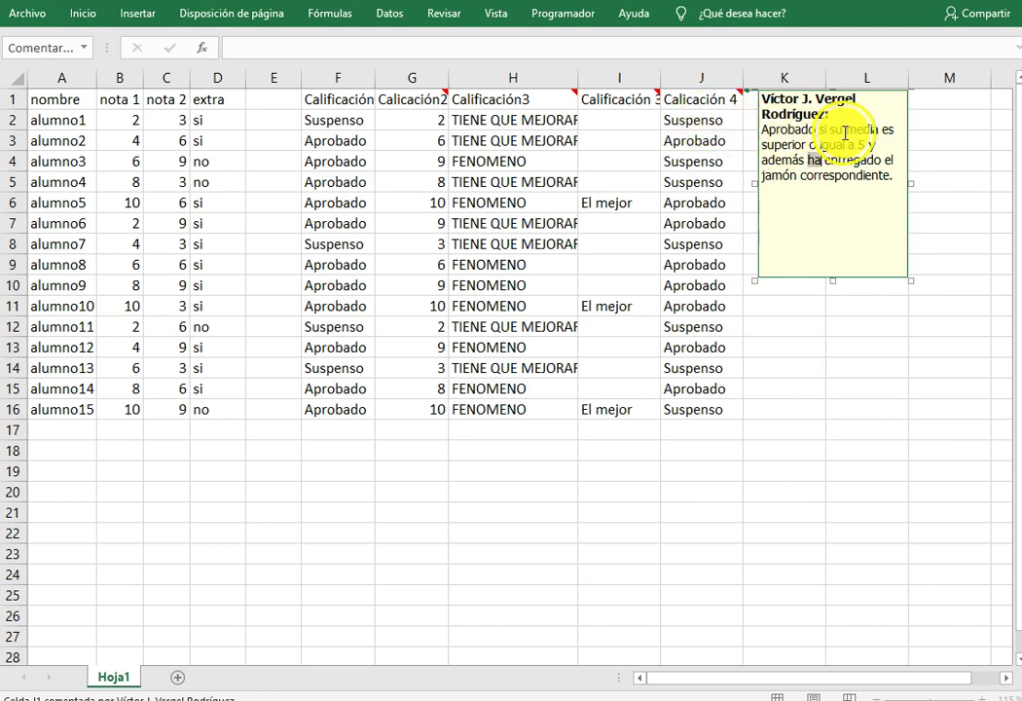
click(949, 118)
click(784, 100)
text(Califación5)
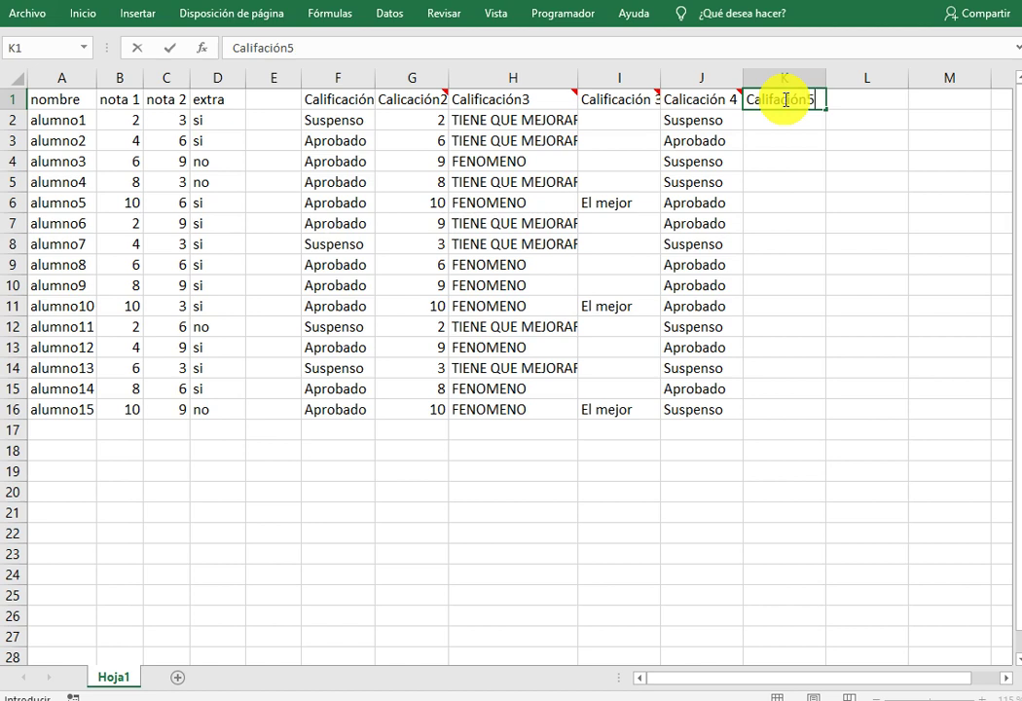
Commit the Califación5 header and add a taller K1 comment: Aprobado if jamón delivered or average ≥5.
key(Return)
right_click(784, 99)
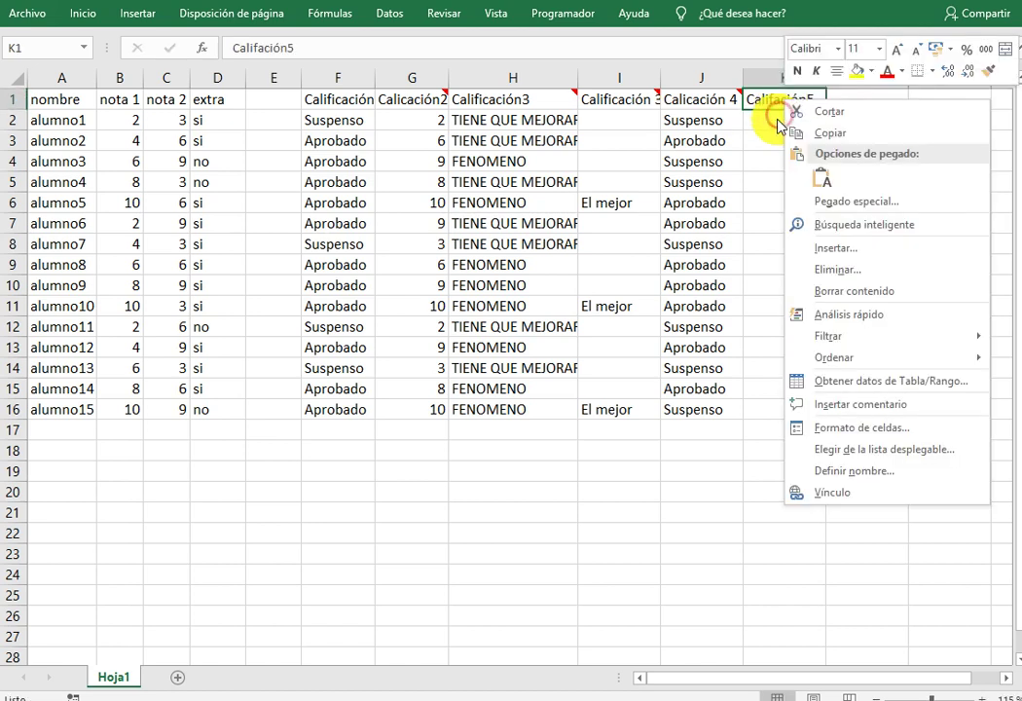
click(883, 406)
text(Aprobado sí tiene engregado el jamón o su media supera o iguala al 5)
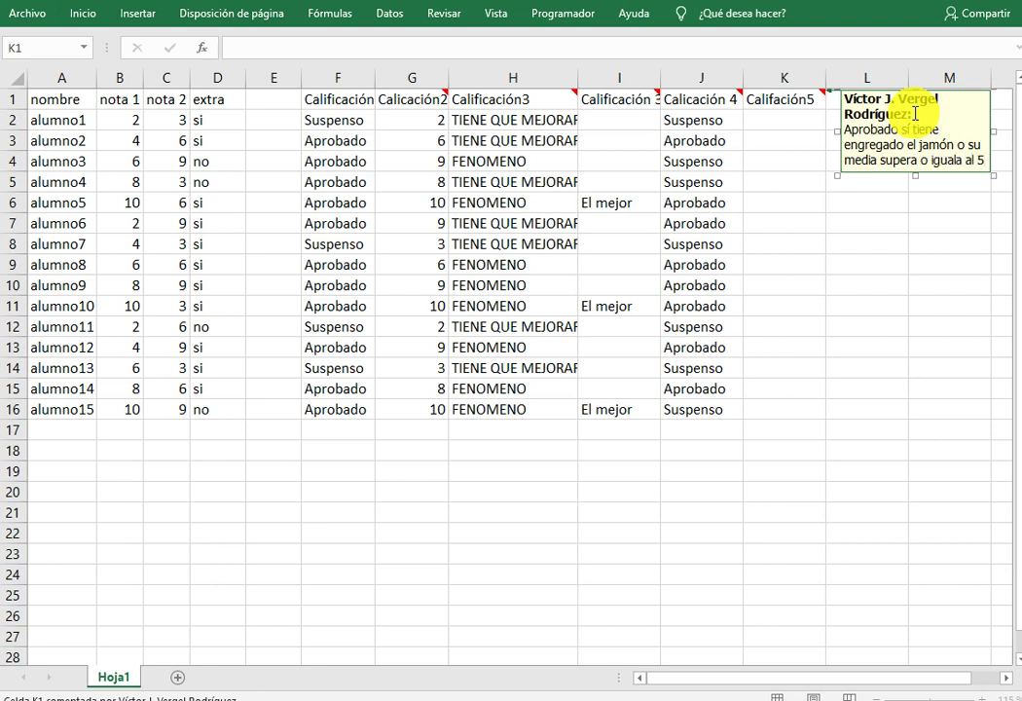
drag(913, 178, 915, 188)
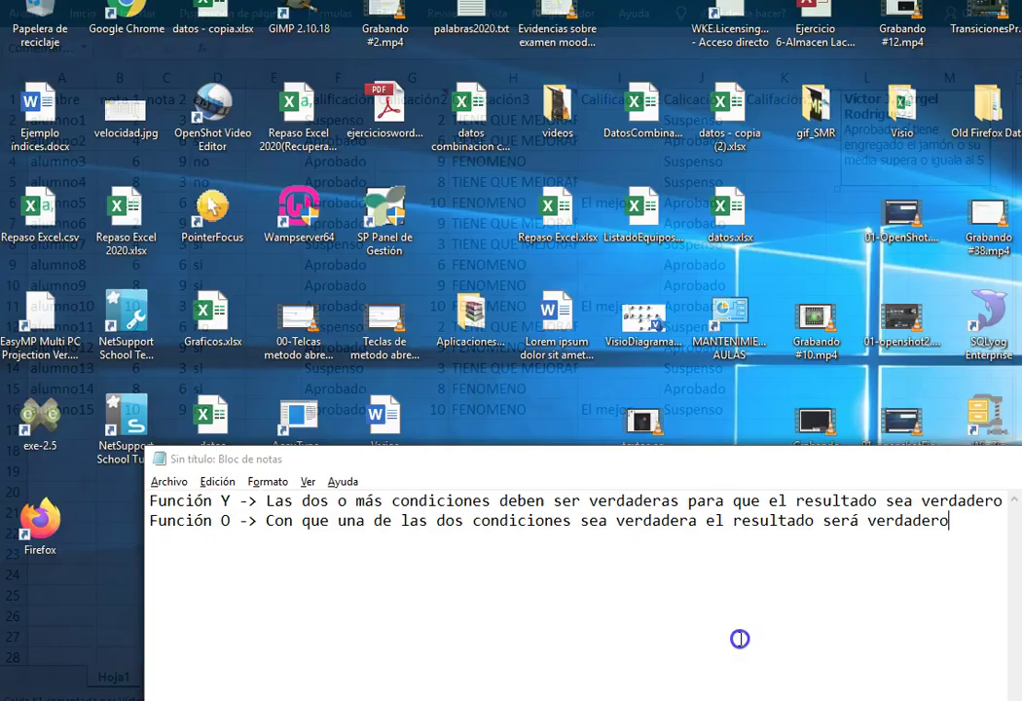
Bring the Notepad notes forward, reposition them, and highlight the Función O explanation.
click(631, 648)
mouse_move(329, 467)
mouse_down()
mouse_move(280, 379)
mouse_move(259, 266)
mouse_up()
drag(193, 318, 890, 317)
Move the Notepad notes window down out of the way and return to the Excel grades sheet.
click(876, 321)
double_click(151, 318)
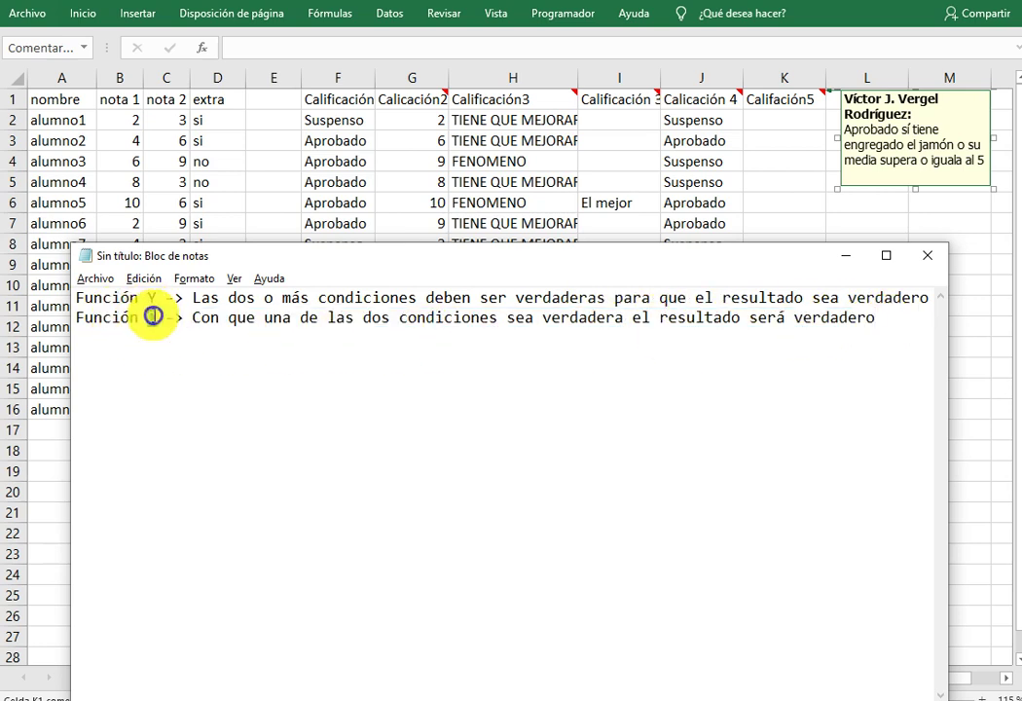
drag(311, 261, 309, 402)
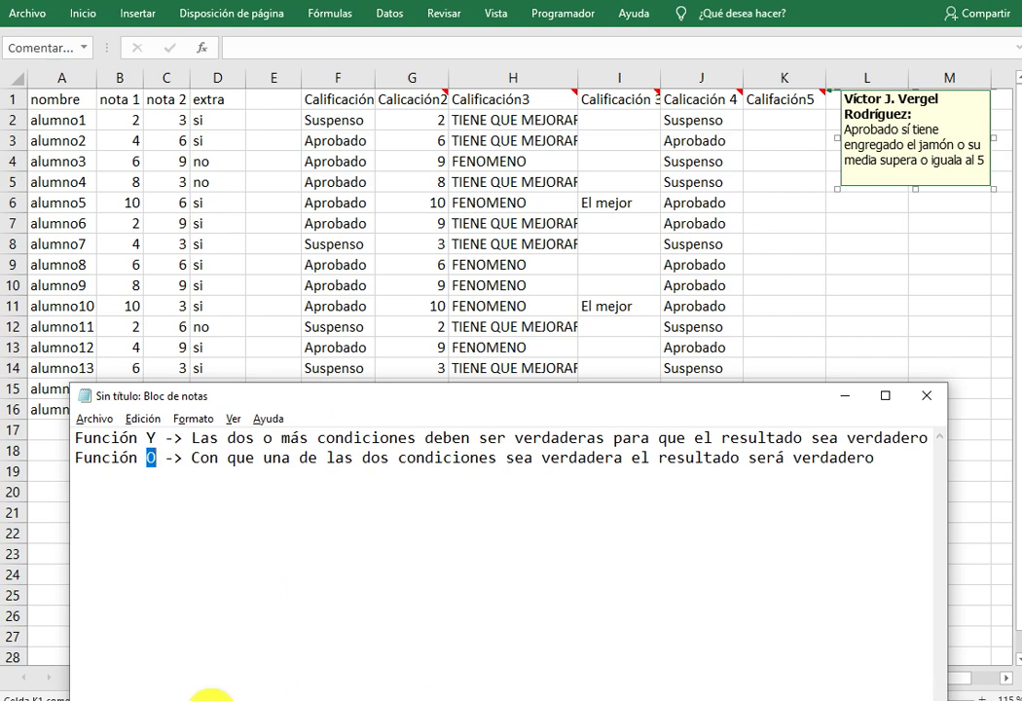
click(789, 117)
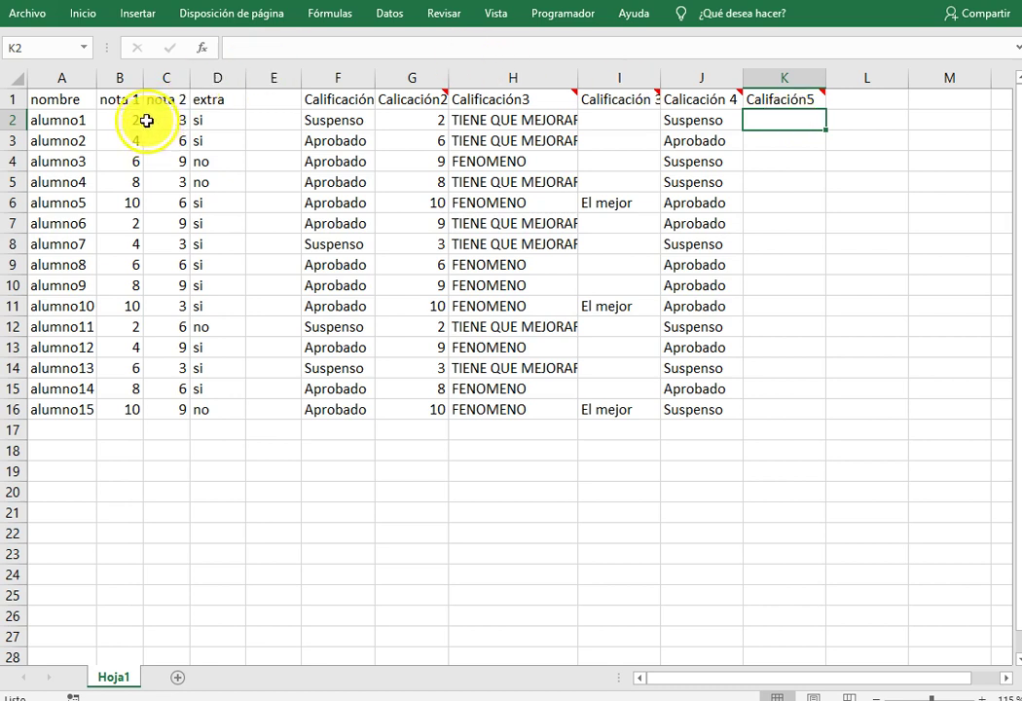
Check alumno1's marks and extra value, then insert an SI function into cell K2.
drag(122, 120, 160, 122)
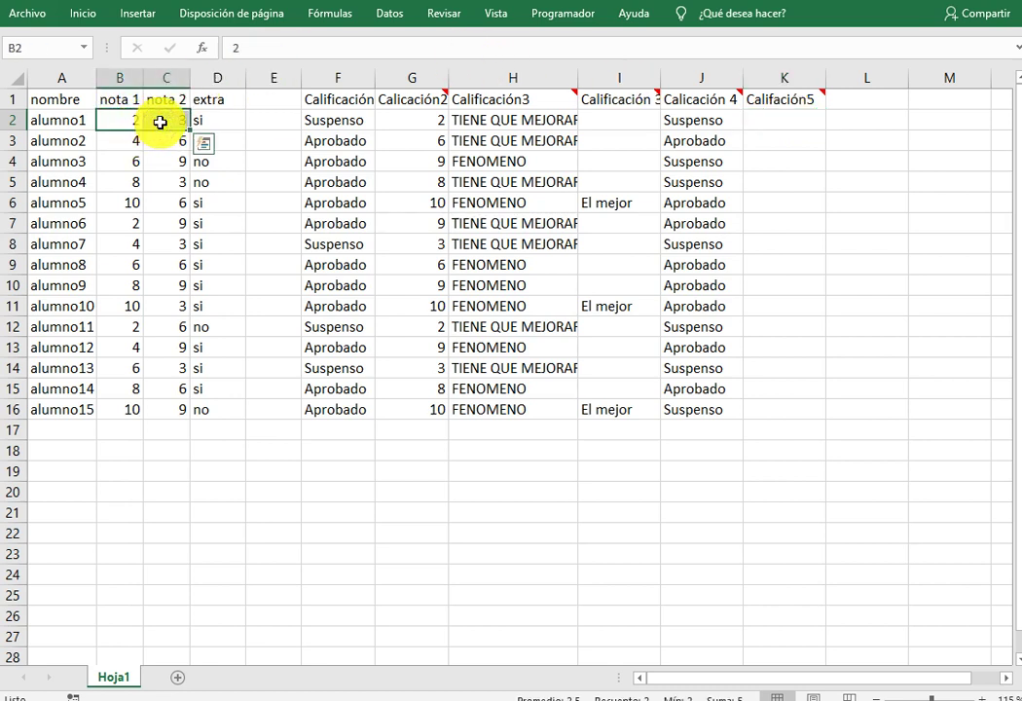
click(217, 118)
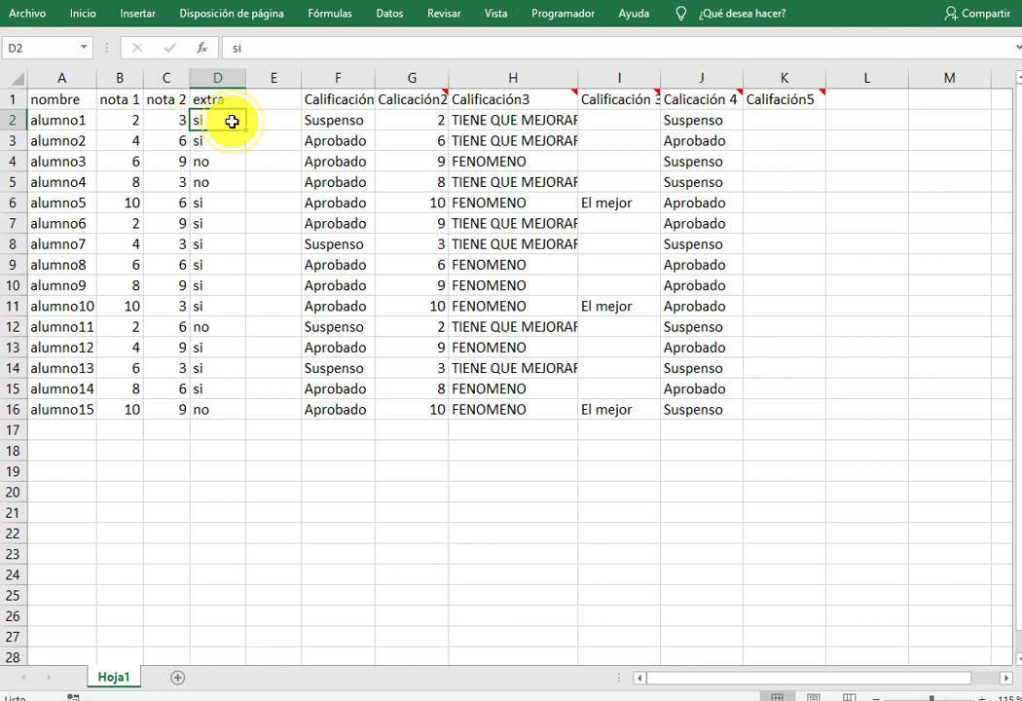
click(805, 121)
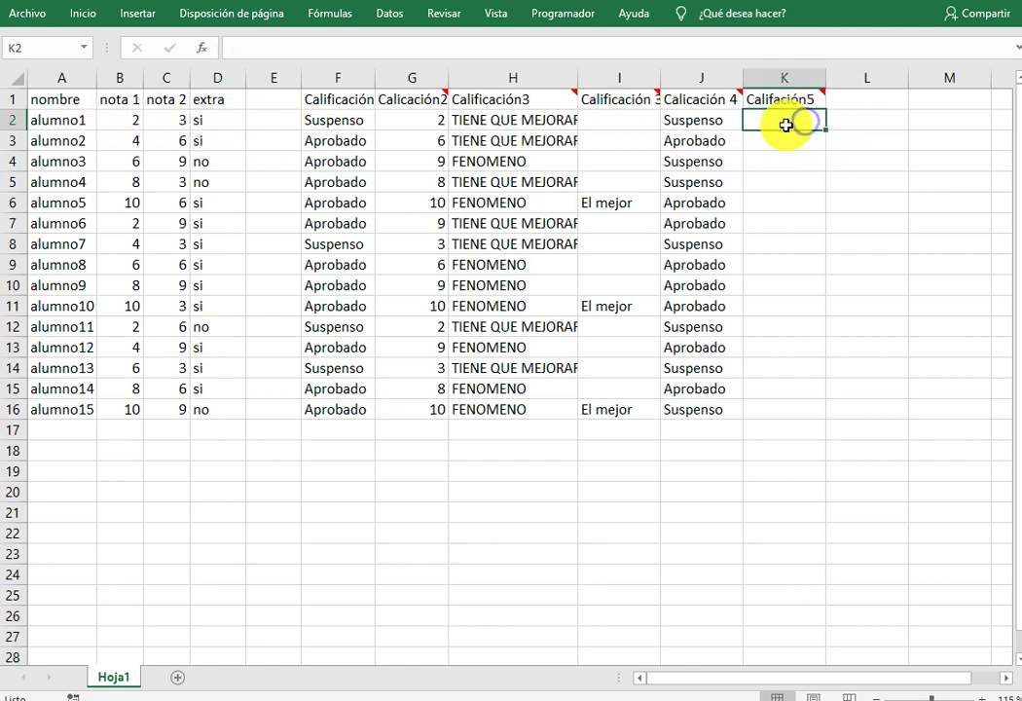
click(202, 49)
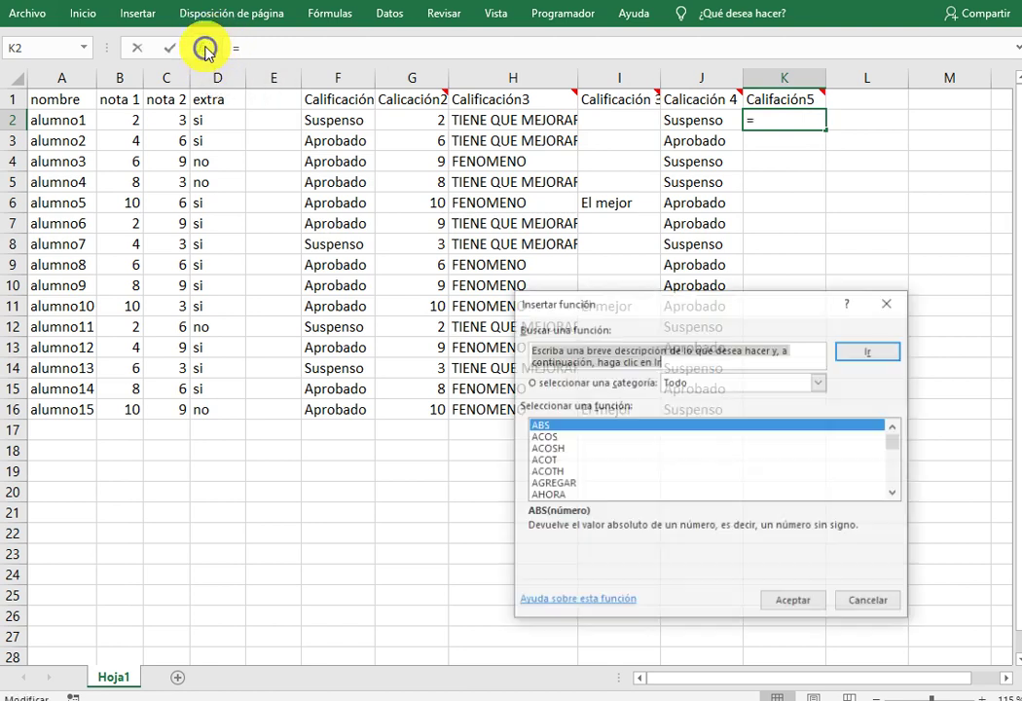
click(615, 473)
key(s)
scroll(616, 466, down, 1)
scroll(614, 472, down, 1)
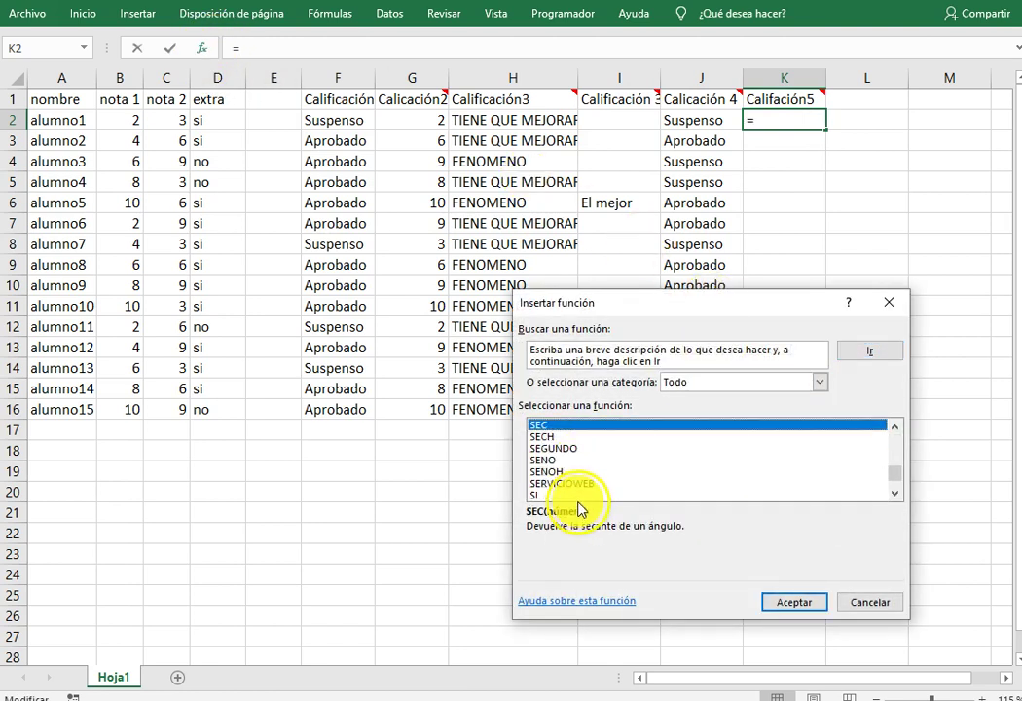
click(563, 495)
click(793, 602)
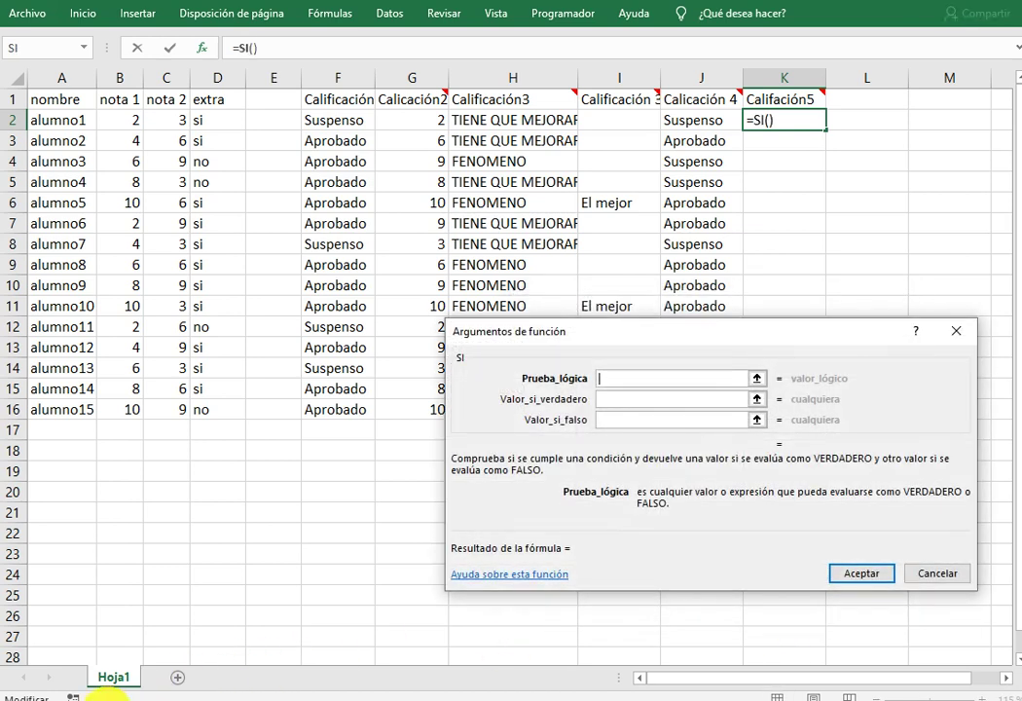
Nest the O function from the full function list as SI's logical test.
click(613, 382)
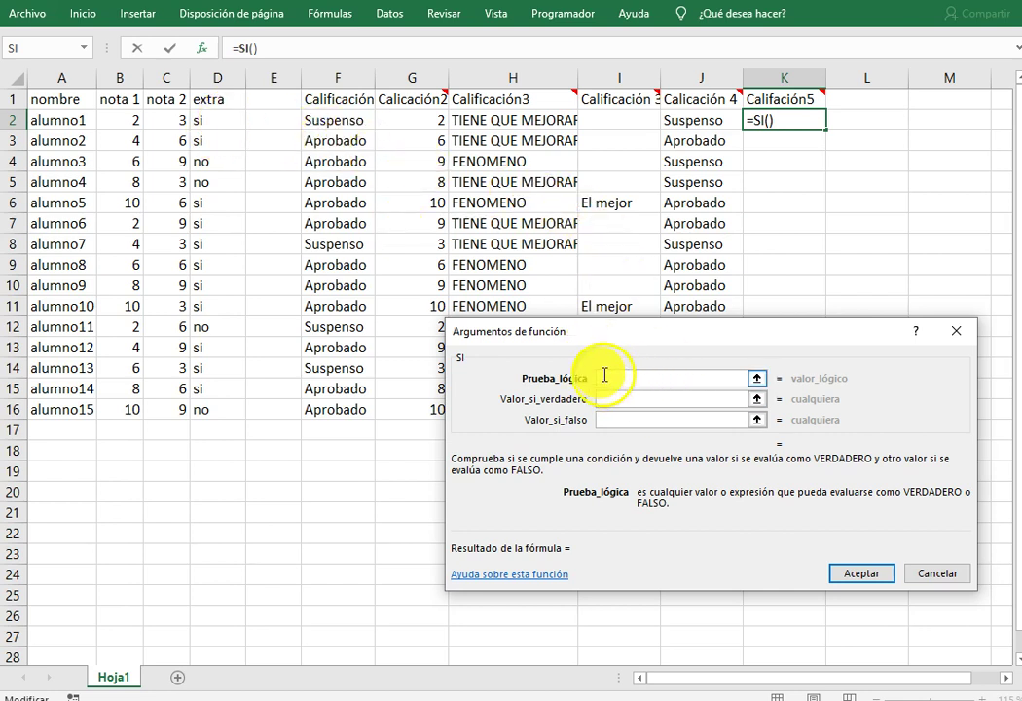
click(83, 49)
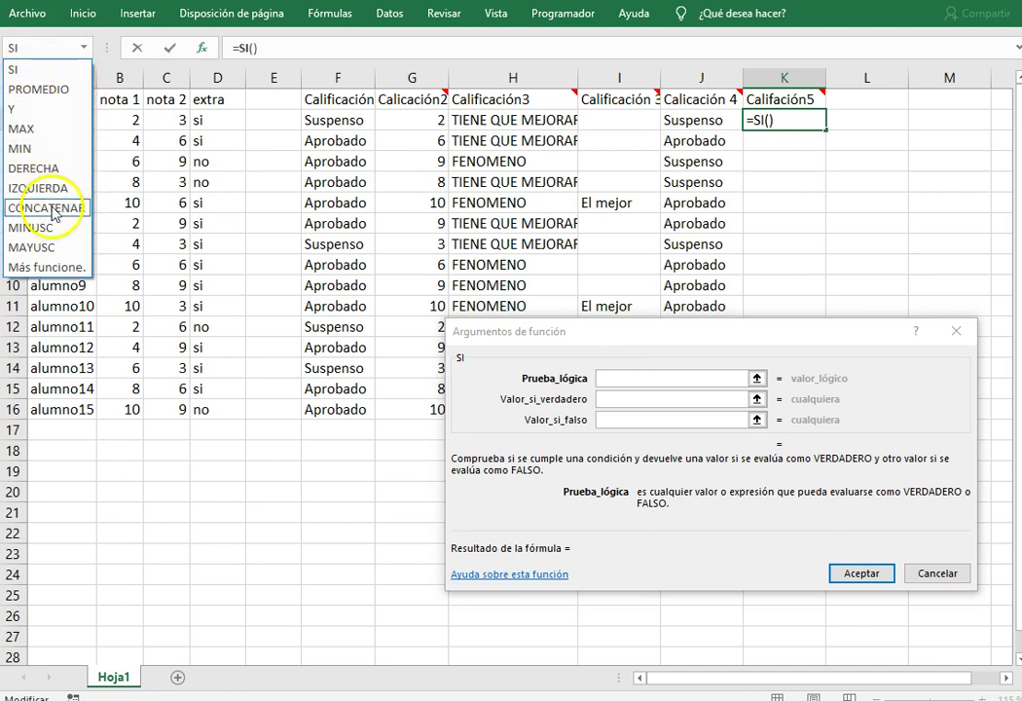
click(47, 266)
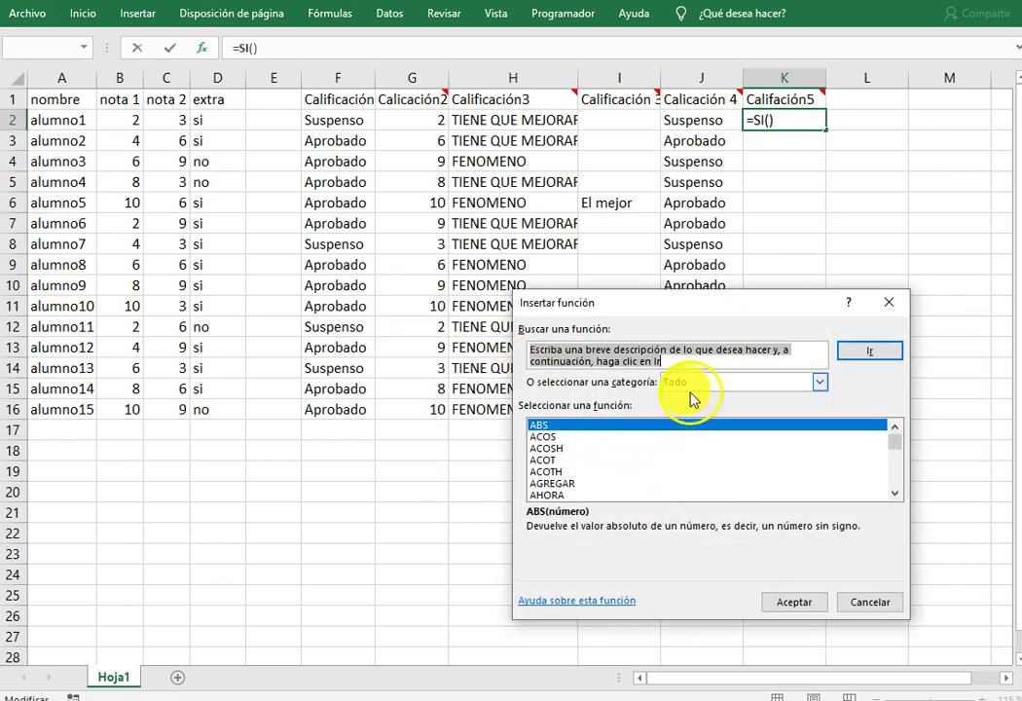
click(591, 448)
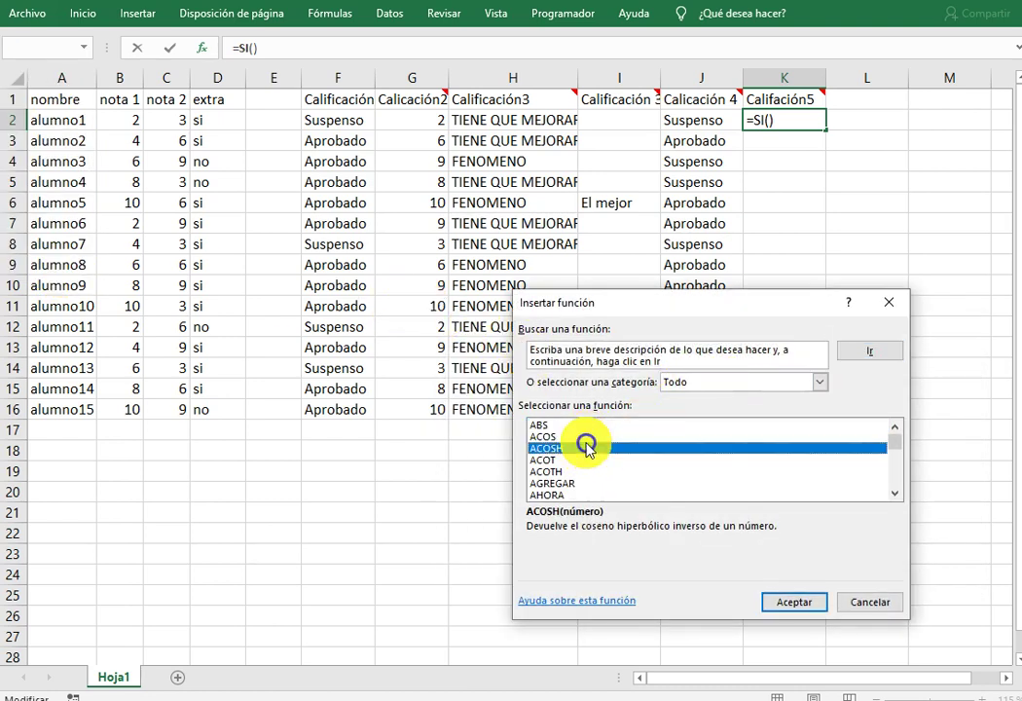
key(o)
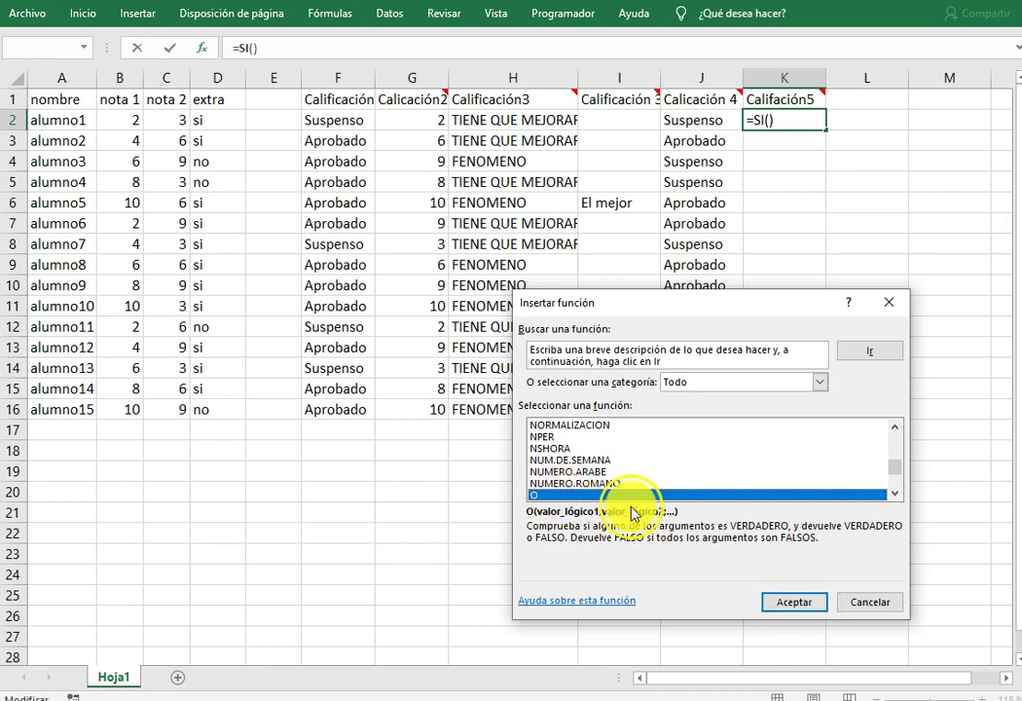
click(793, 604)
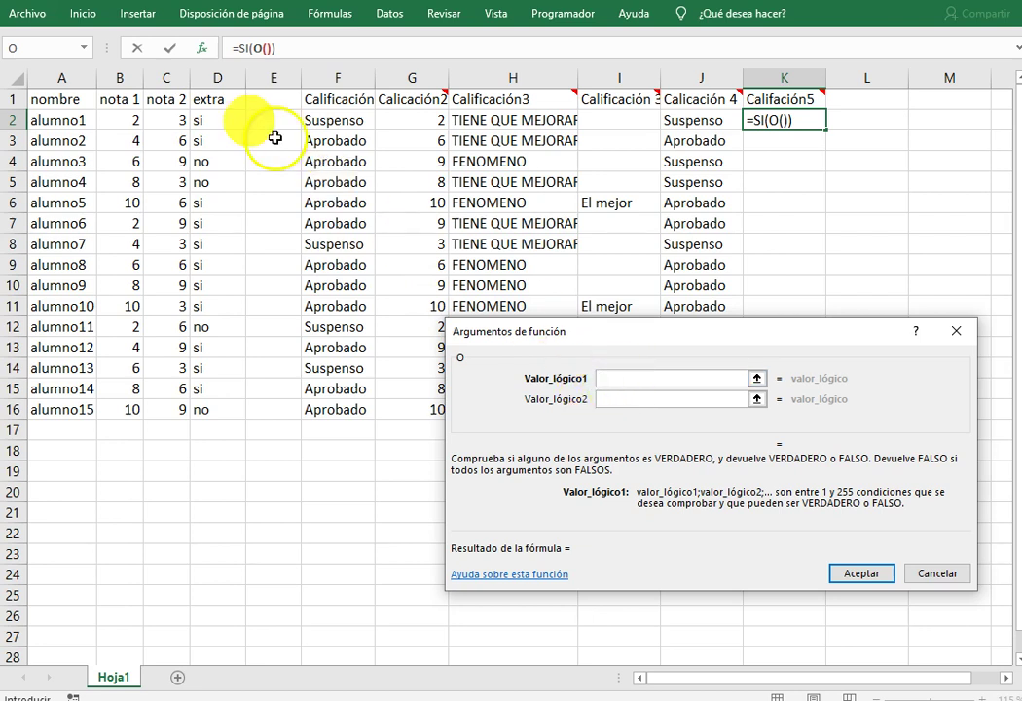
Make PROMEDIO(B2:C2)>=5 the O function's first condition.
click(84, 47)
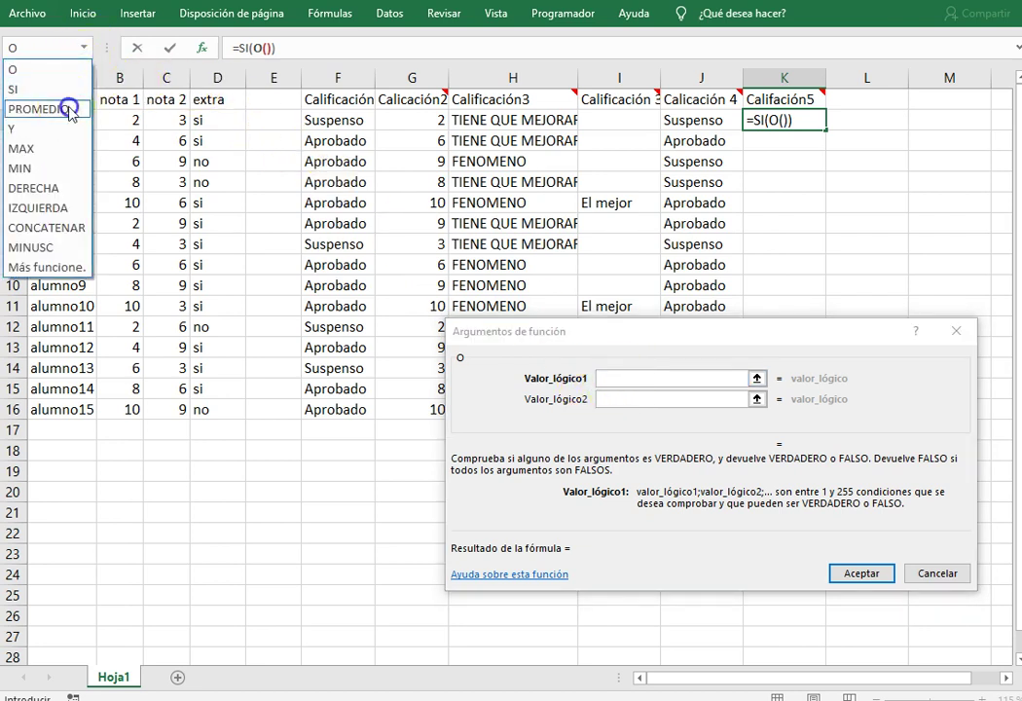
click(63, 105)
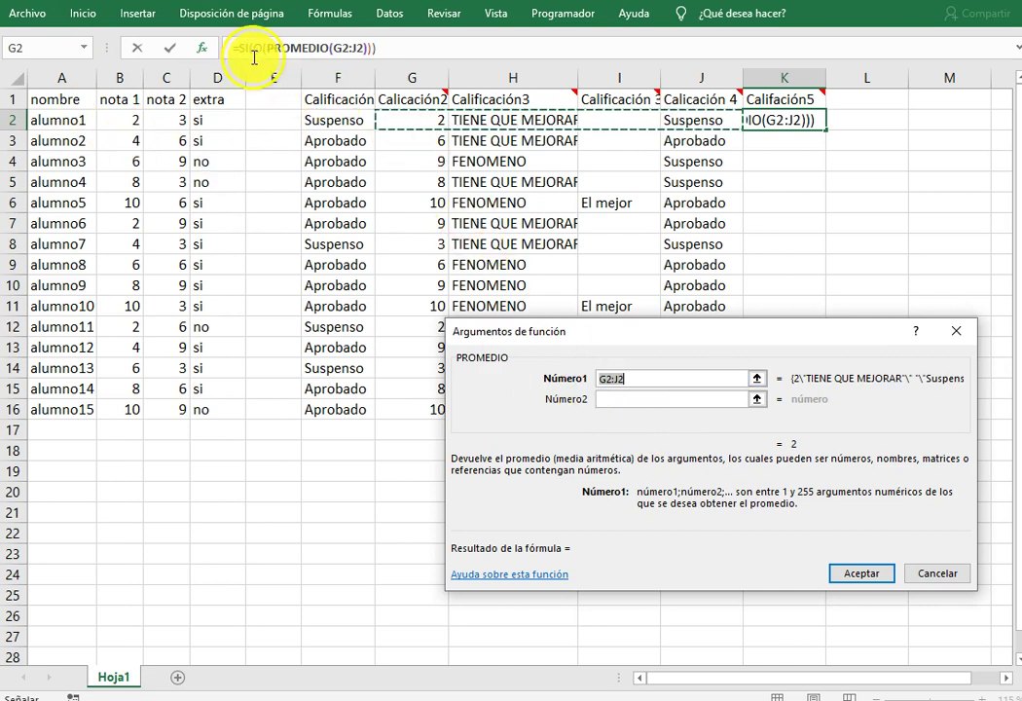
drag(132, 120, 173, 120)
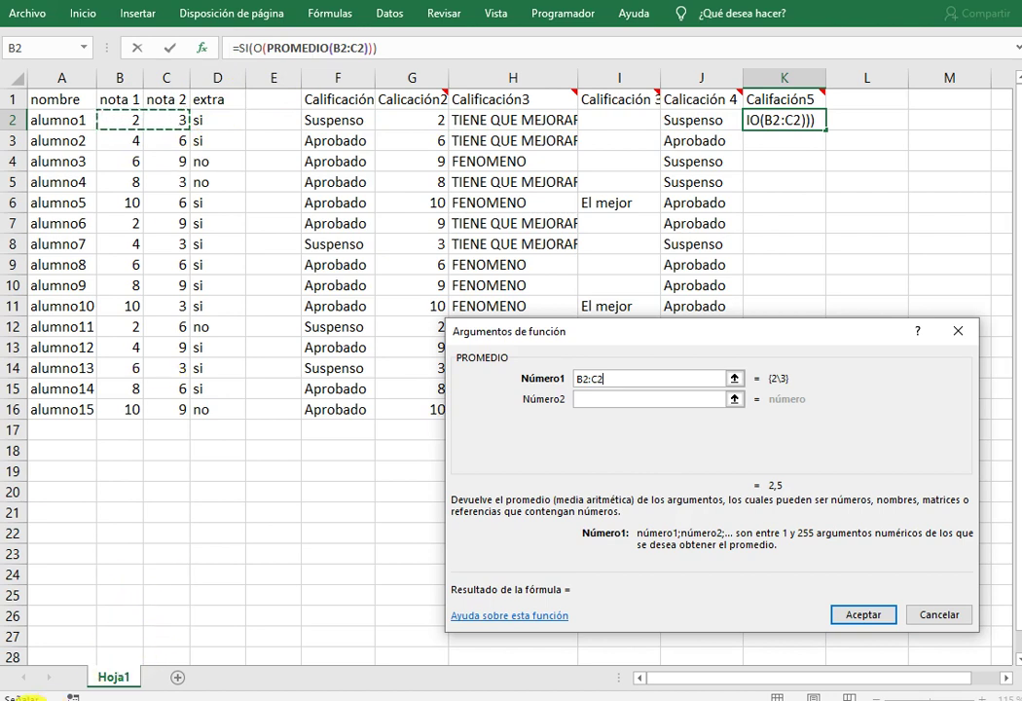
click(579, 381)
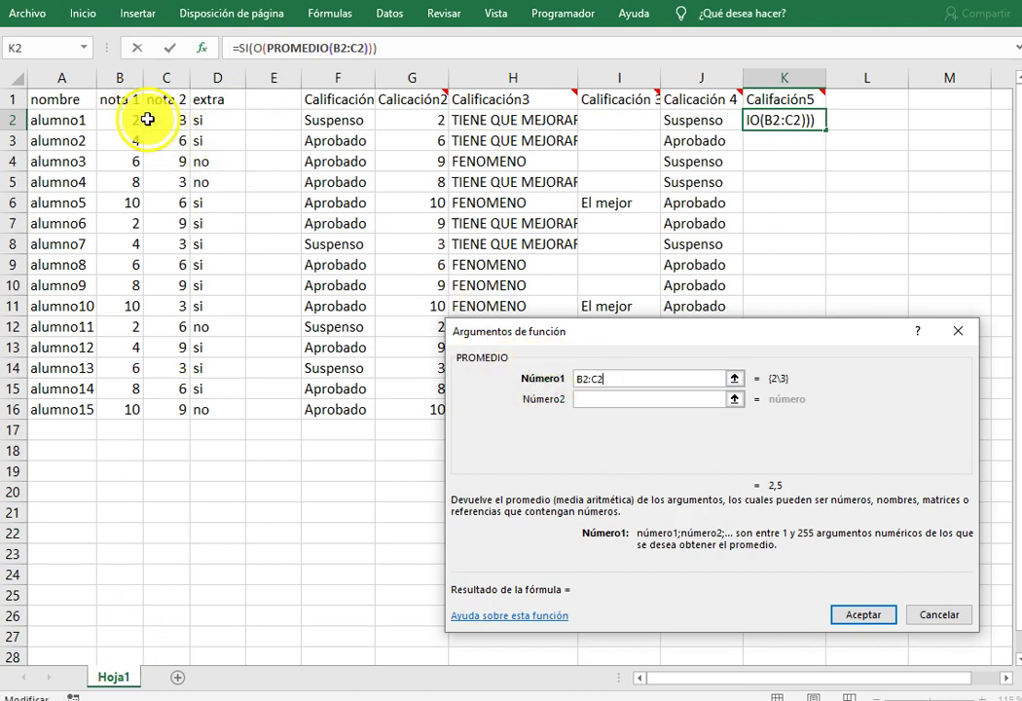
click(262, 48)
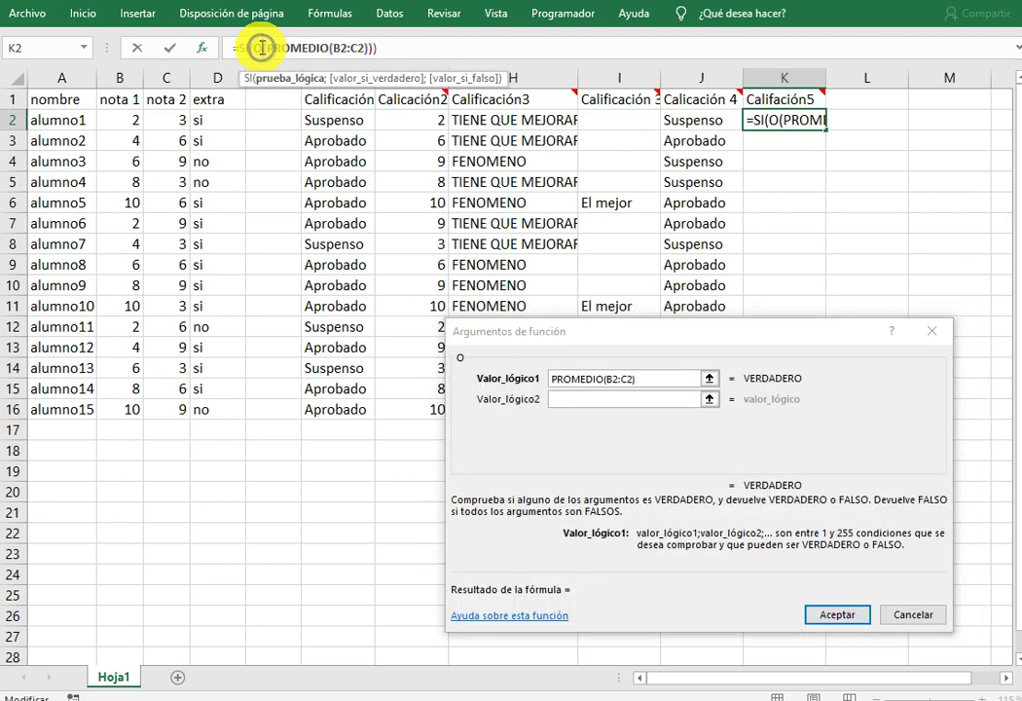
click(658, 379)
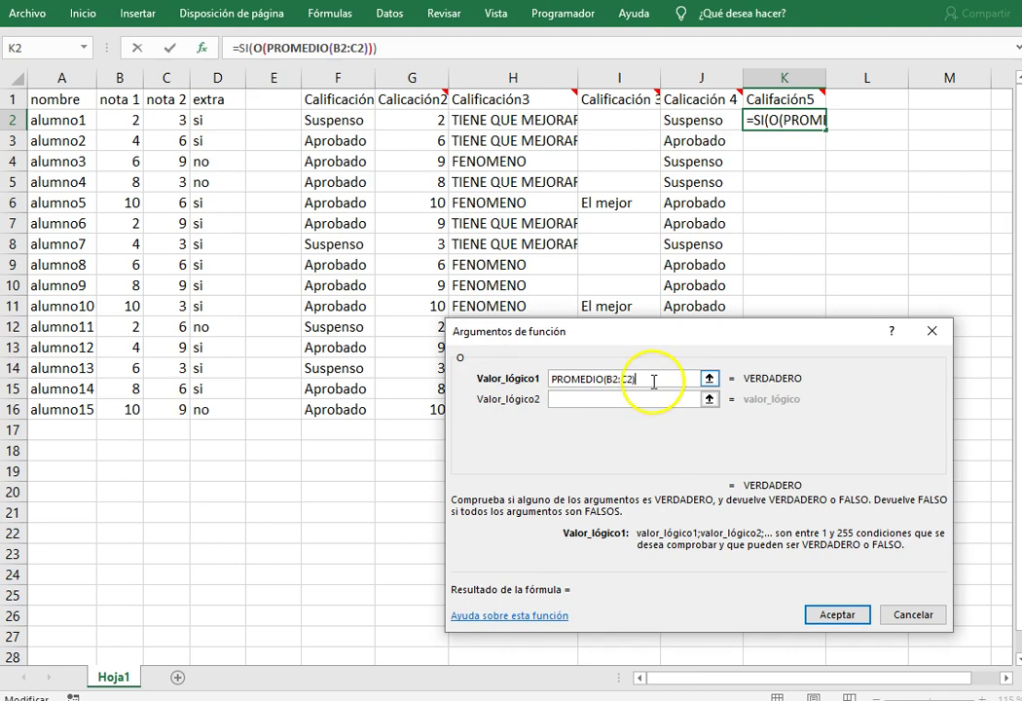
text(>=5)
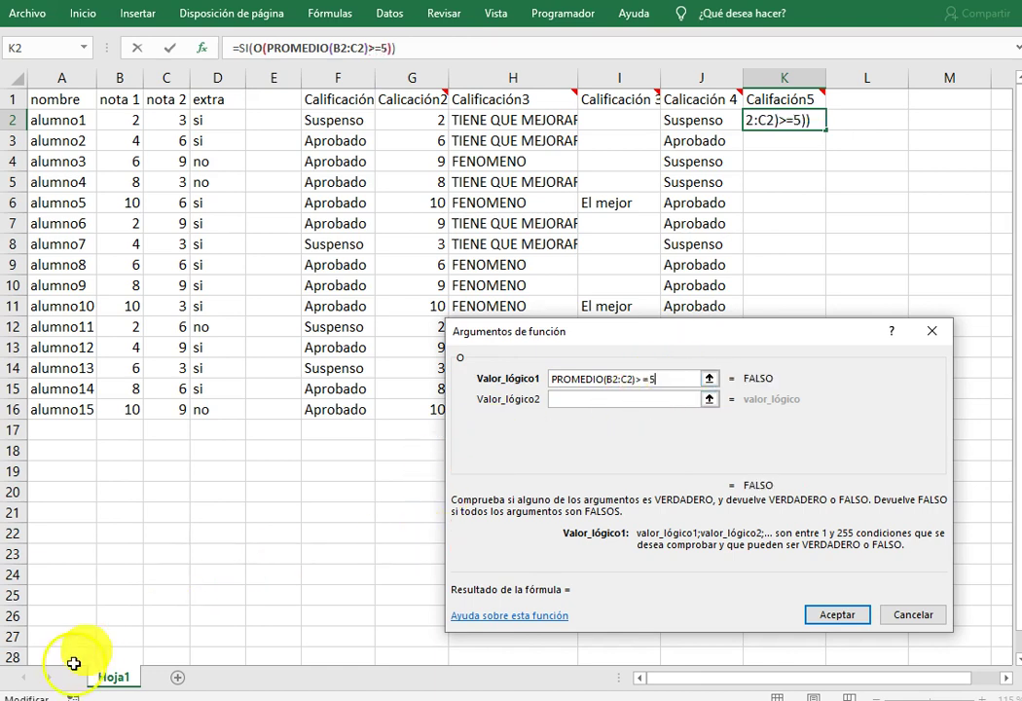
Set the second O condition to D2="si", redoing it after the first unquoted attempt.
click(579, 403)
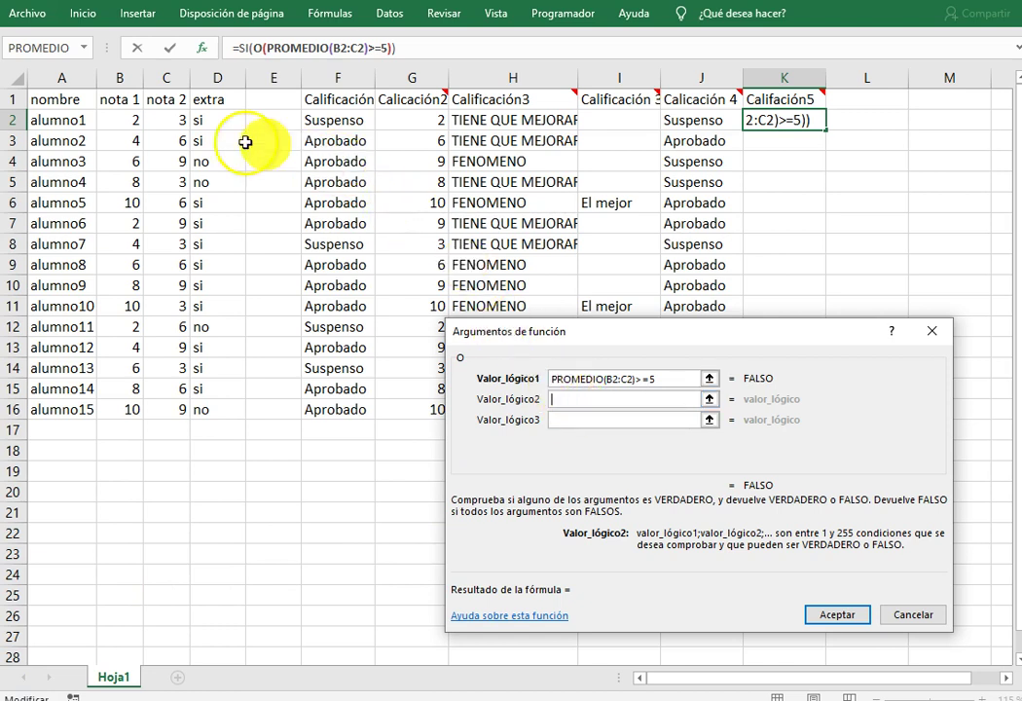
click(202, 121)
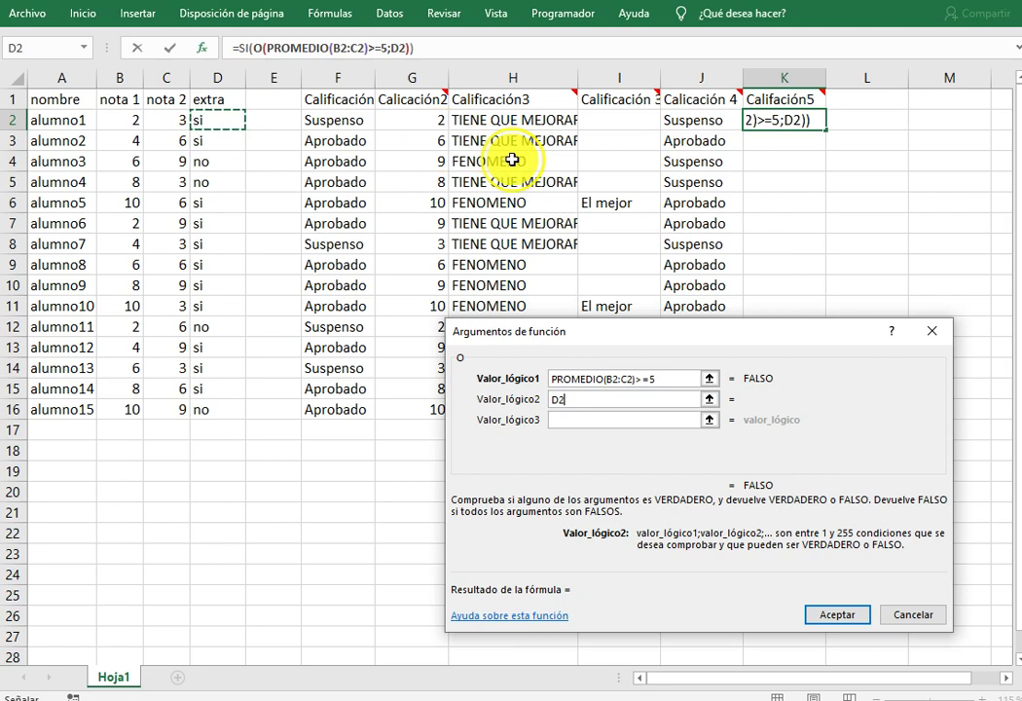
text(=si)
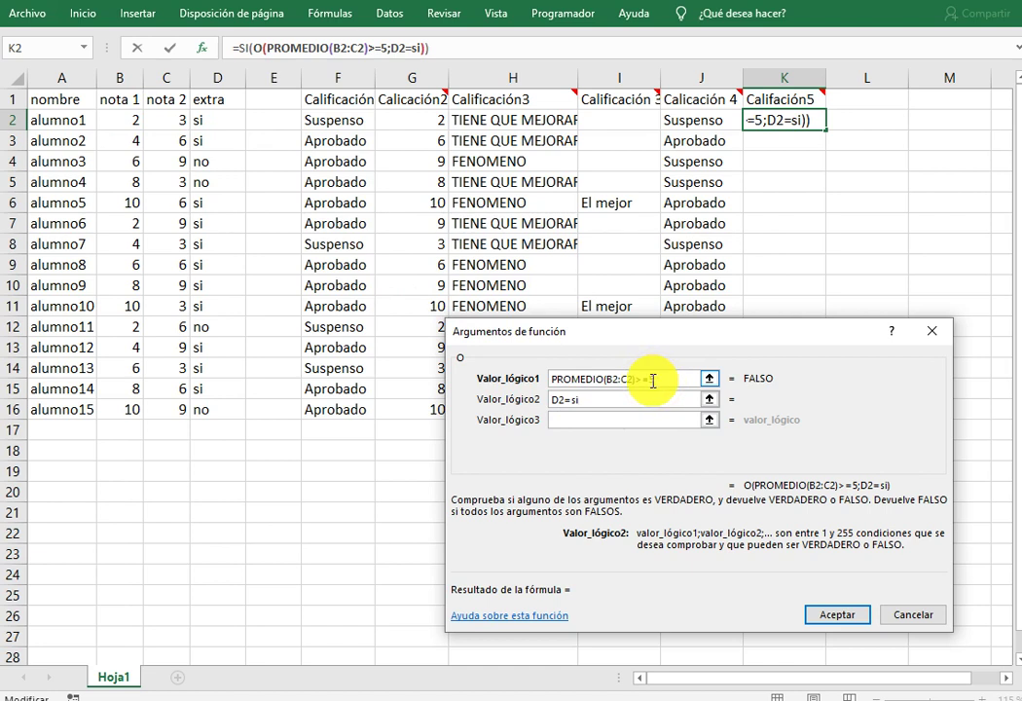
click(653, 380)
click(717, 398)
key(BackSpace)
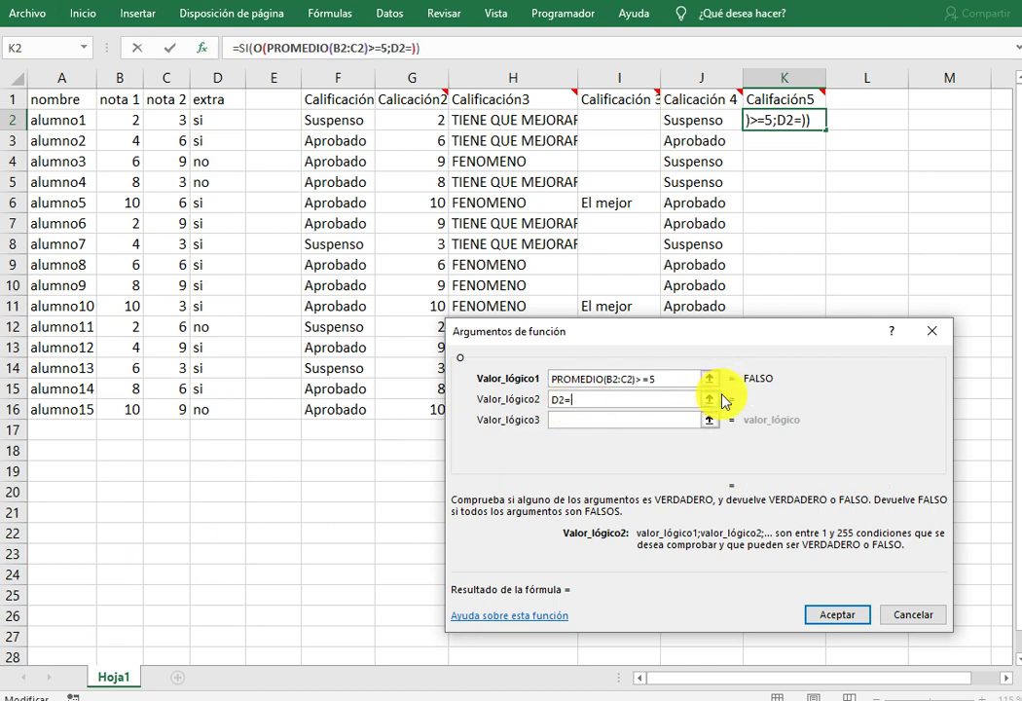
key(BackSpace)
key(BackSpace)
key(BackSpace)
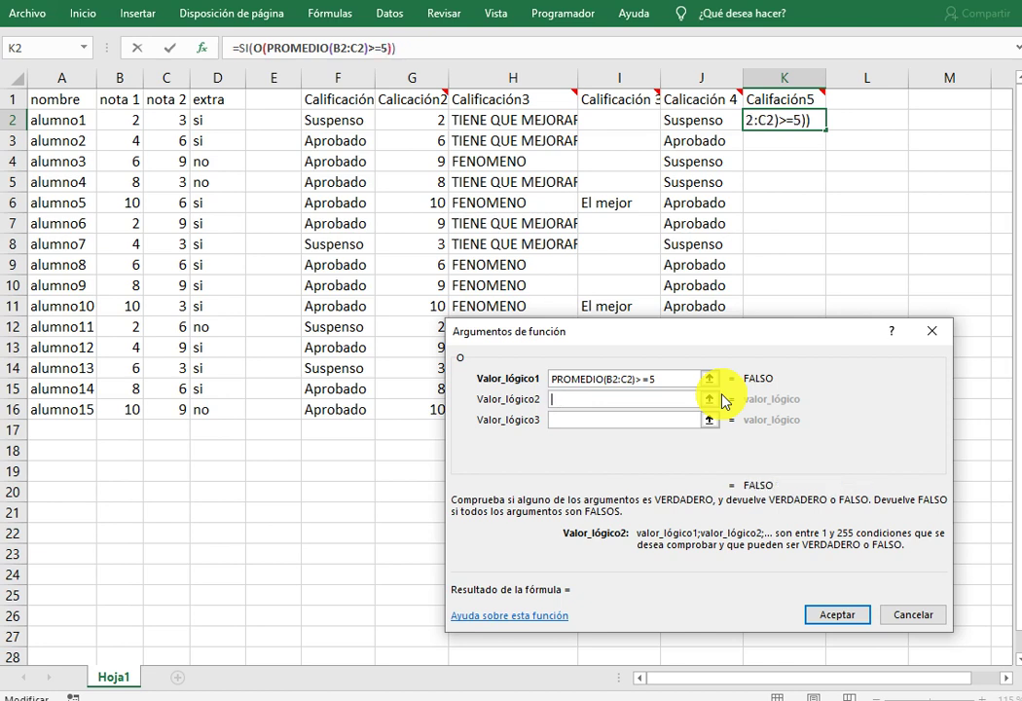
click(222, 120)
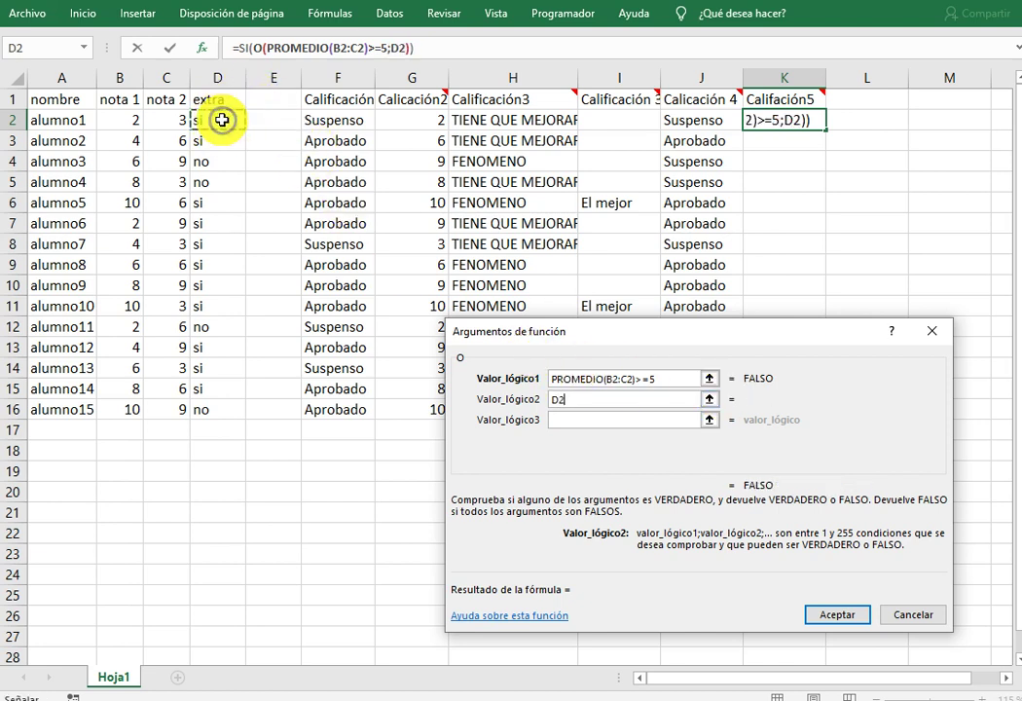
text(=si)
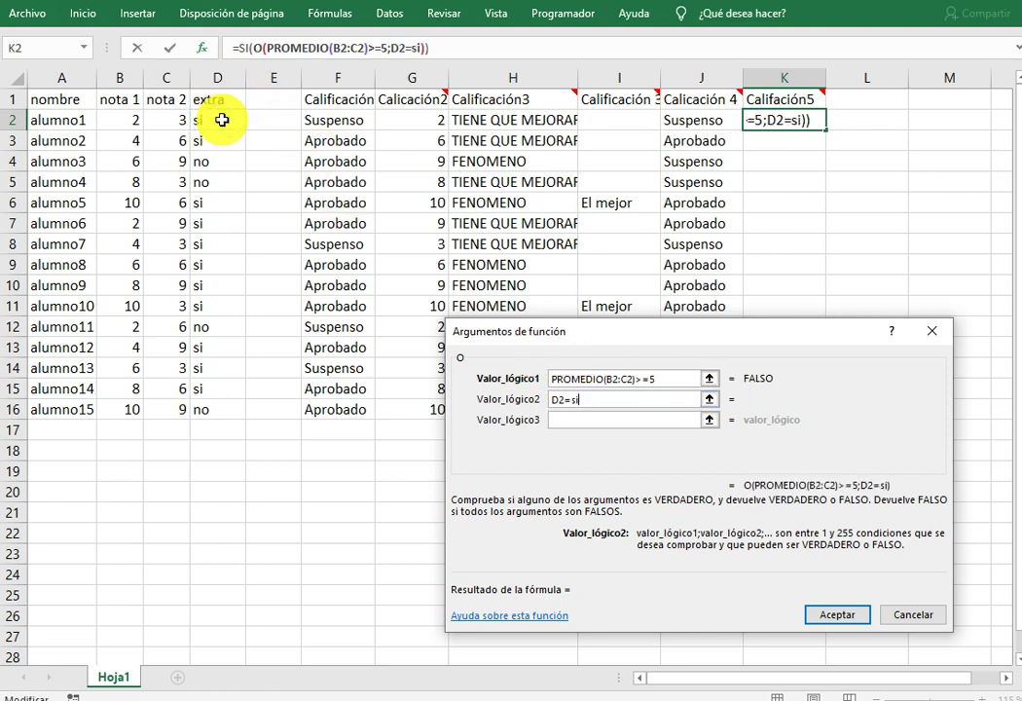
Review both O conditions, PROMEDIO(B2:C2)>=5 and D2="si", which evaluate to VERDADERO.
key(shift+Tab)
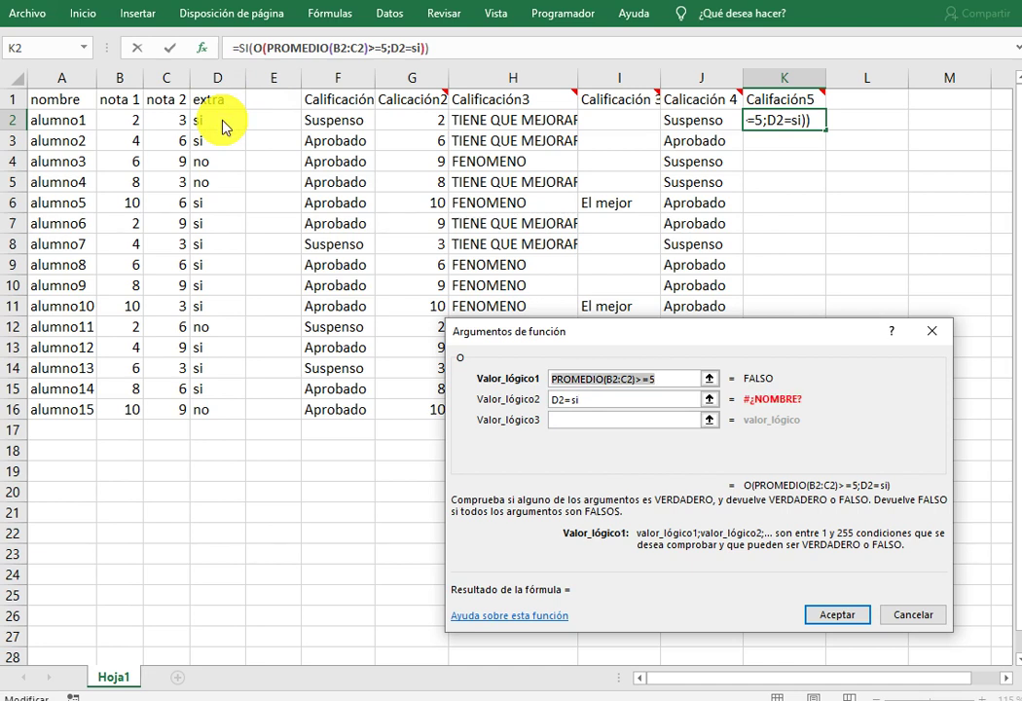
click(572, 405)
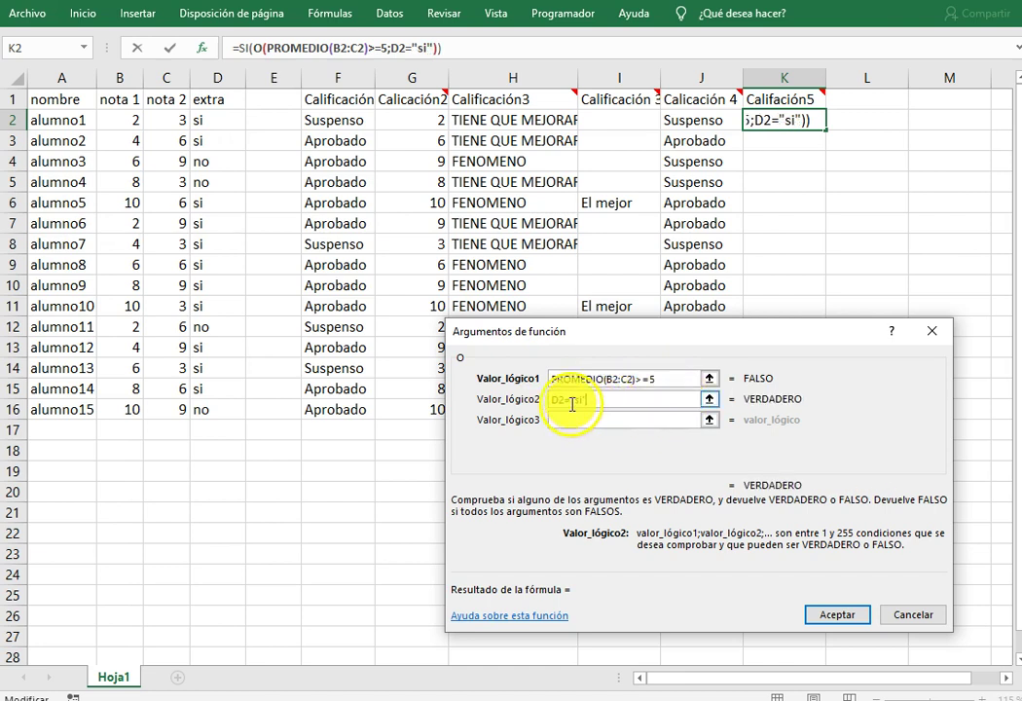
click(677, 393)
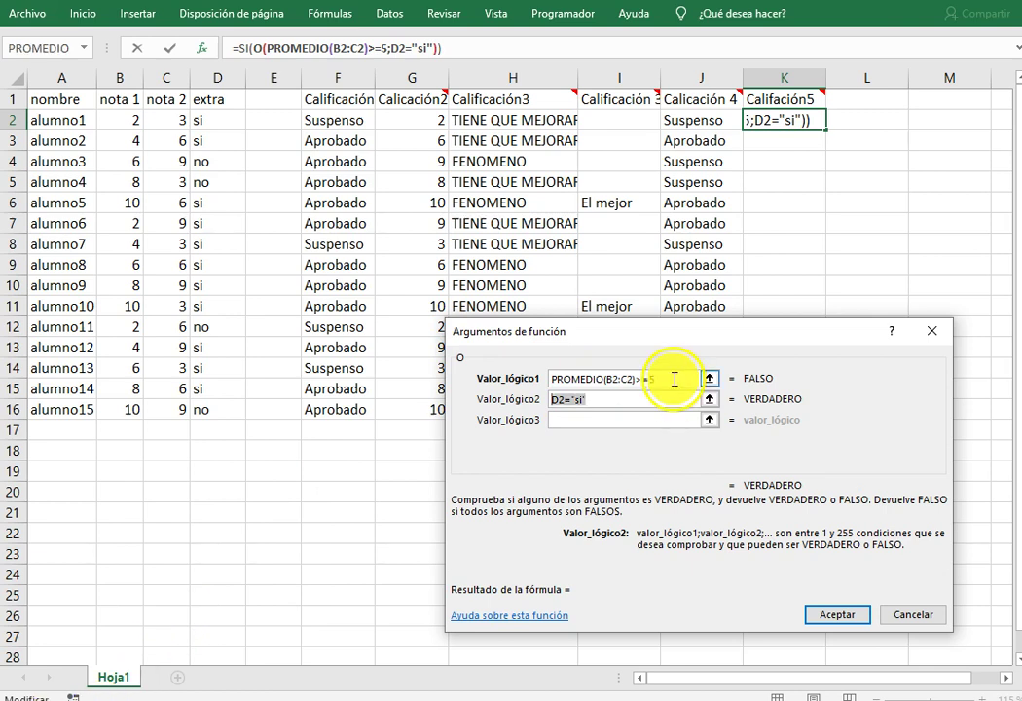
click(675, 379)
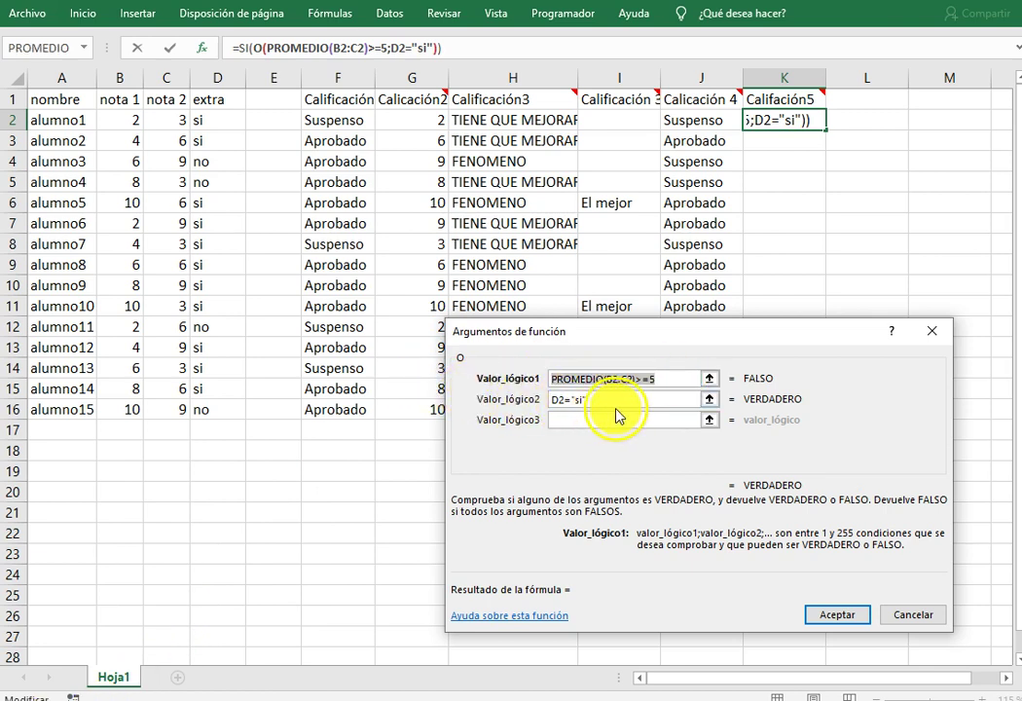
click(676, 380)
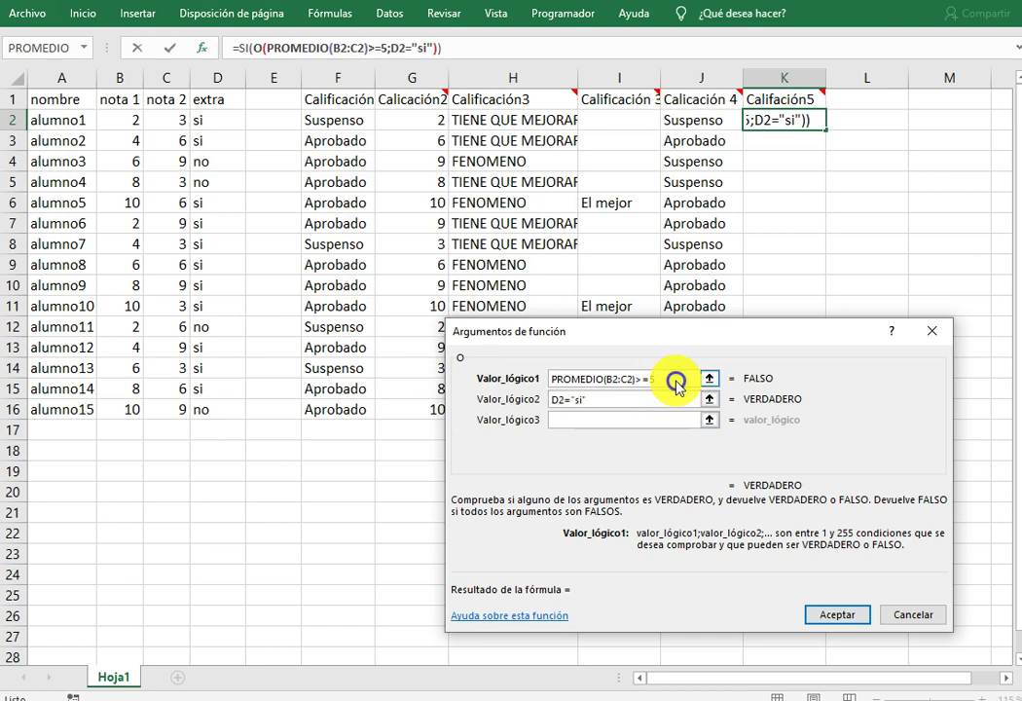
drag(676, 379, 598, 411)
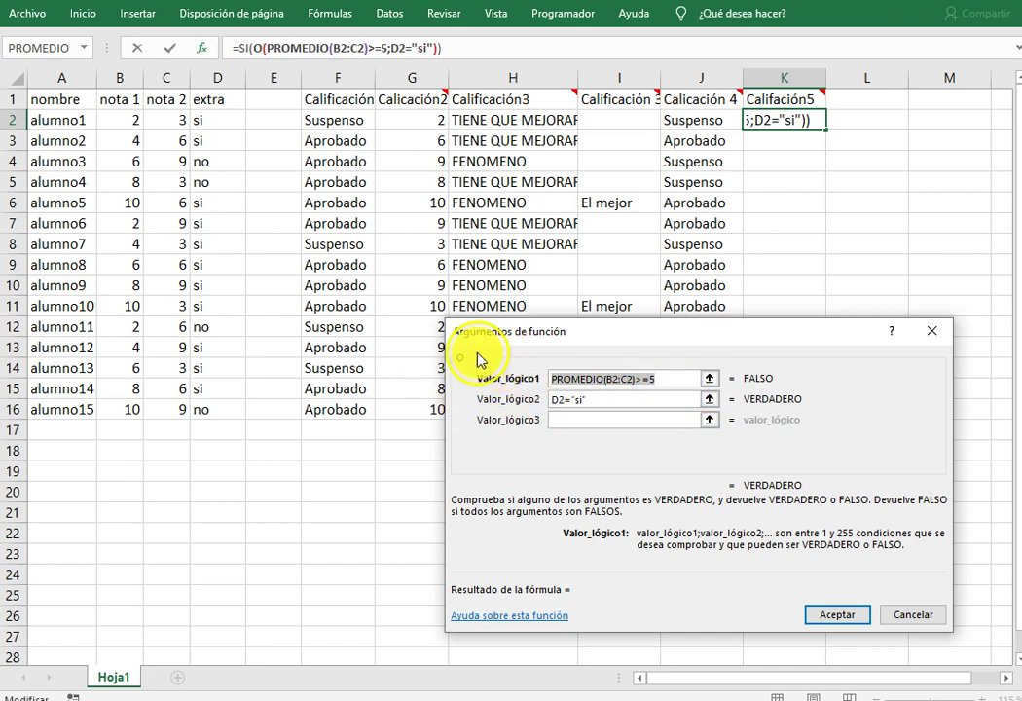
drag(616, 406, 513, 404)
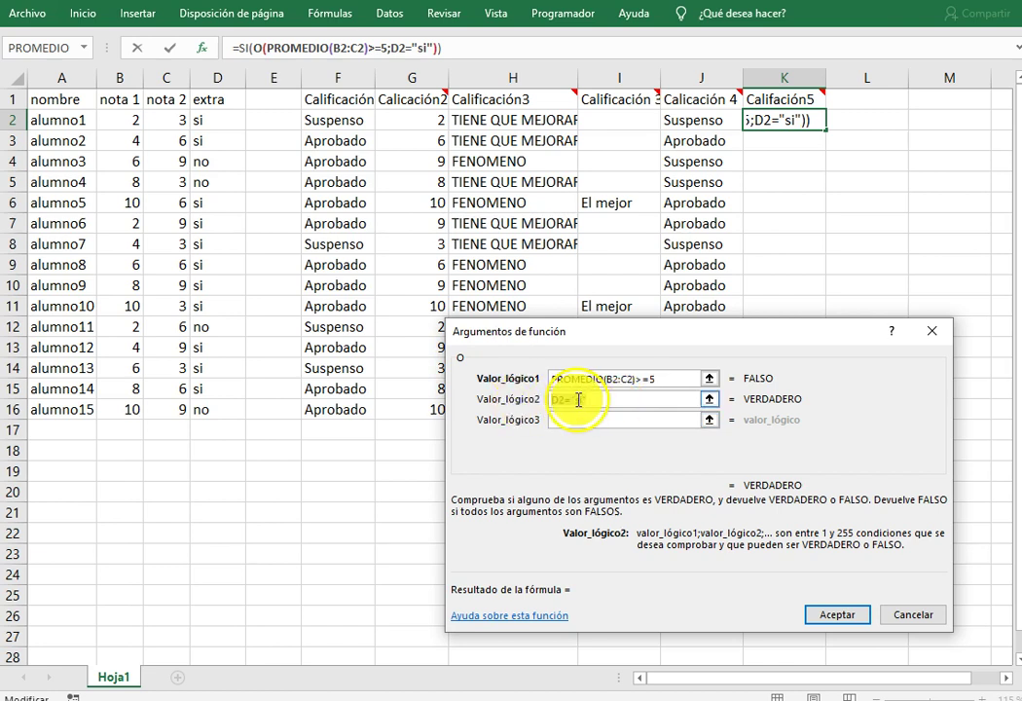
Give K2's SI the results "Aprobado" when true and "Suspenso" when false.
click(246, 47)
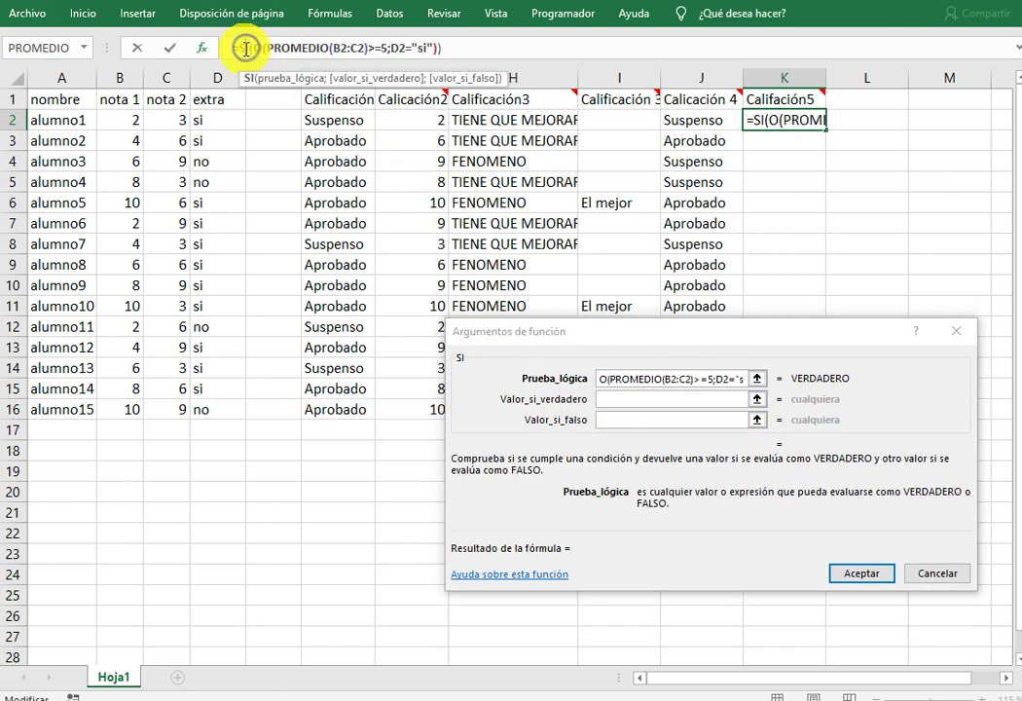
click(656, 402)
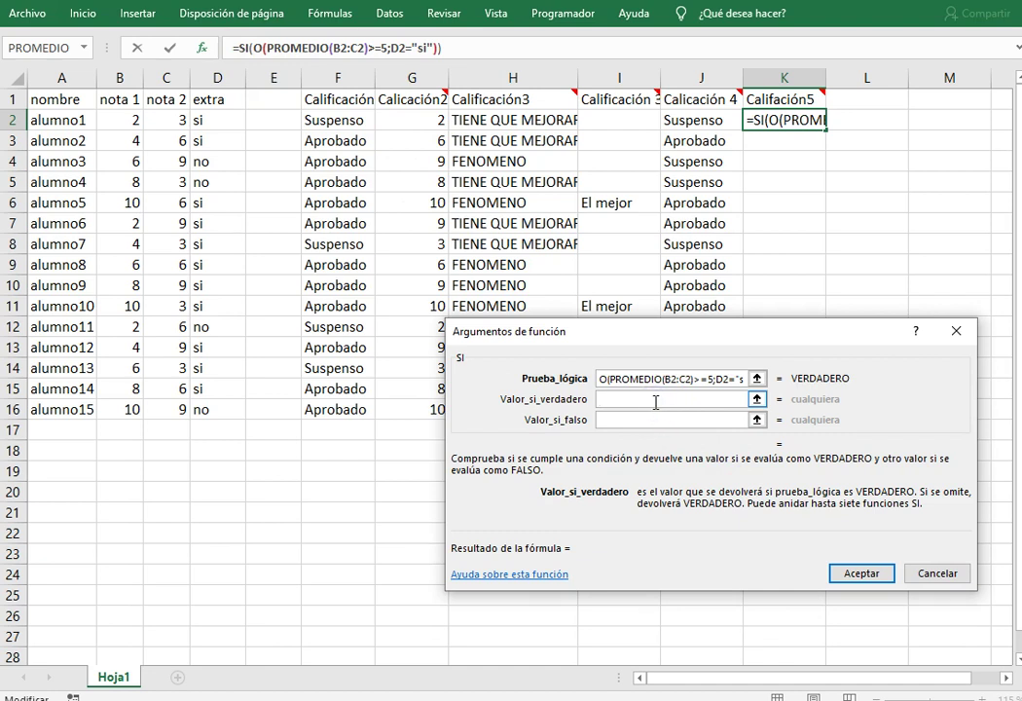
text(Ap)
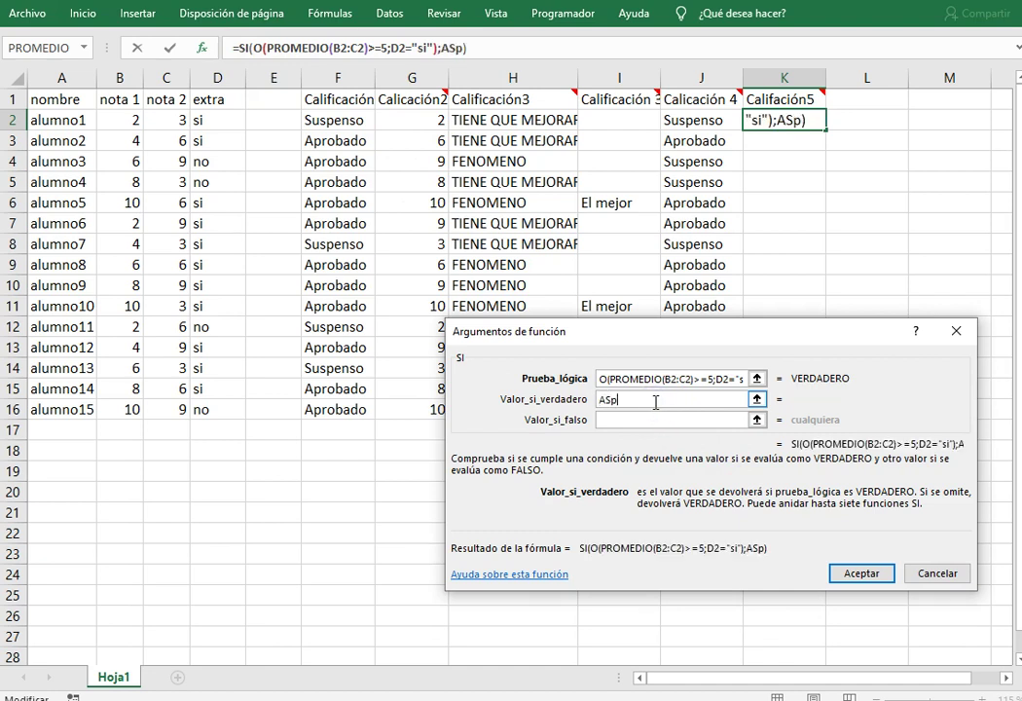
text(robado)
key(Tab)
text(Sustp)
key(BackSpace)
key(BackSpace)
text(penso)
key(shift+Tab)
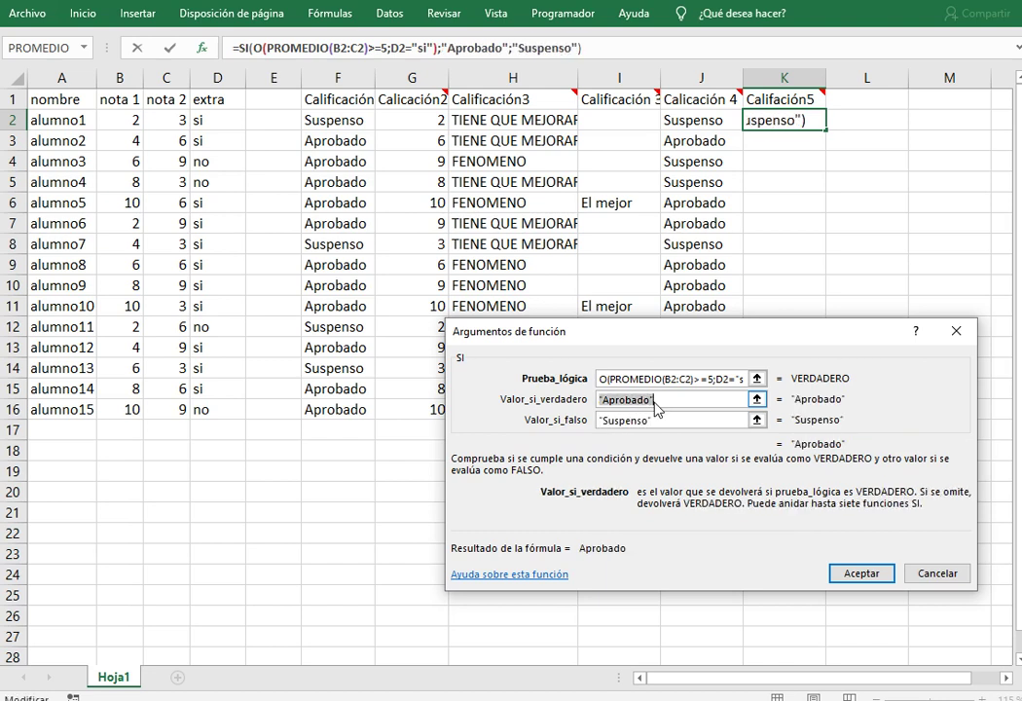
click(662, 420)
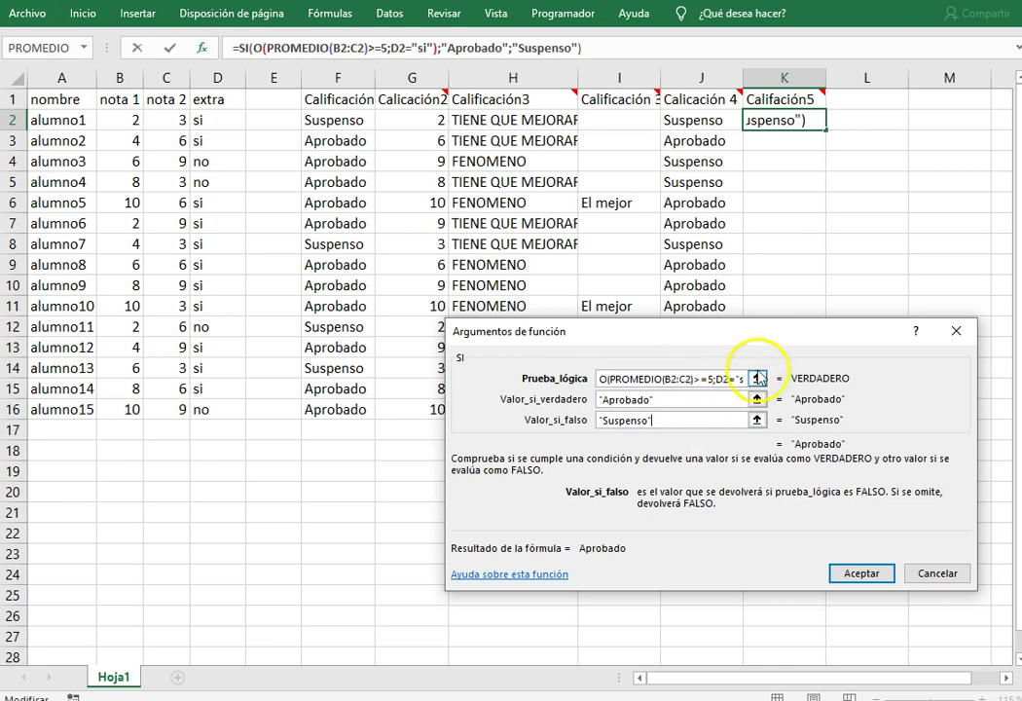
click(865, 577)
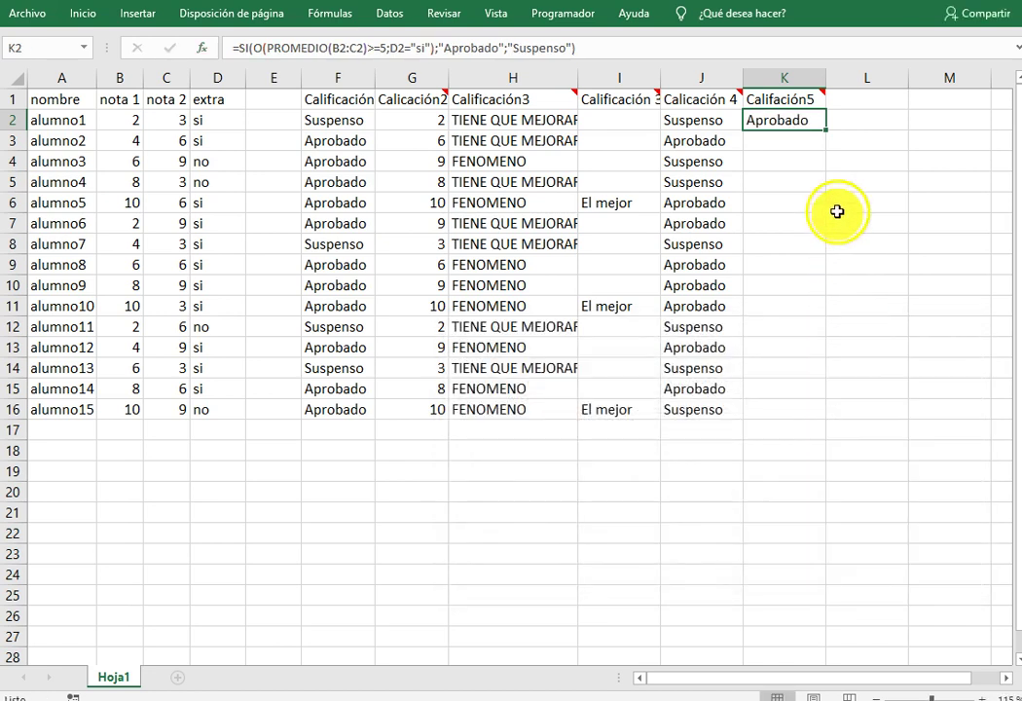
drag(826, 130, 837, 411)
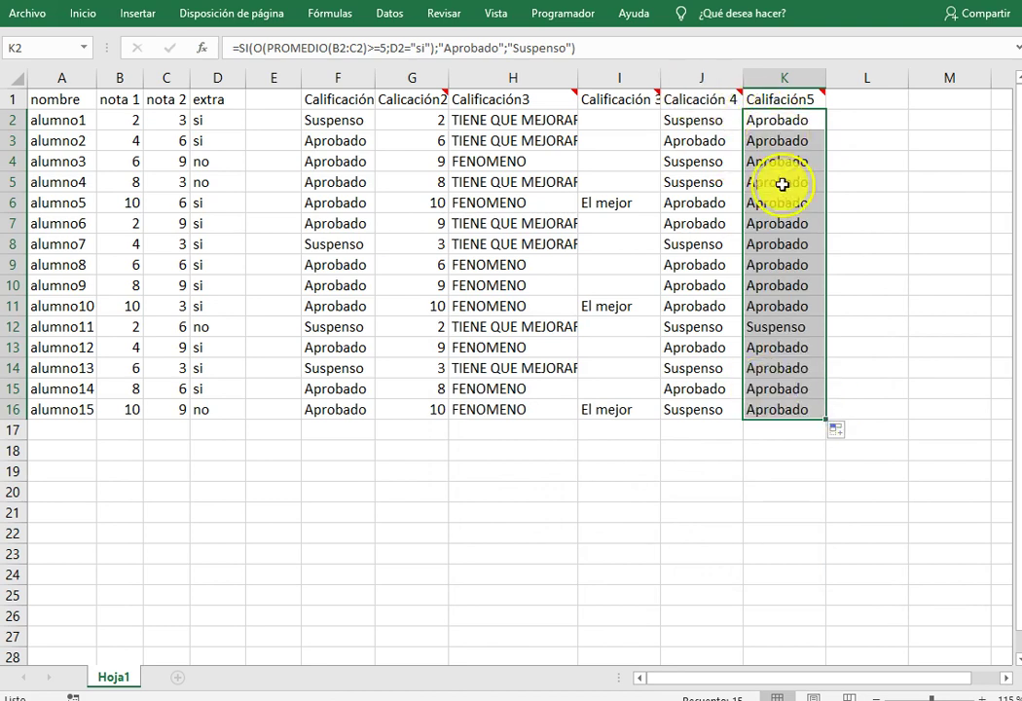
mouse_move(783, 327)
mouse_down()
mouse_move(21, 337)
mouse_move(7, 327)
mouse_up()
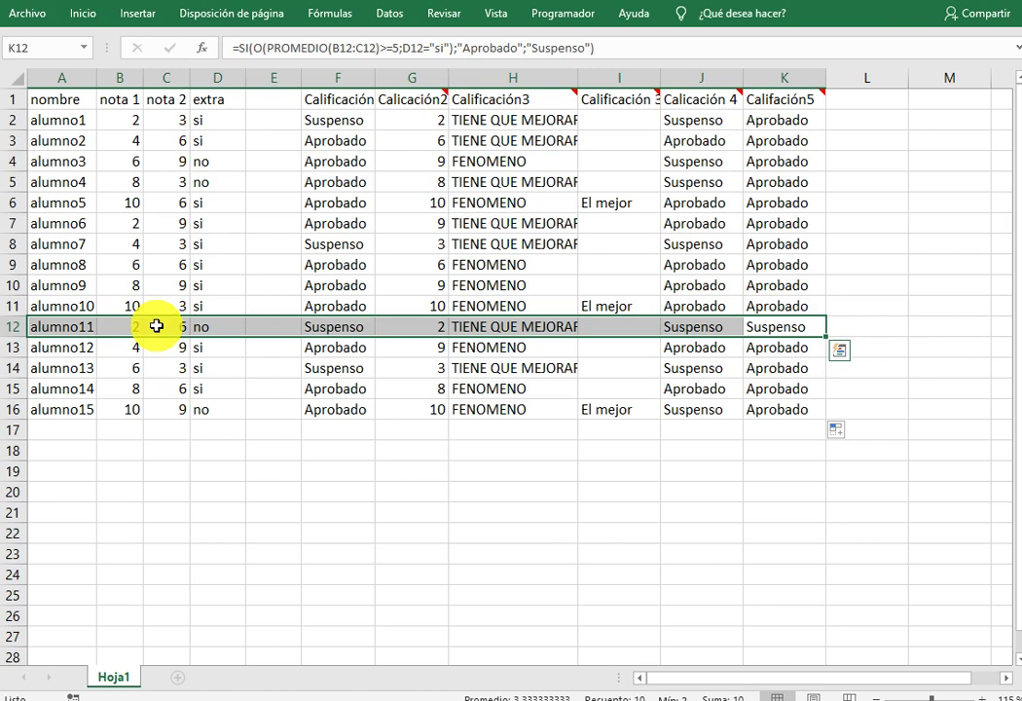
click(199, 327)
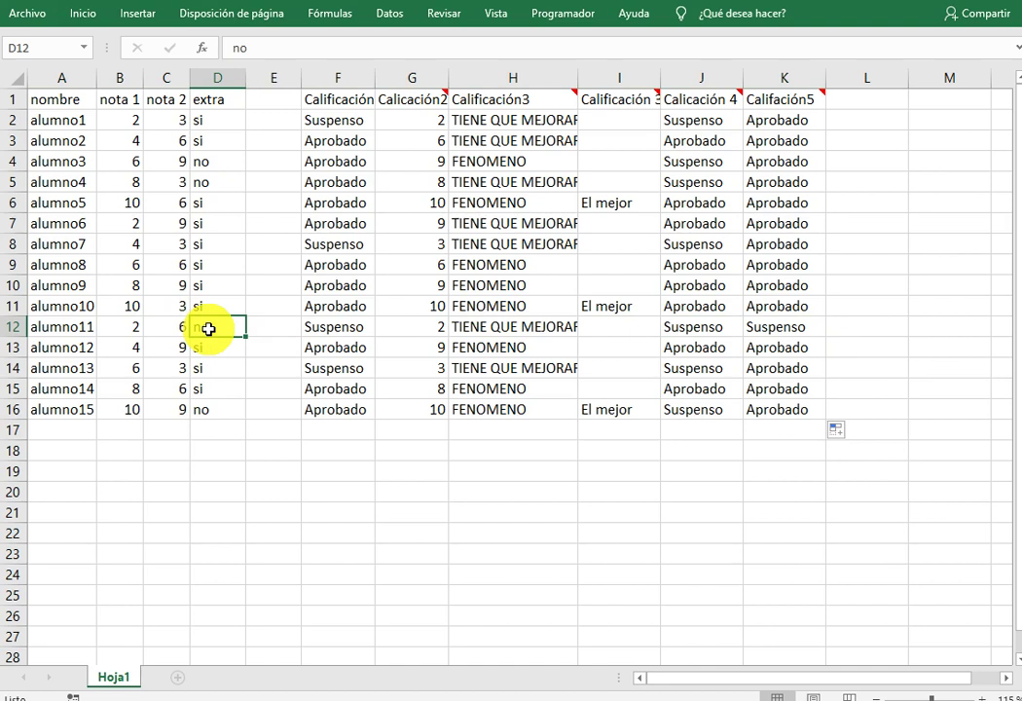
drag(112, 327, 234, 329)
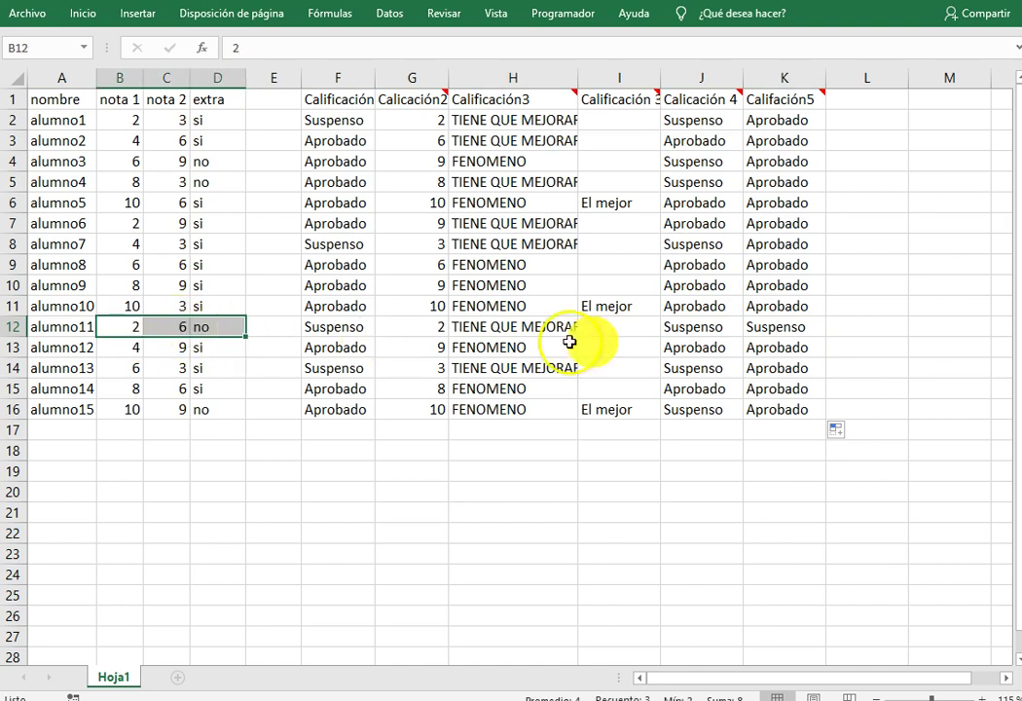
click(774, 328)
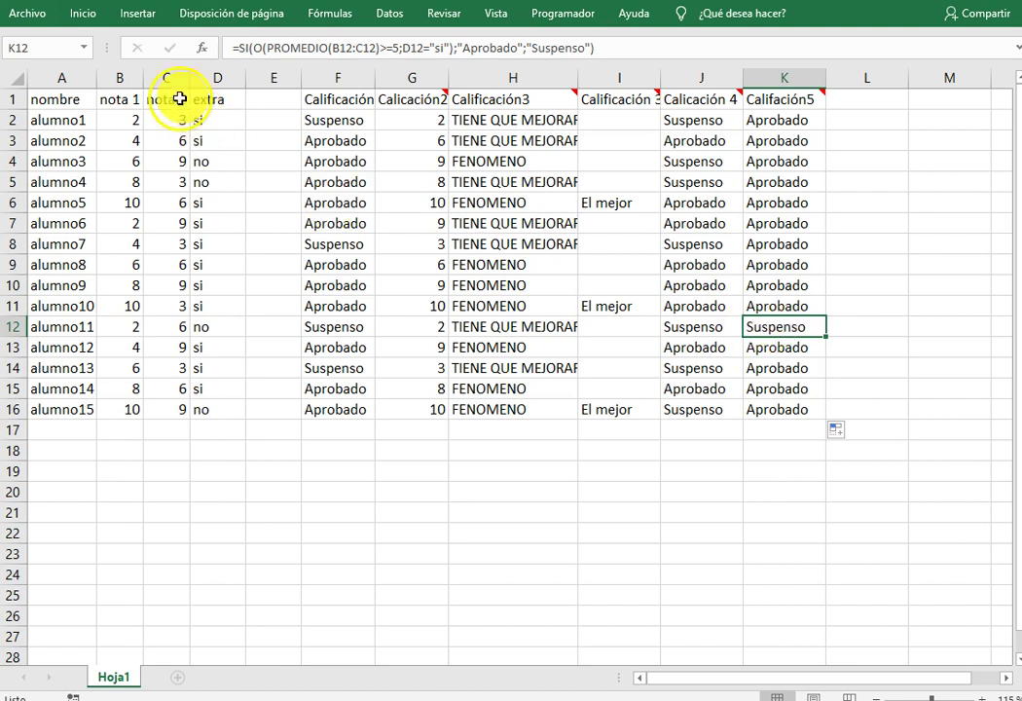
drag(124, 120, 175, 124)
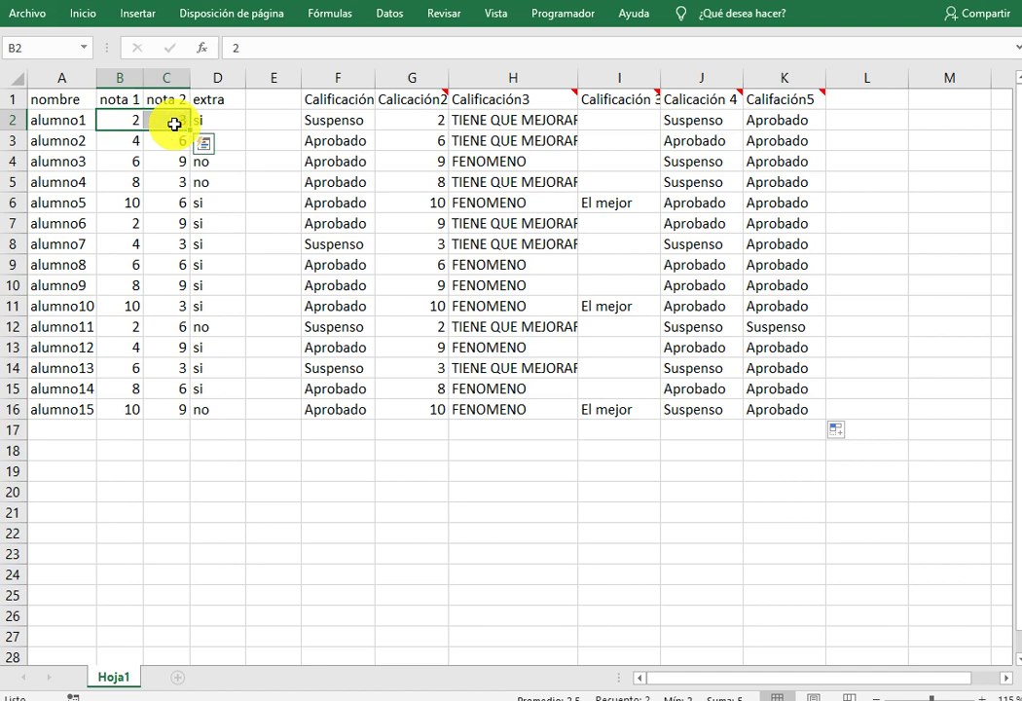
click(225, 116)
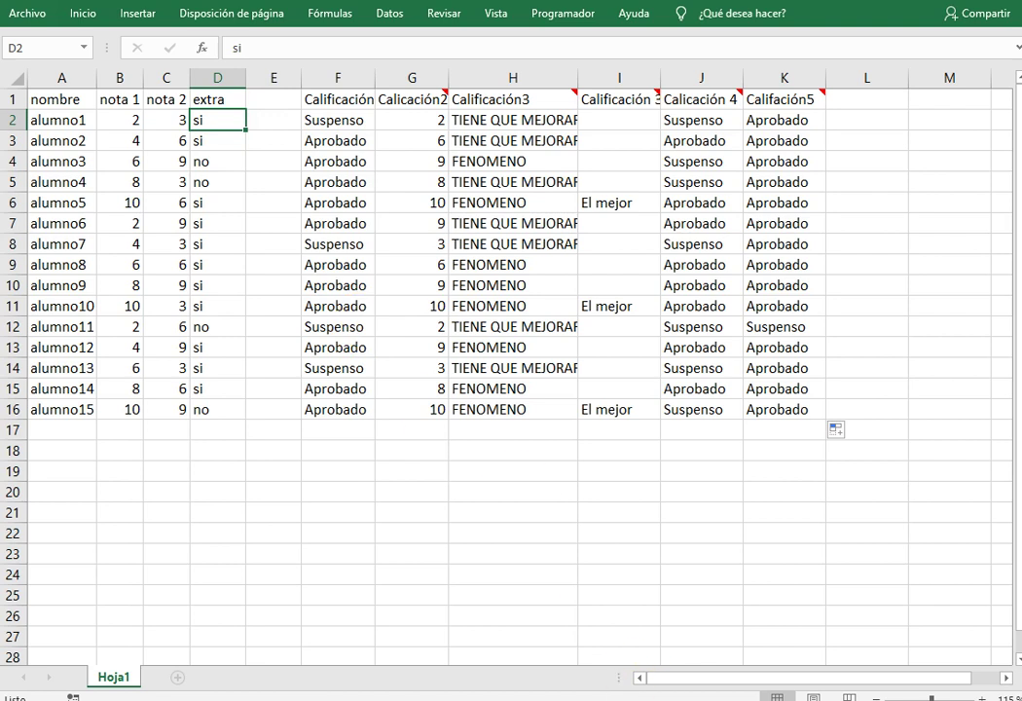
click(576, 654)
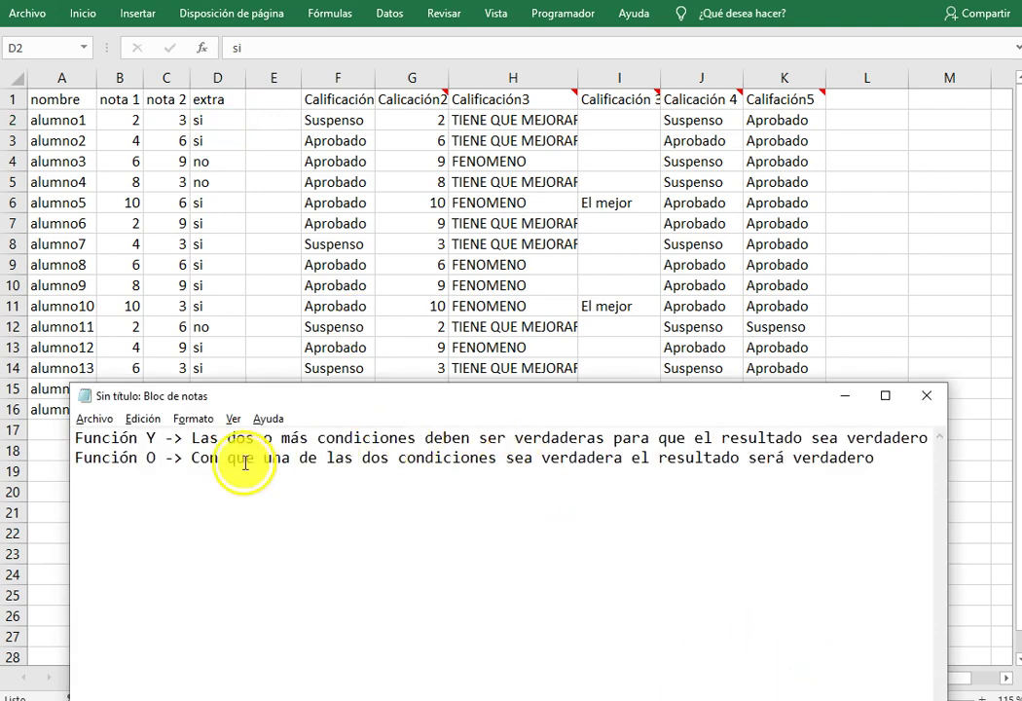
drag(184, 463, 885, 465)
click(889, 465)
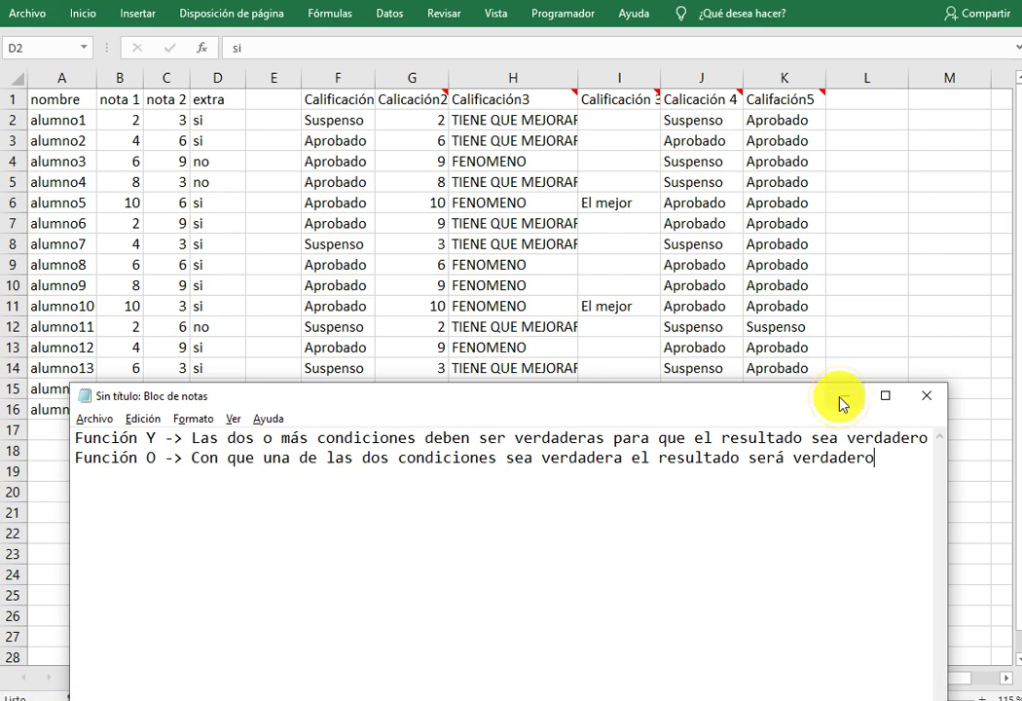
click(843, 397)
click(858, 92)
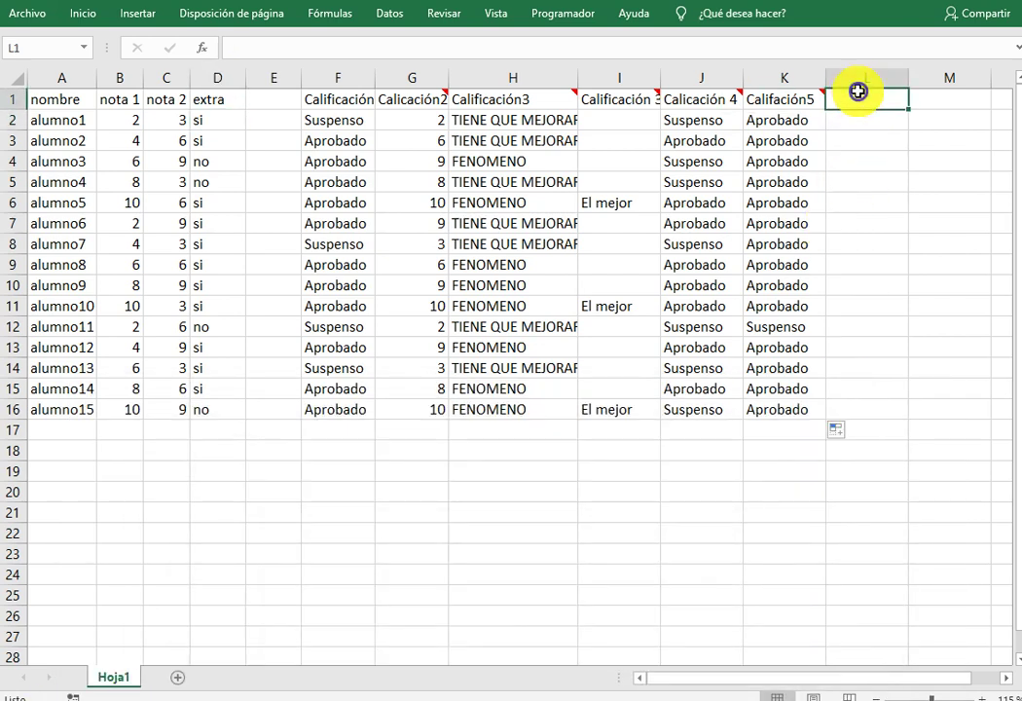
key(ctrl+c)
Enter the heading 'Calificación 6' in L1.
key(Escape)
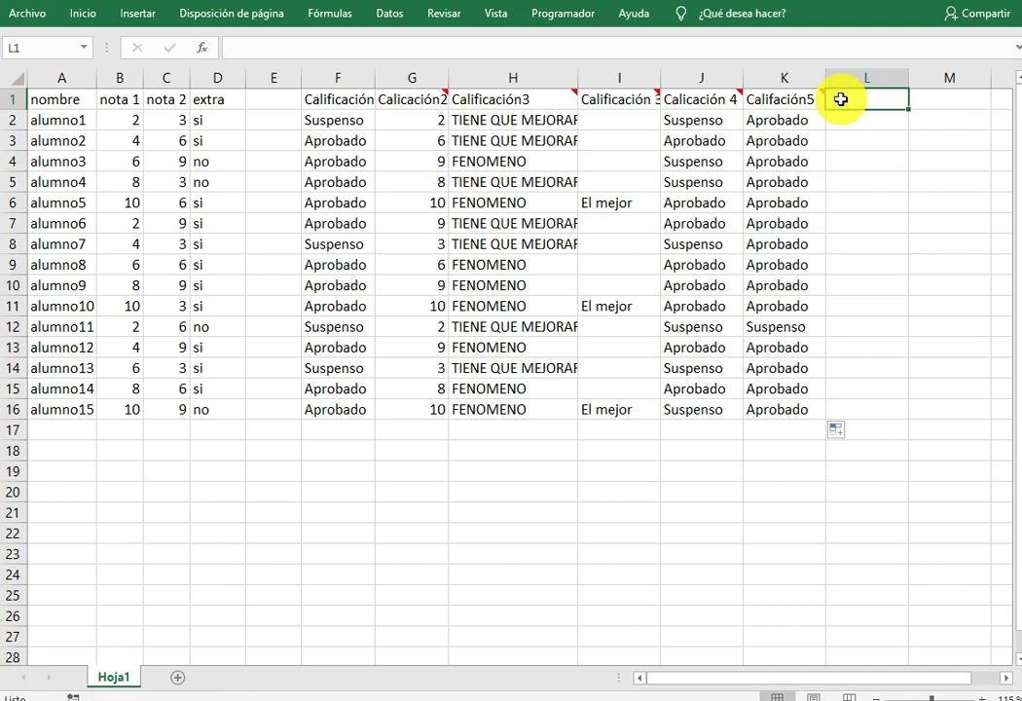
text(Calf)
key(BackSpace)
key(BackSpace)
key(BackSpace)
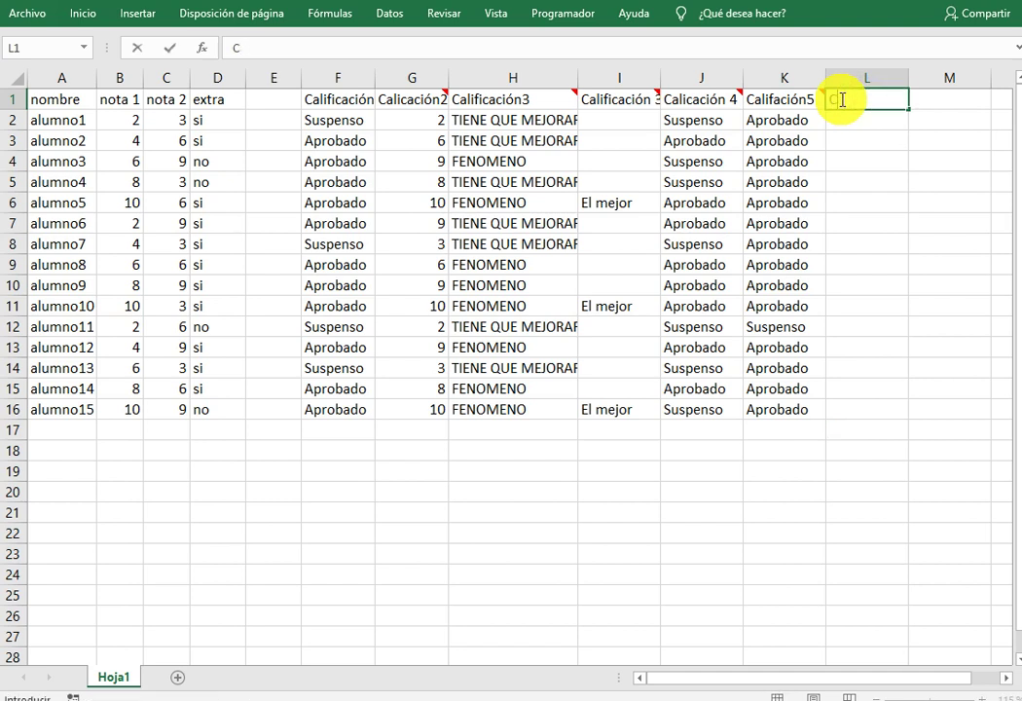
text(alificación 6)
key(Return)
Head column E 'familiar' and fill E2:E16 with si, with no for rows 7–9.
key(Up)
key(Left)
key(Left)
key(Left)
key(Left)
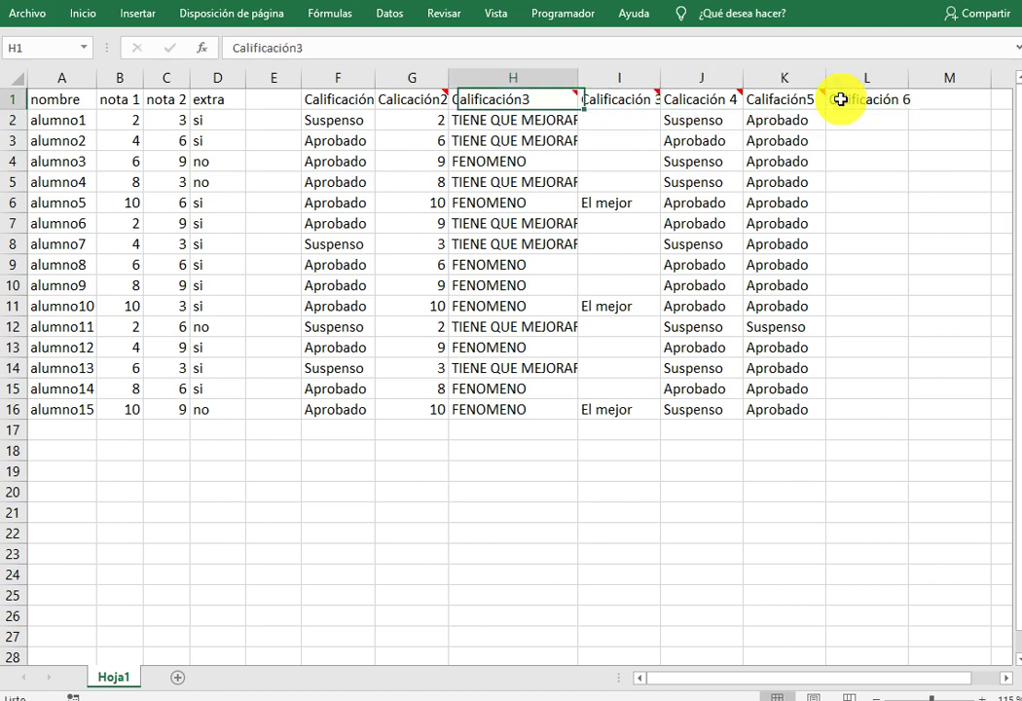
key(Left)
key(Left)
key(Left)
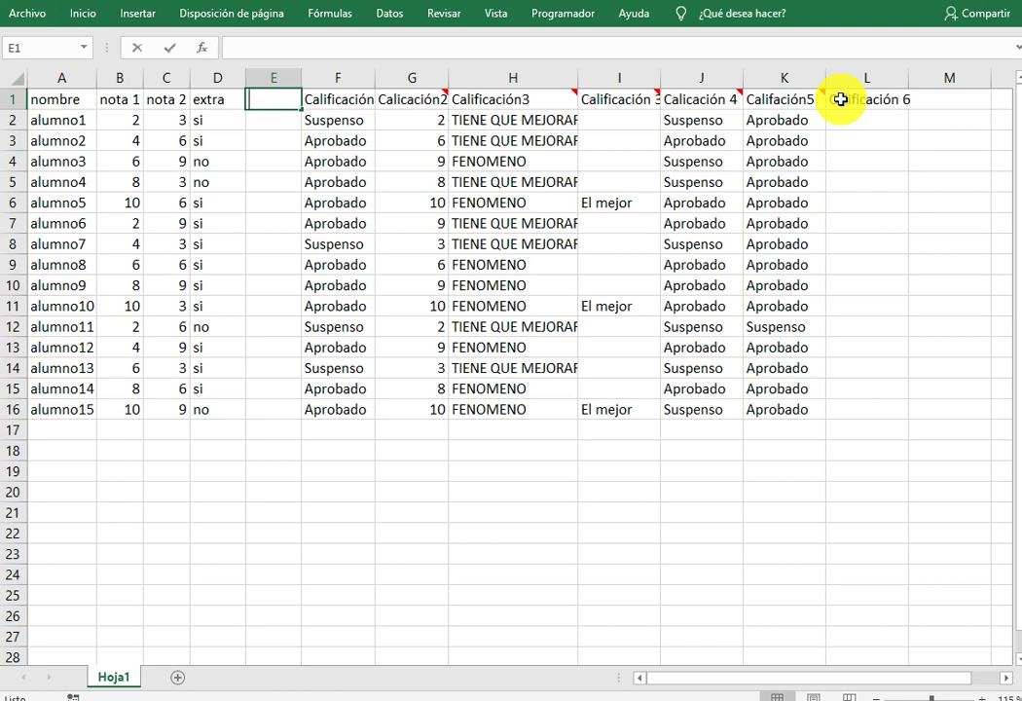
text(familiar)
key(Return)
text(si)
key(Return)
text(si)
key(Return)
text(si)
key(Return)
text(si)
key(Return)
text(si)
key(Return)
text(no)
key(Return)
text(no)
key(Return)
text(no)
key(Return)
text(si)
key(Return)
text(si)
key(Return)
text(si)
key(Return)
text(si)
key(Return)
text(si)
key(Return)
text(si)
key(Return)
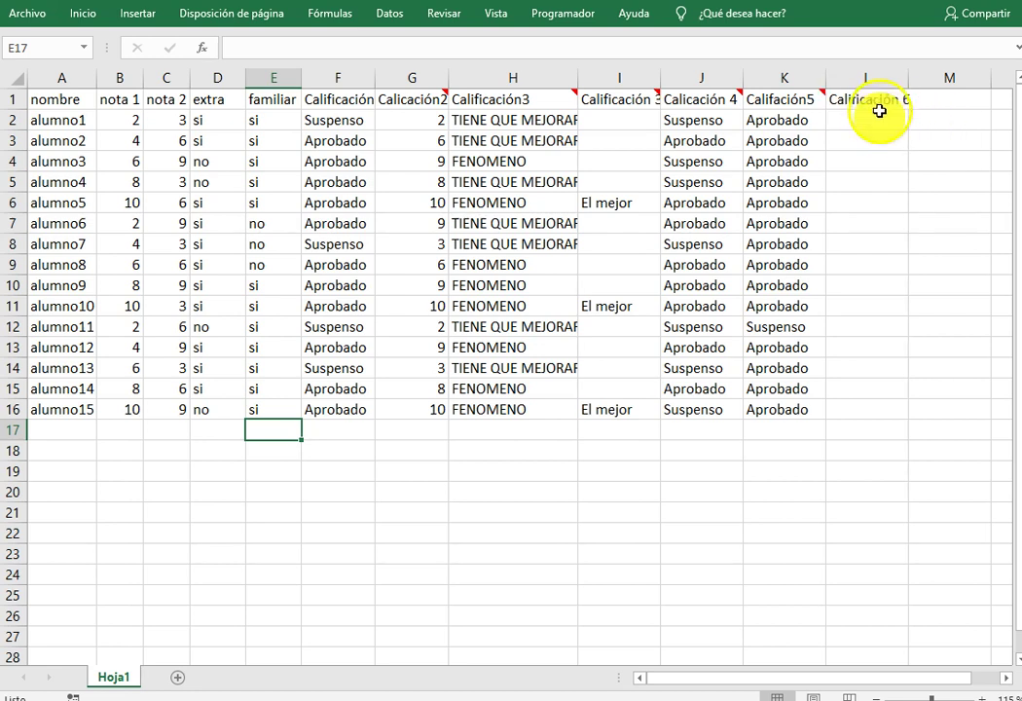
Add a comment to L1 reading 'Aprobado, si es familia o a entregado el jamón'.
right_click(877, 104)
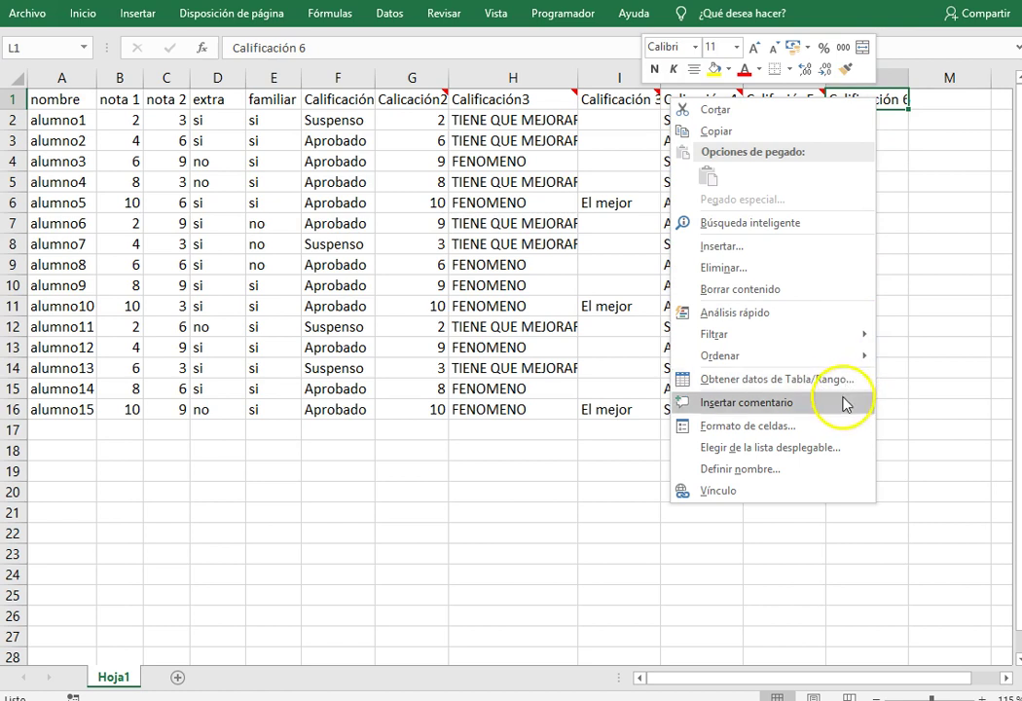
click(845, 402)
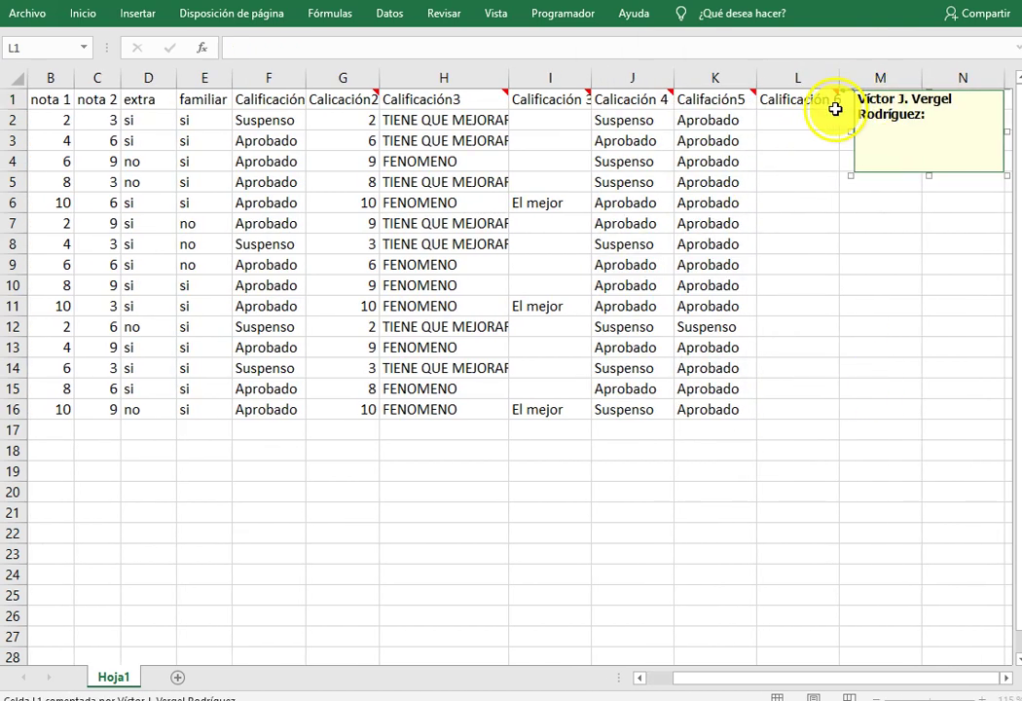
text(Aprobado)
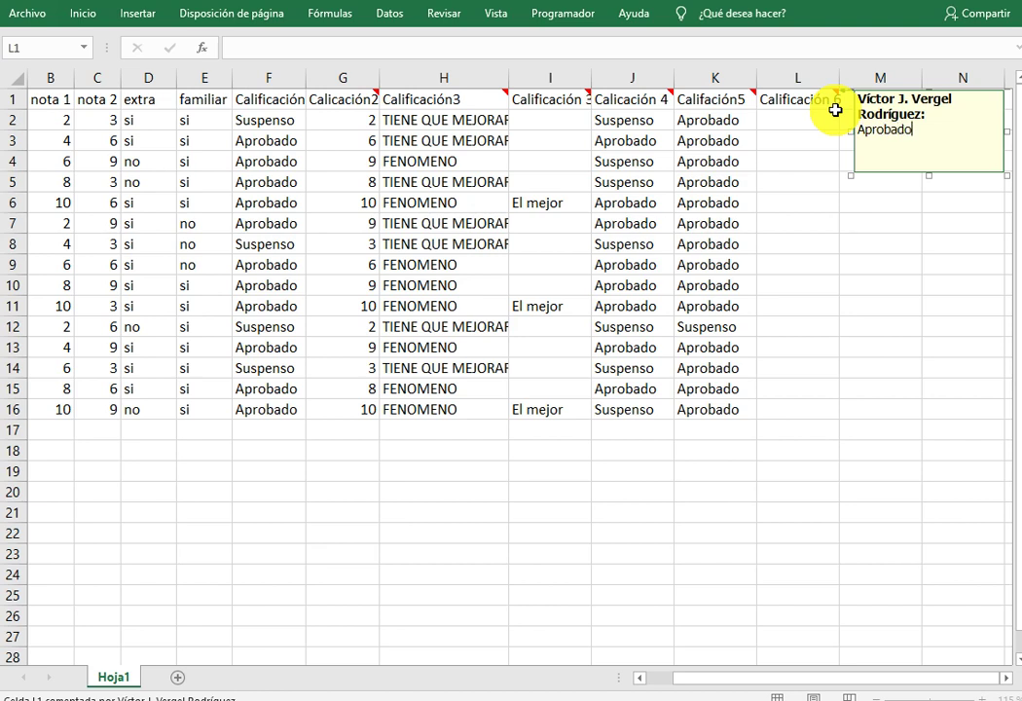
text(, si familiar)
key(BackSpace)
key(BackSpace)
key(BackSpace)
key(BackSpace)
key(BackSpace)
key(BackSpace)
key(BackSpace)
text(es familia o )
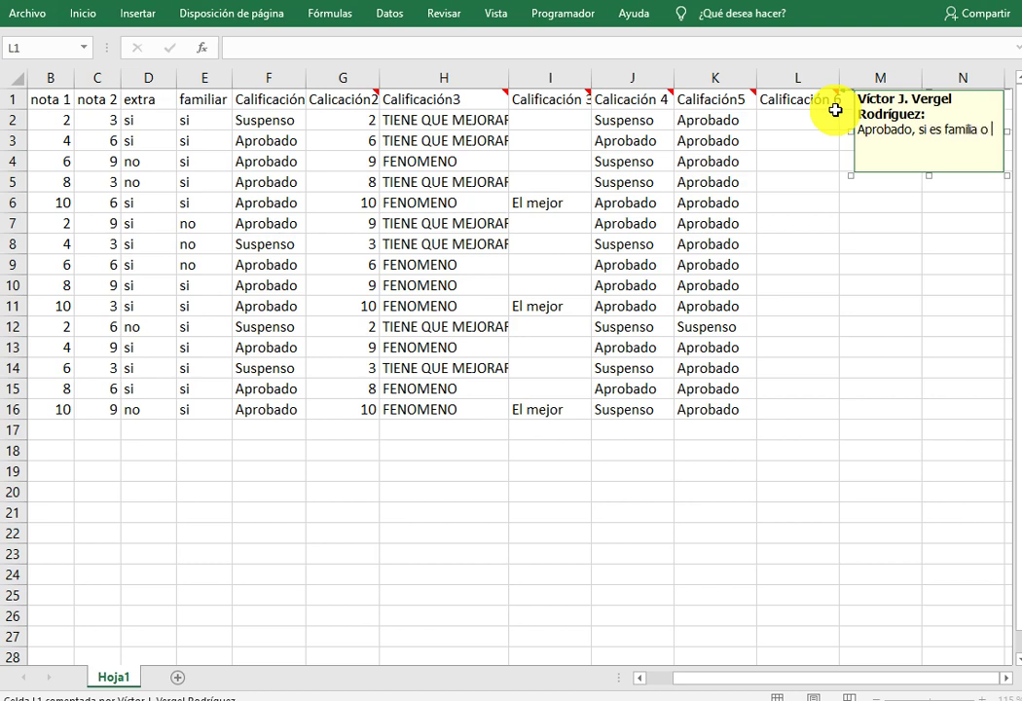
text(a entregado el ja)
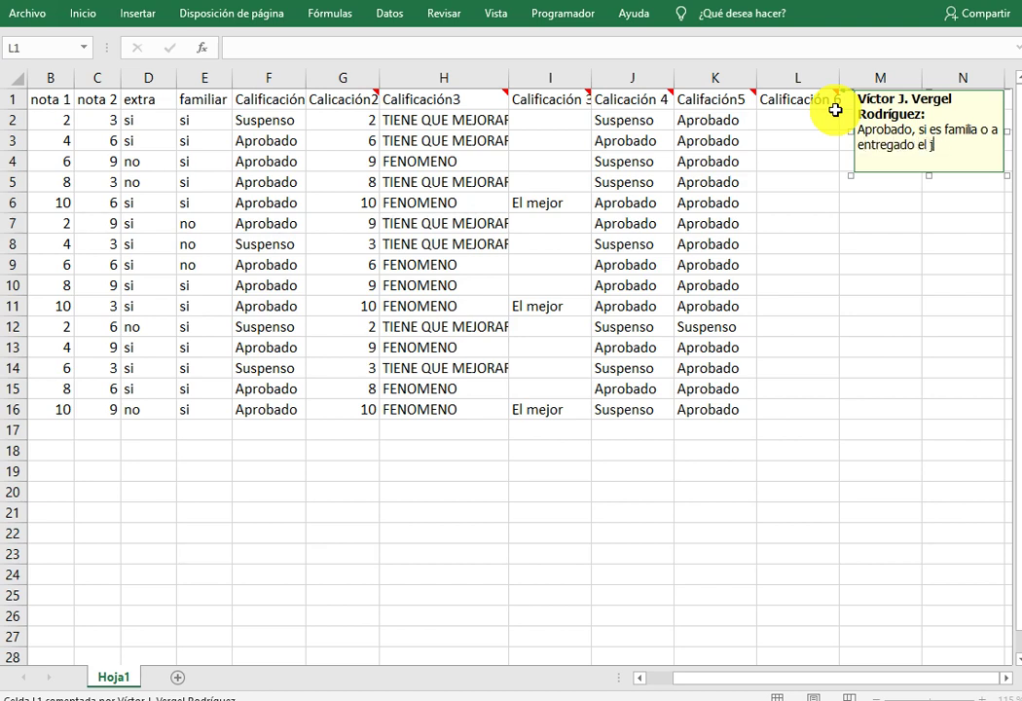
text(món.)
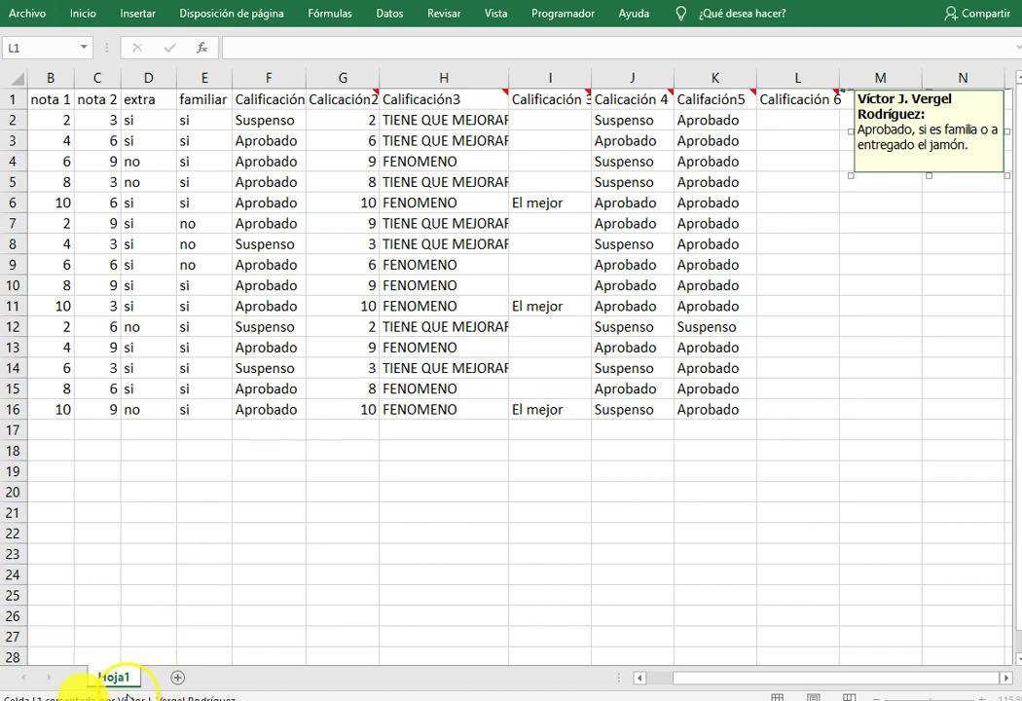
key(shift+F2)
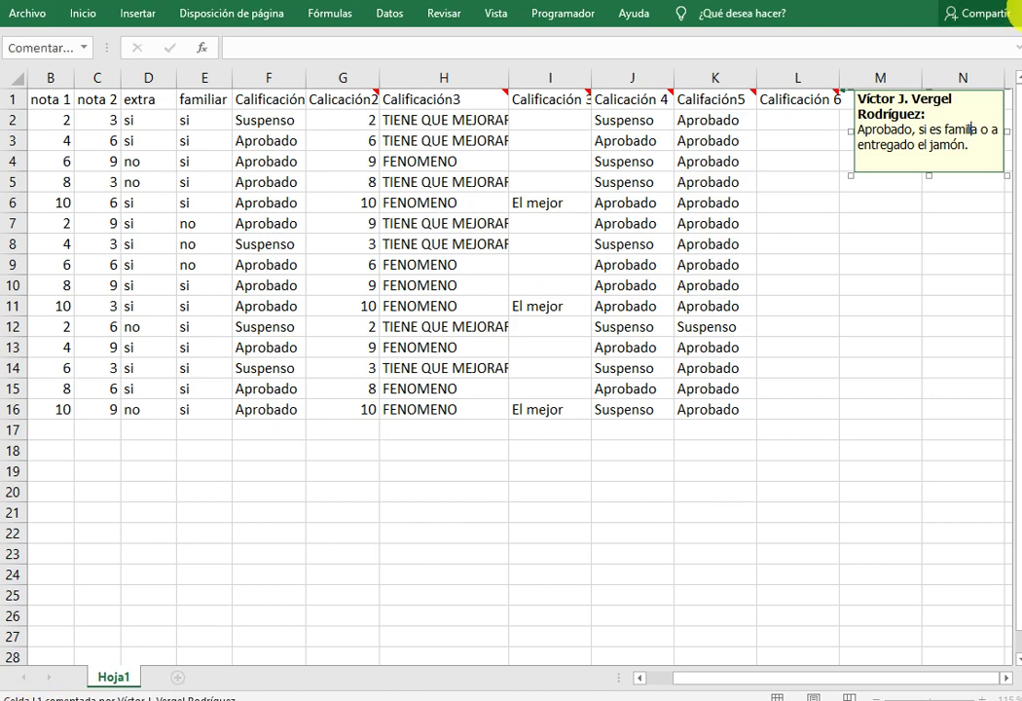
Correct 'a entregado' to 'ha entregado' in the L1 comment.
text(h)
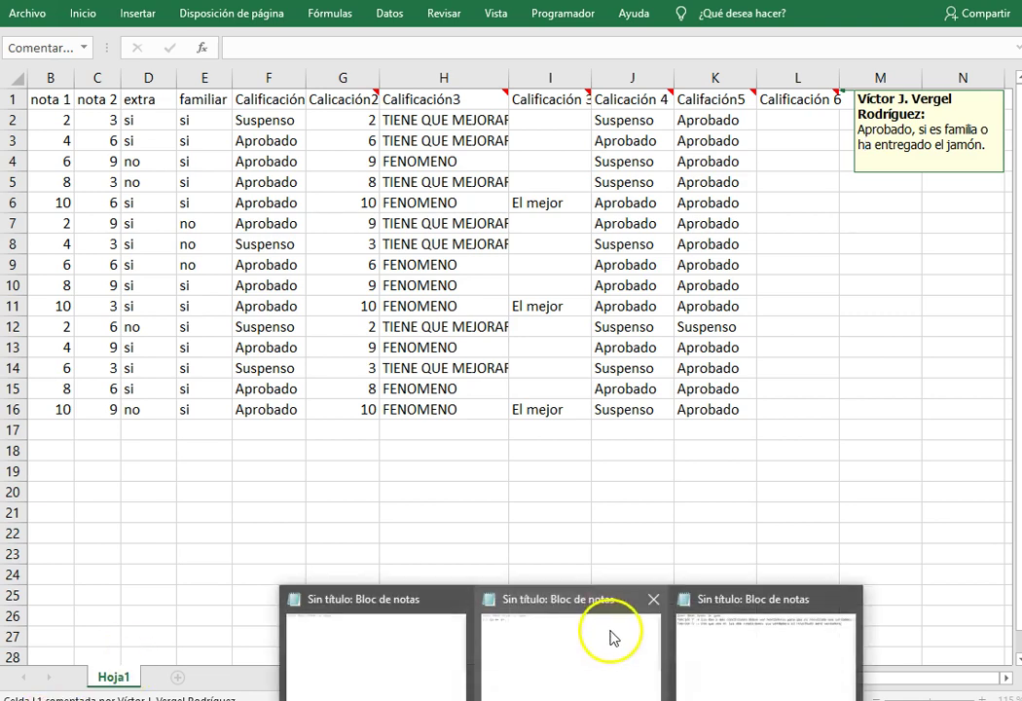
click(614, 638)
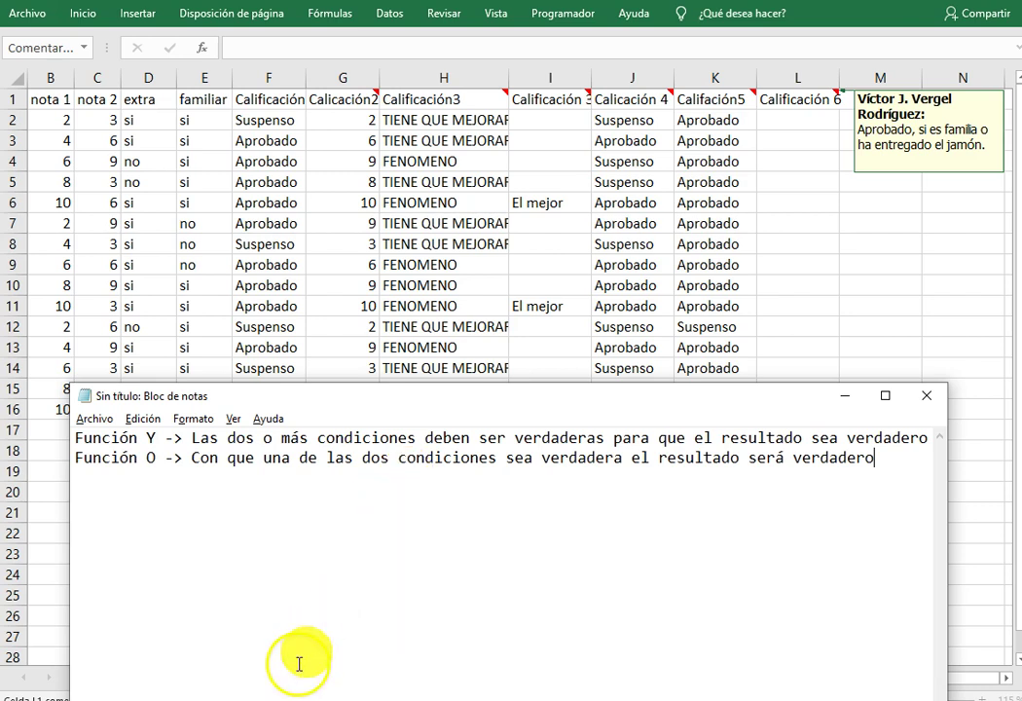
click(273, 694)
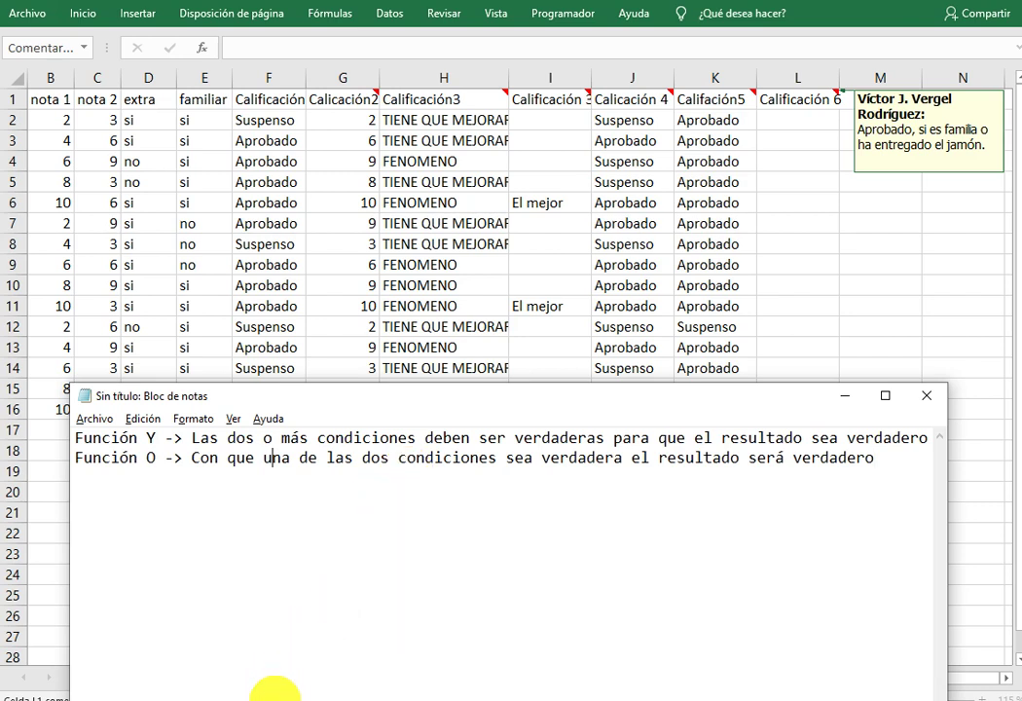
drag(487, 396, 470, 453)
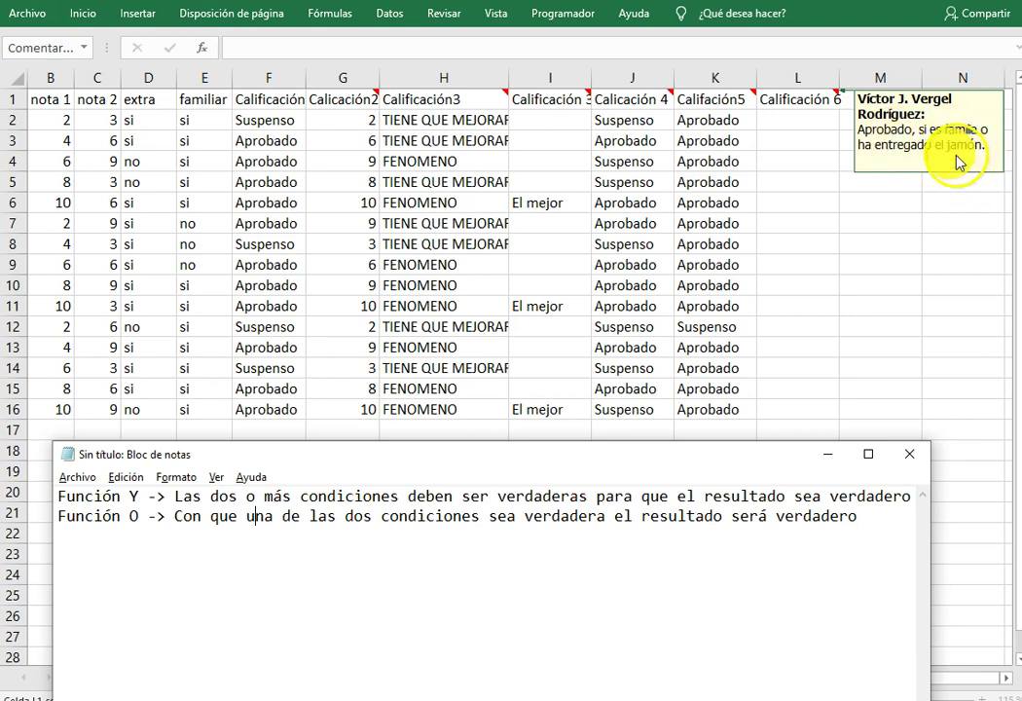
click(810, 114)
click(803, 125)
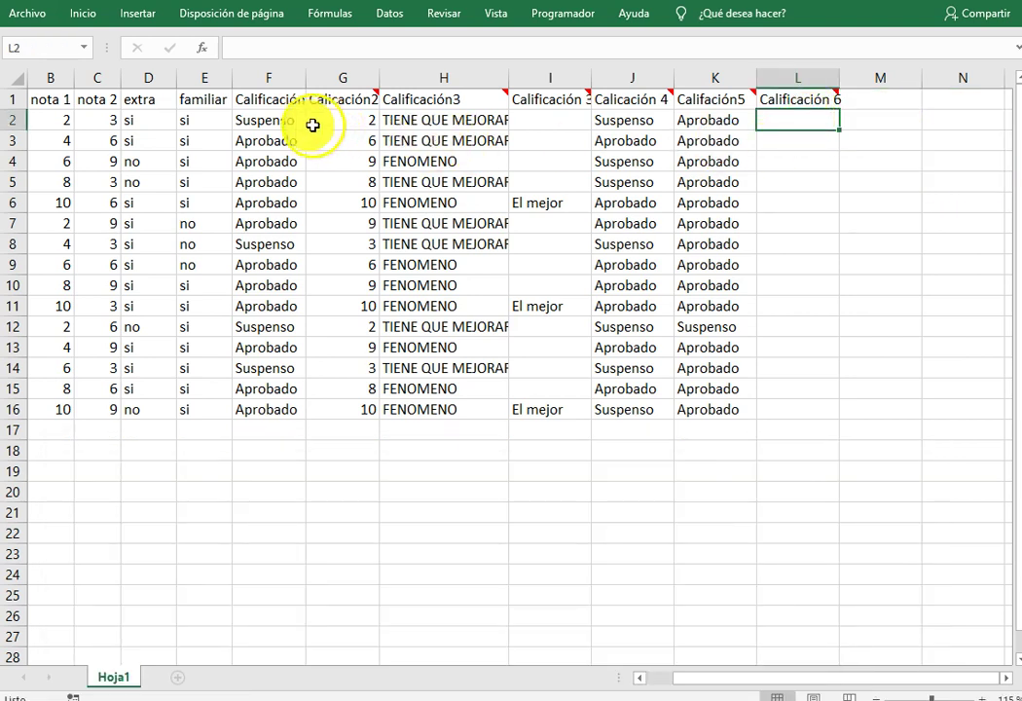
Insert the SI function into L2 from the Insert Function list.
click(202, 48)
click(556, 448)
key(s)
scroll(597, 489, down, 2)
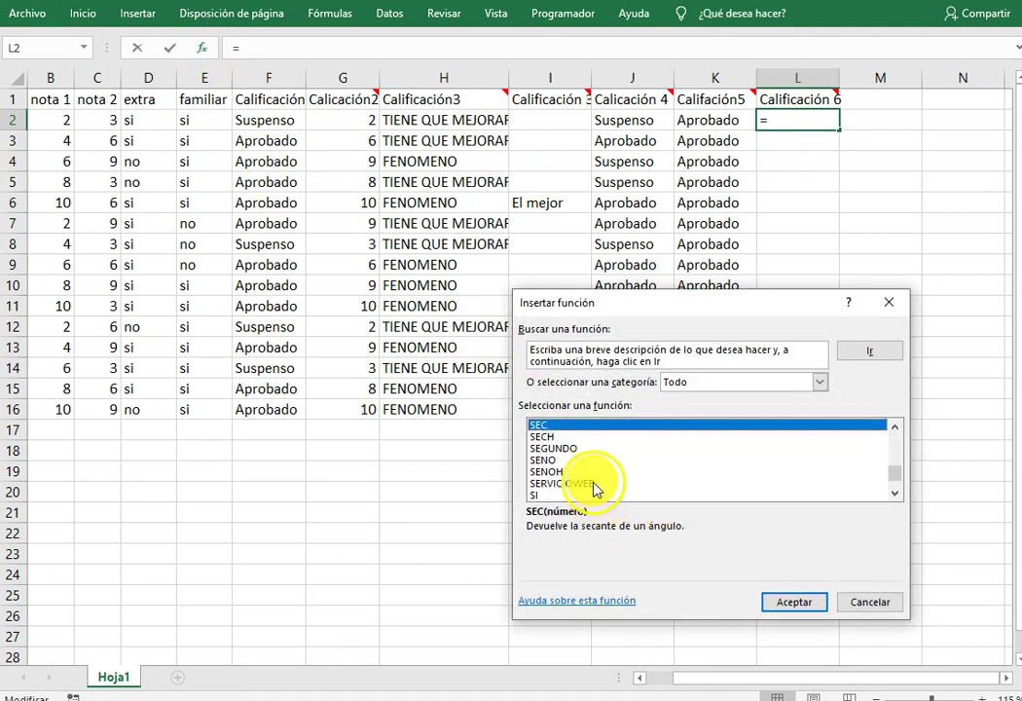
double_click(584, 495)
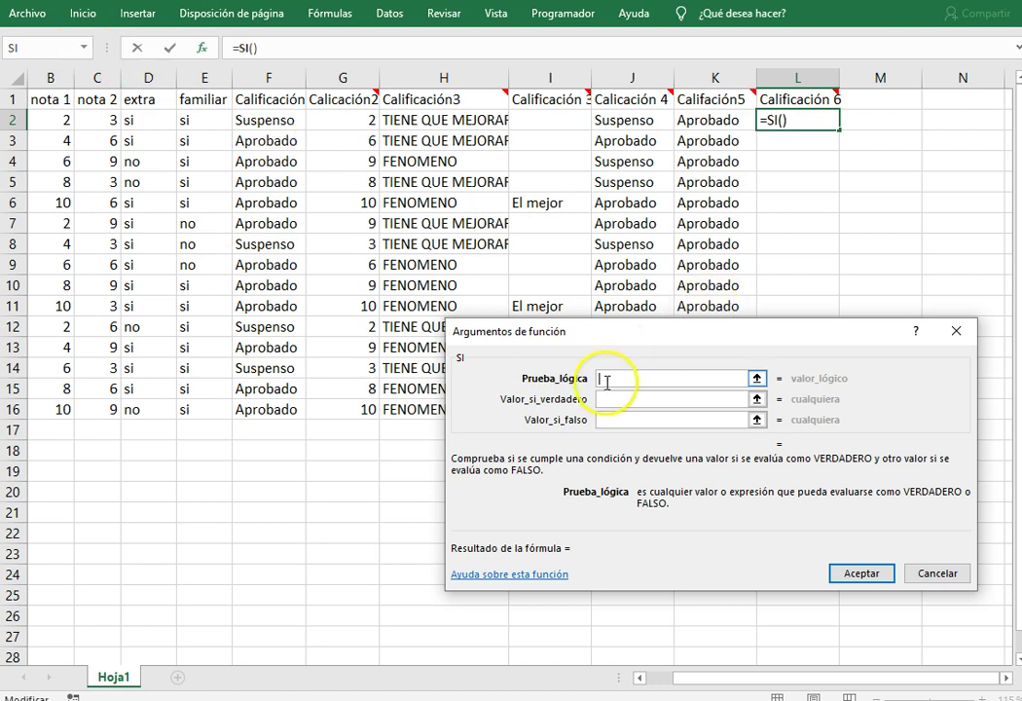
Nest O(D2="si";E2="si") as the logical test of L2's SI.
click(84, 46)
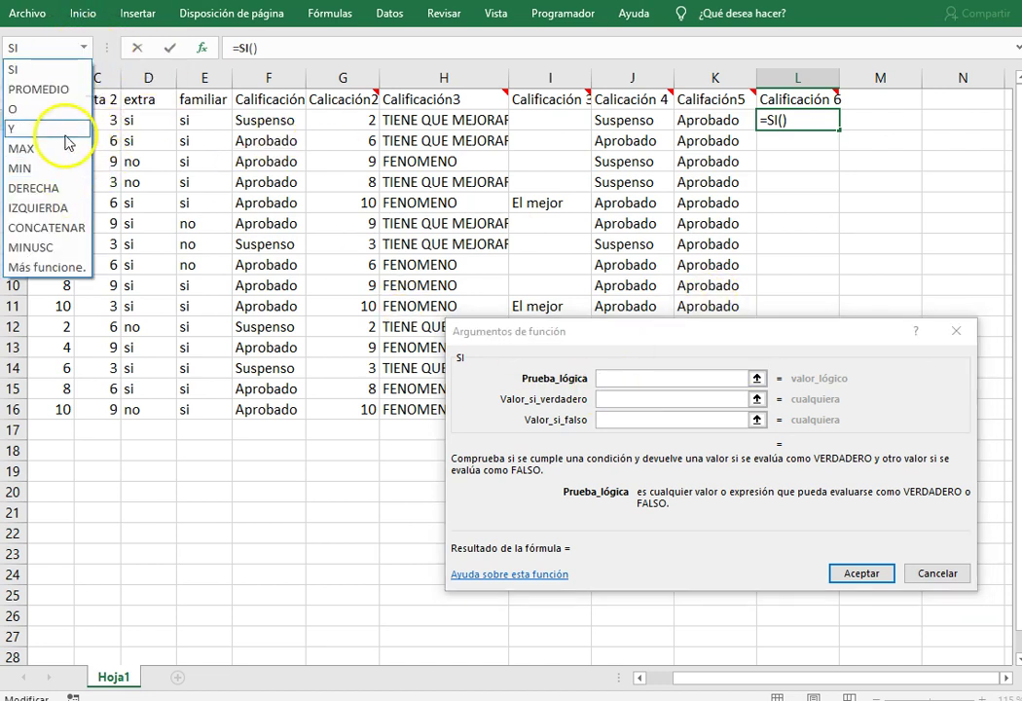
click(69, 108)
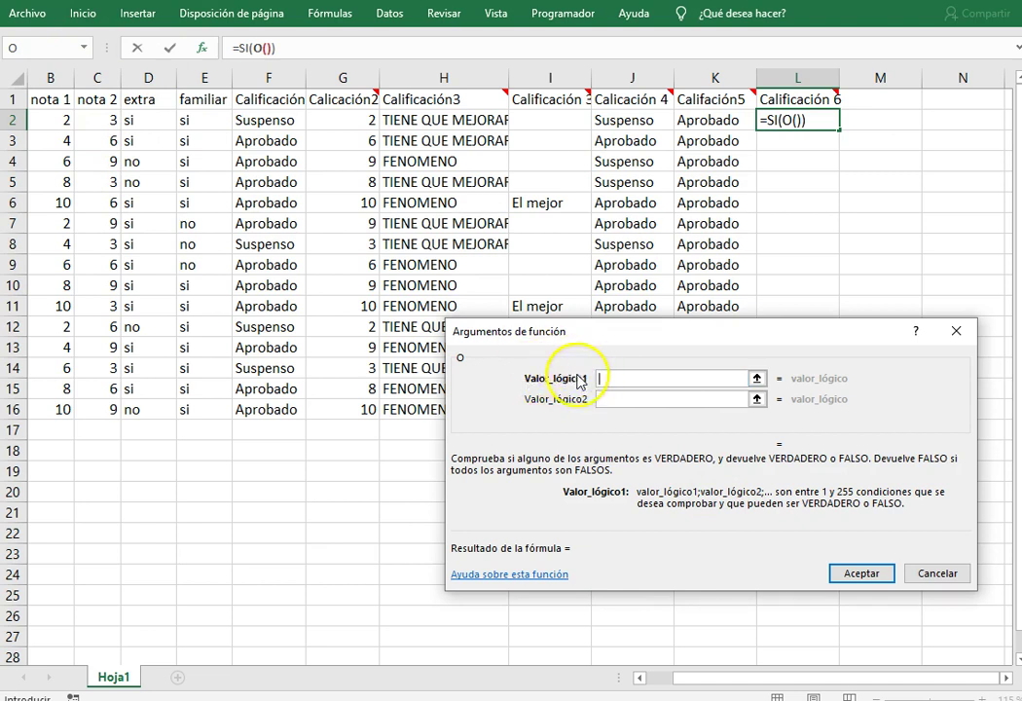
click(606, 377)
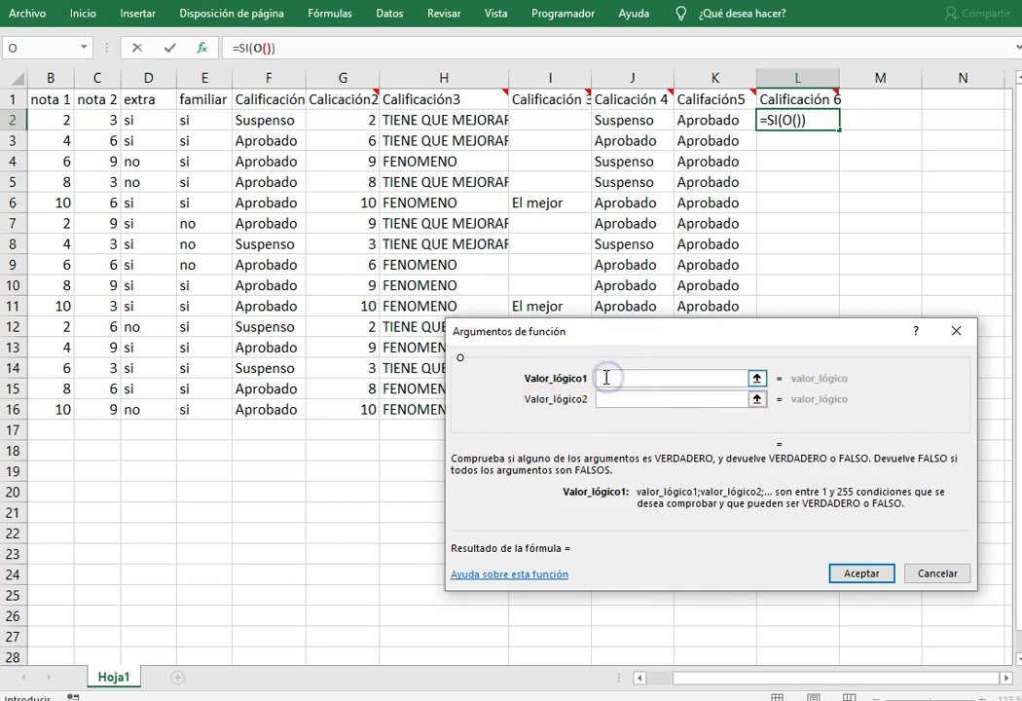
click(315, 149)
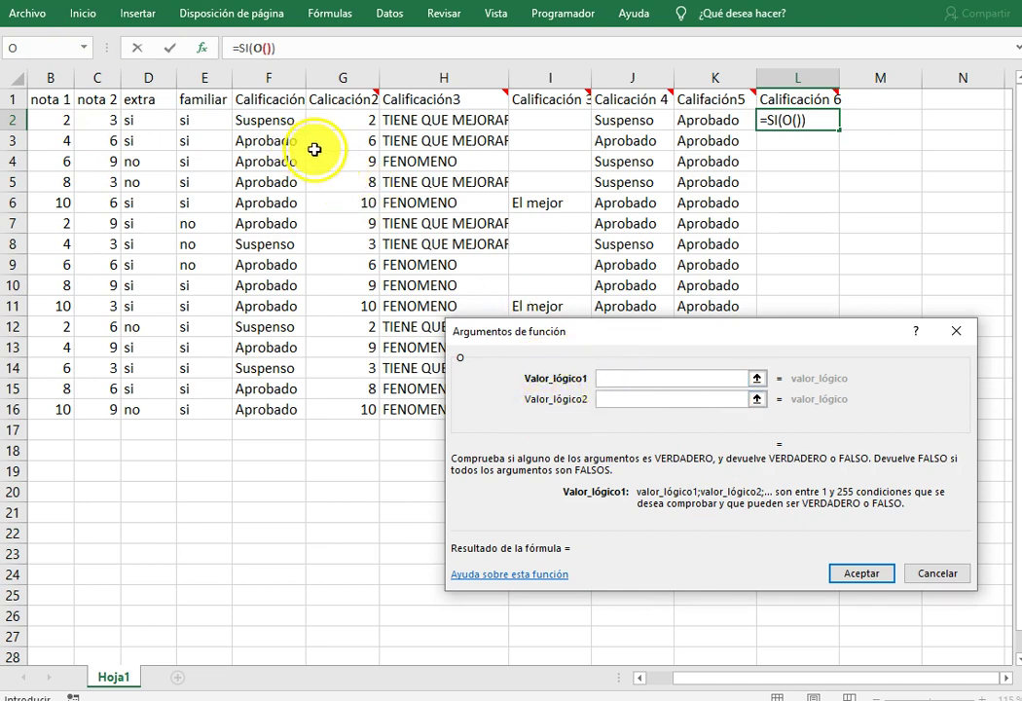
click(148, 120)
click(660, 383)
text(=")
text(si")
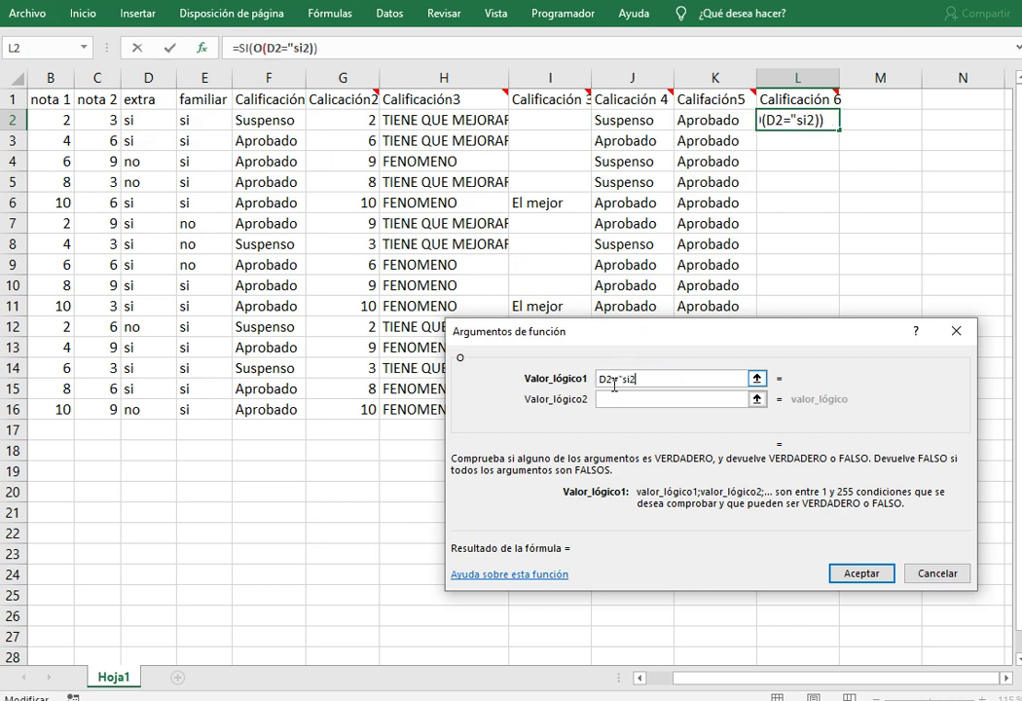
click(617, 399)
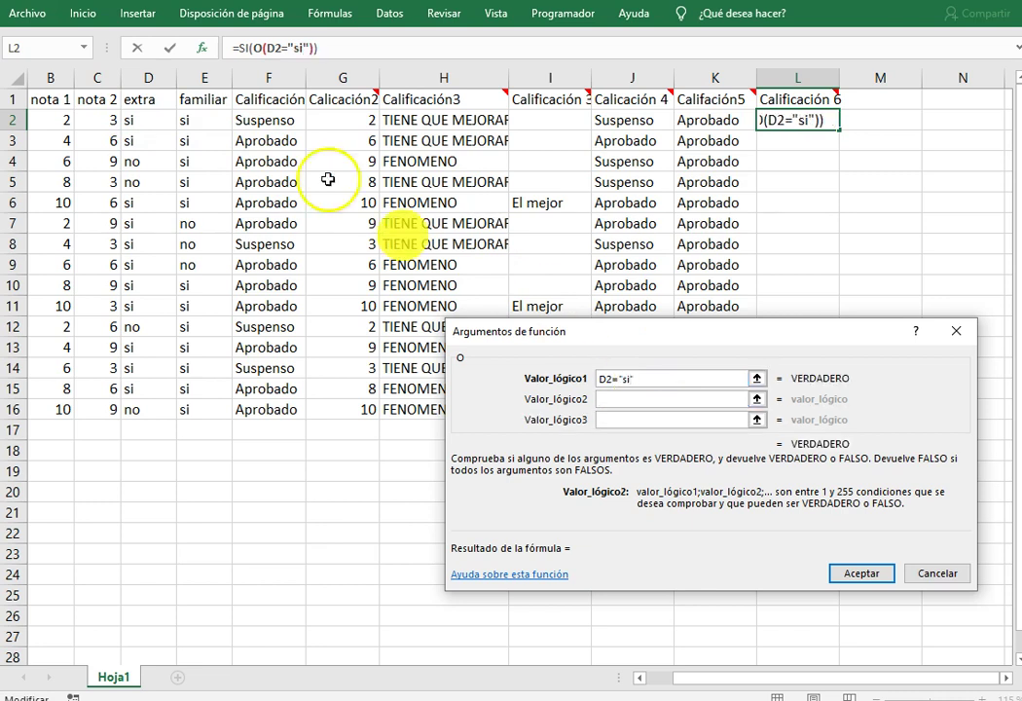
click(203, 119)
text(="si")
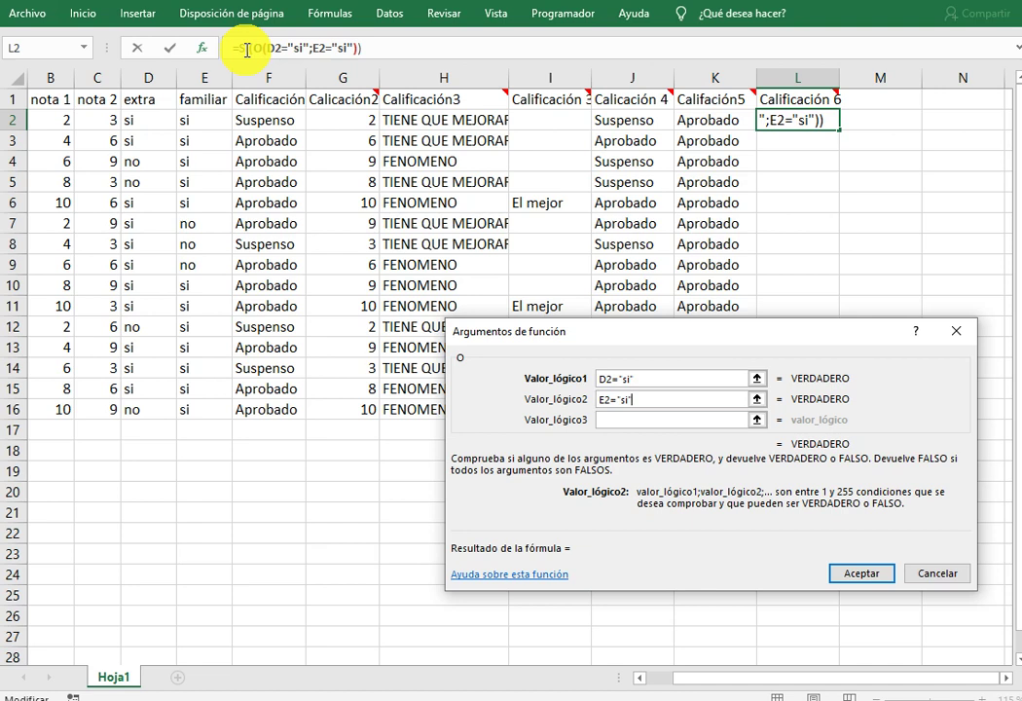
Set the true result to "Aprobado", the false result to "Suspenso", and accept.
click(247, 50)
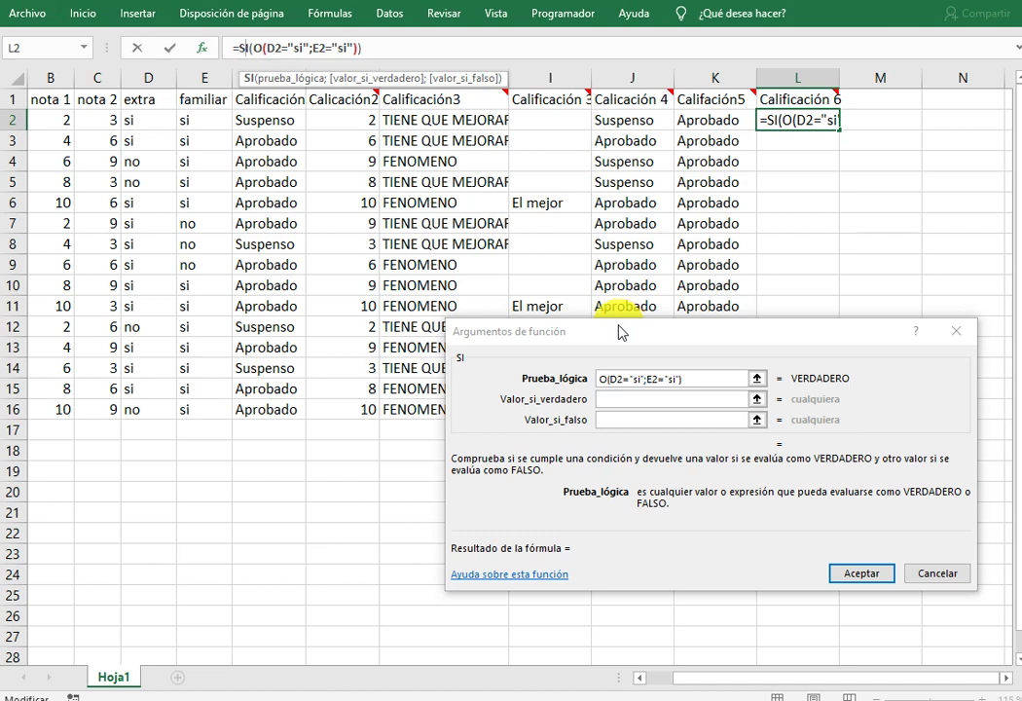
click(613, 378)
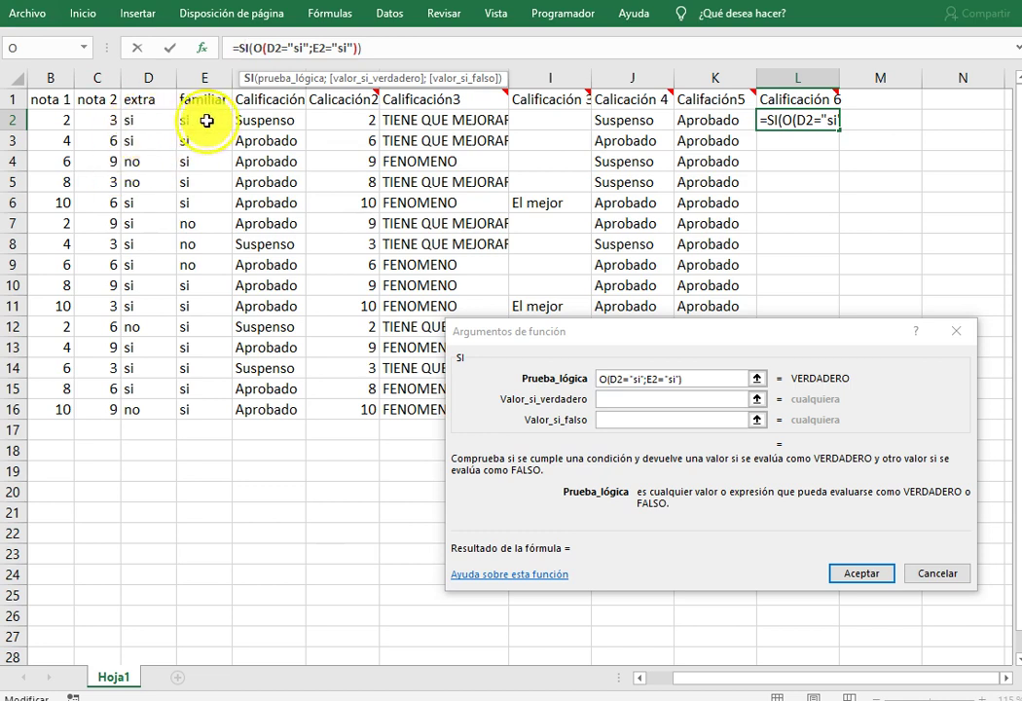
click(646, 399)
text(Aprobado)
key(Tab)
text(Suspenso)
click(687, 378)
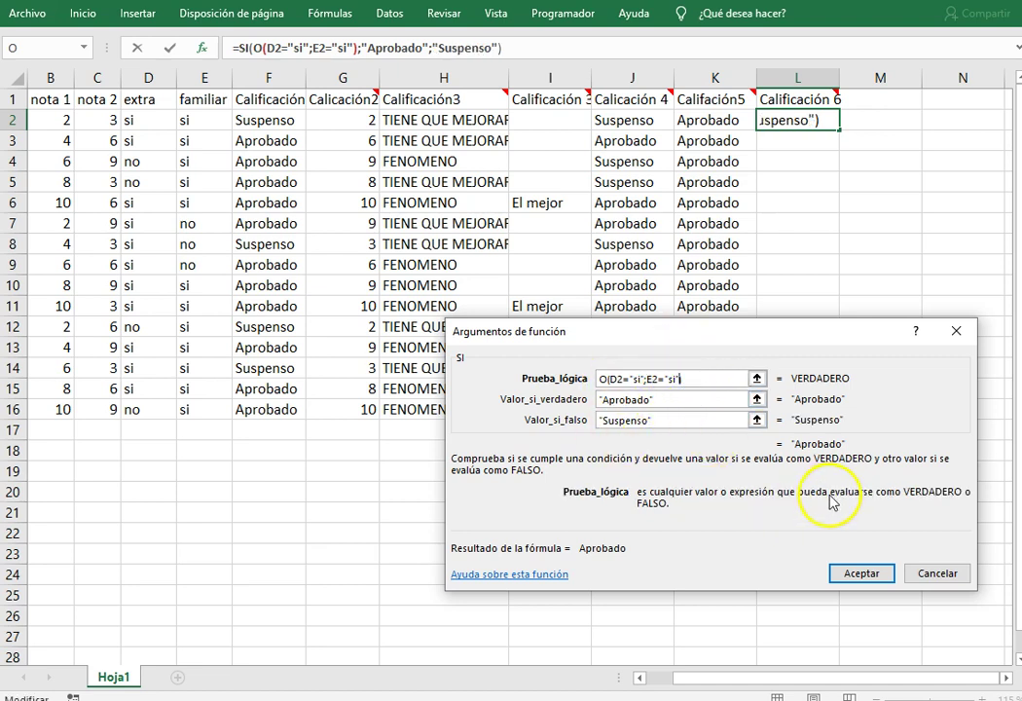
click(861, 572)
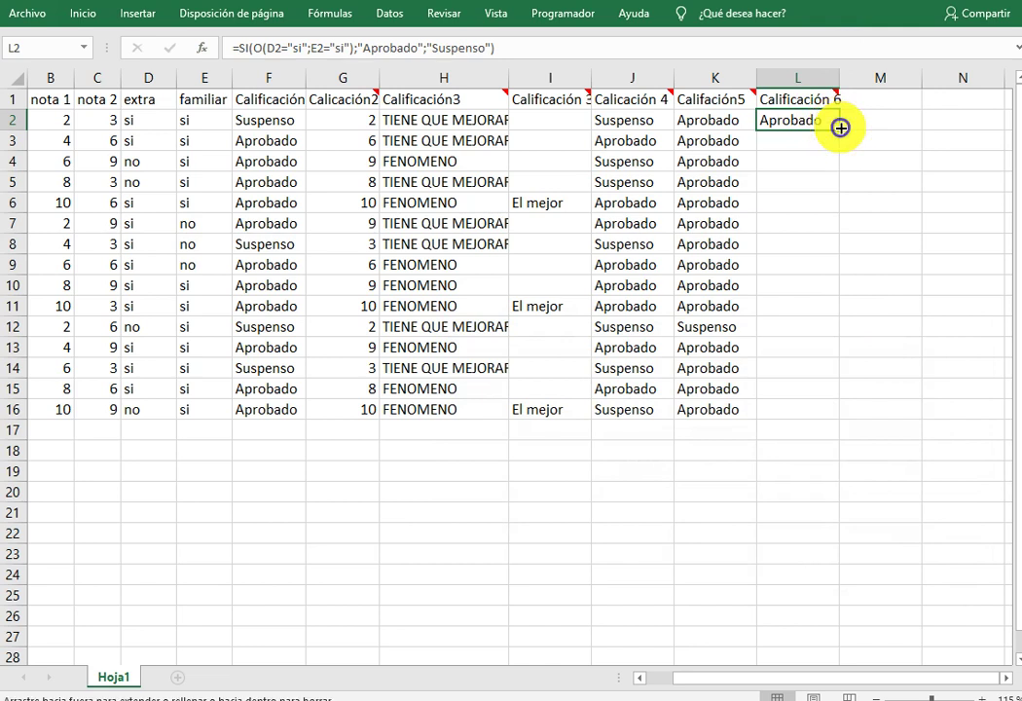
Fill the L2 formula down to L16 and check the extra/familiar answers in rows 7 and 12.
drag(838, 129, 843, 421)
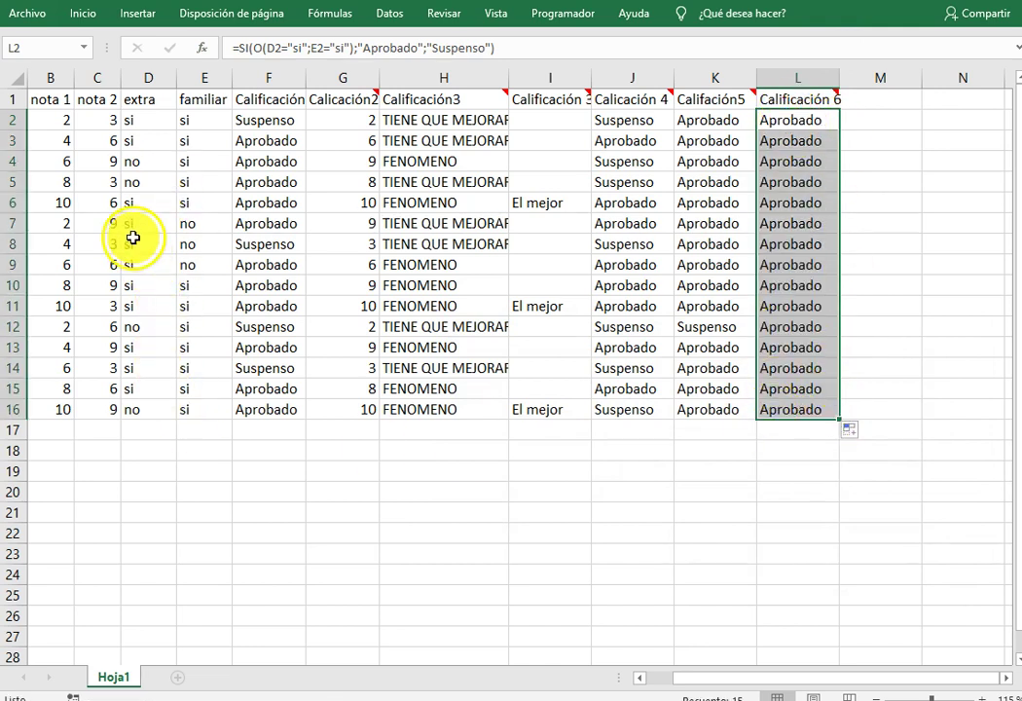
drag(133, 226, 200, 226)
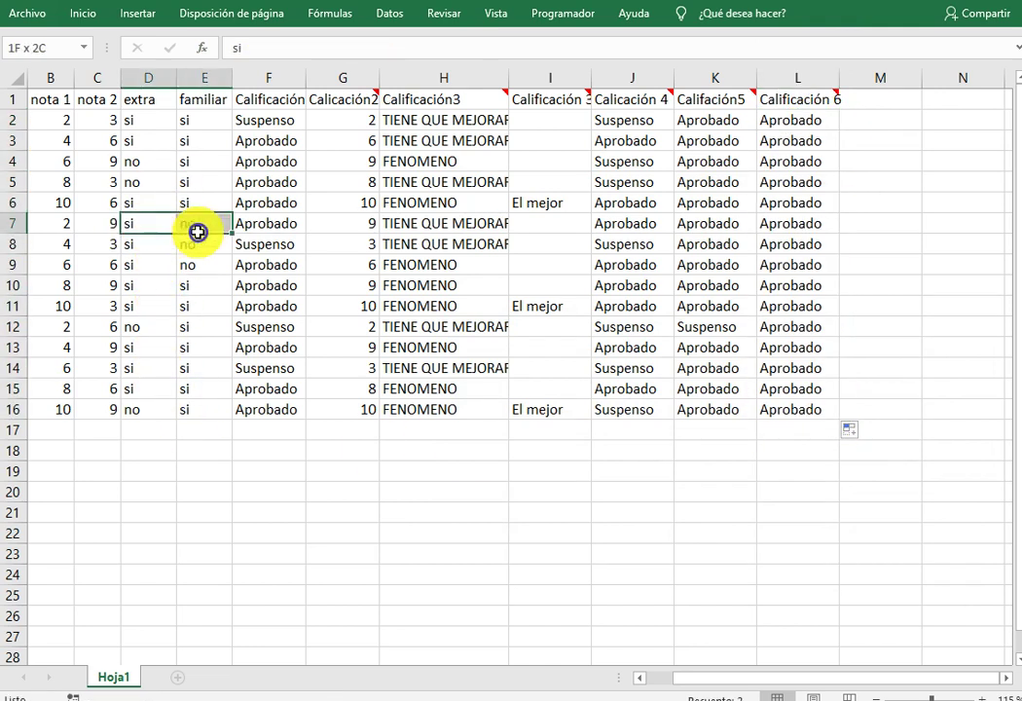
click(137, 329)
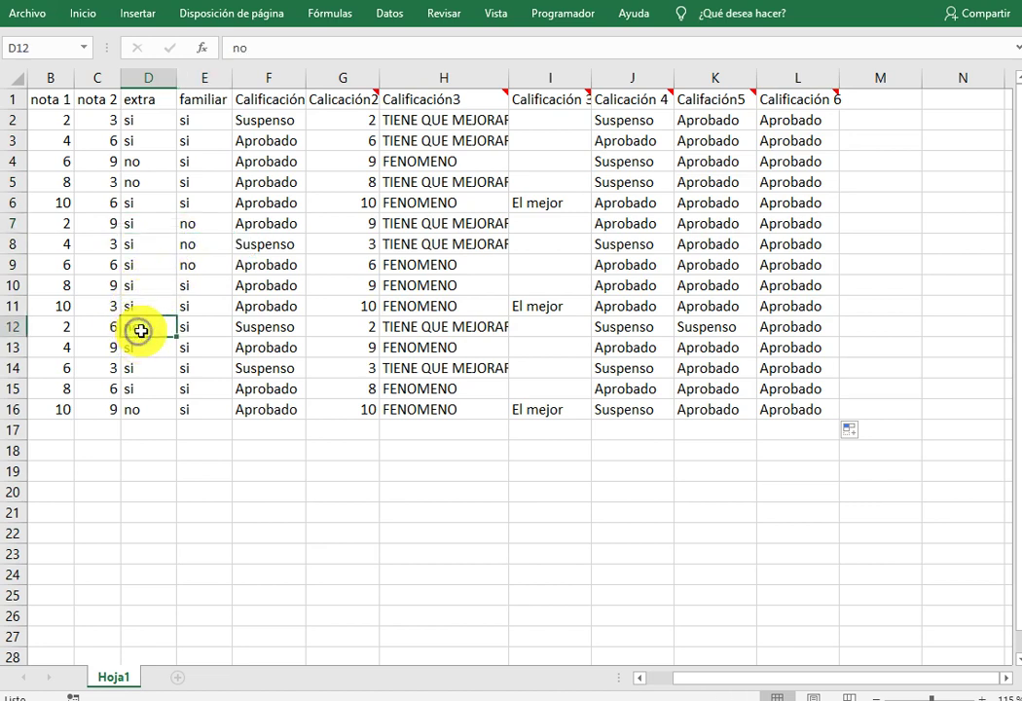
click(199, 327)
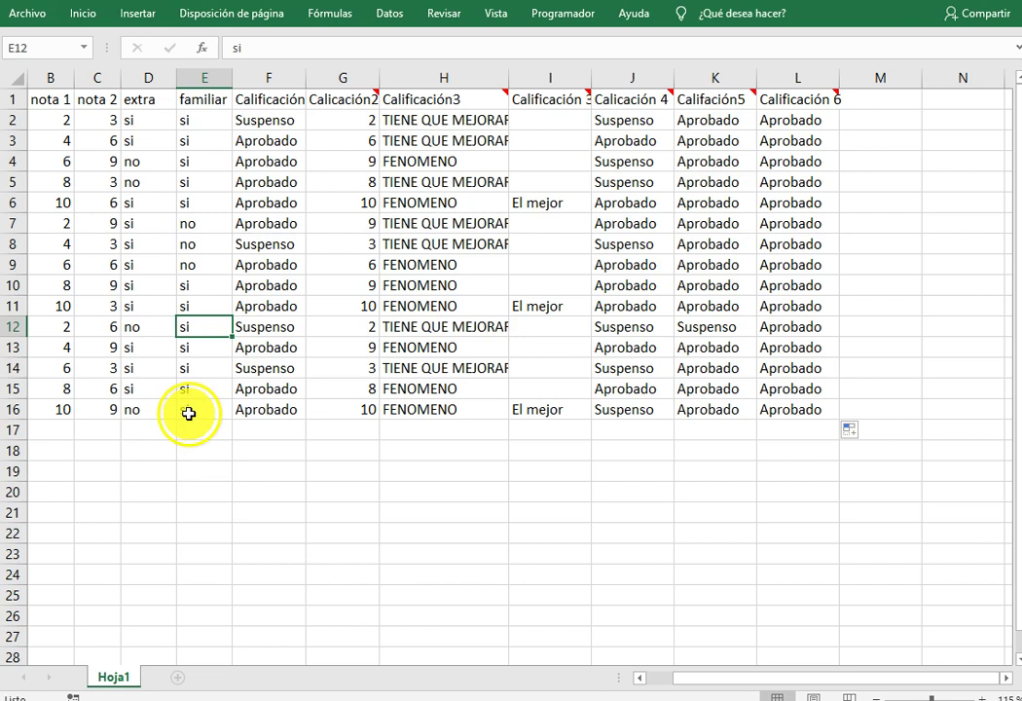
click(191, 224)
click(148, 224)
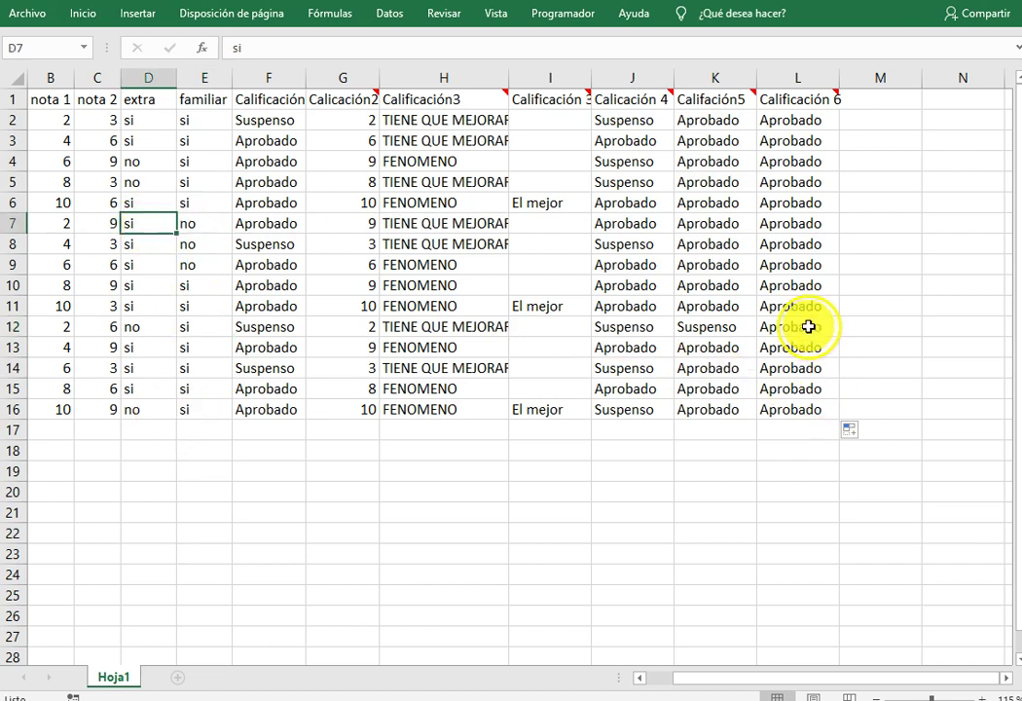
Change E16's familiar answer to no and confirm L16 now shows Suspenso.
click(198, 408)
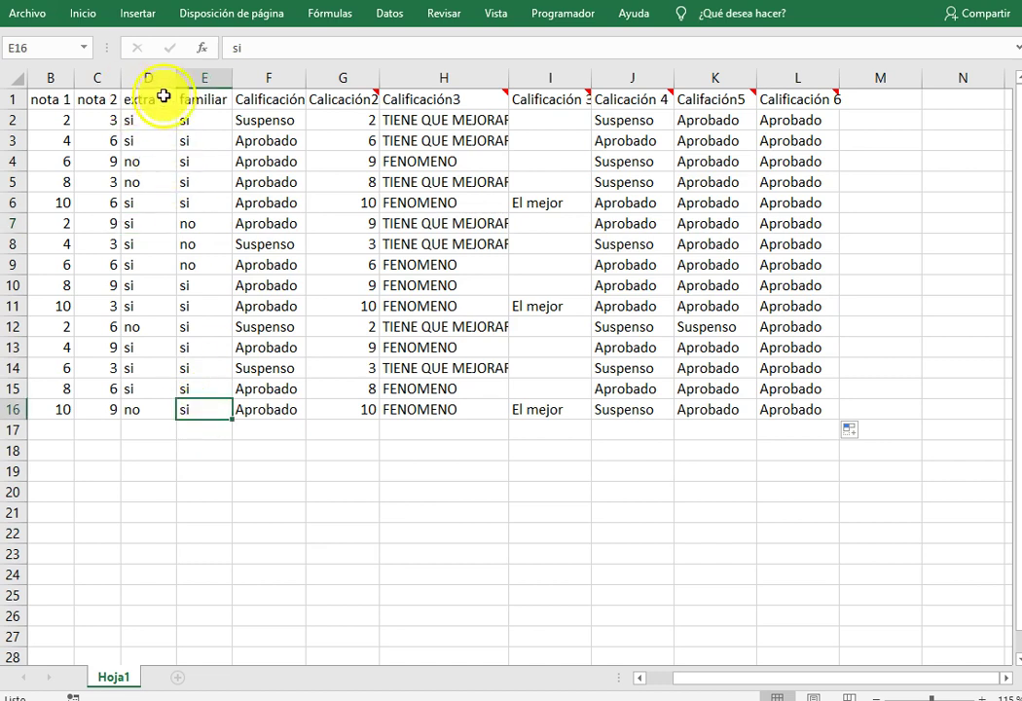
text(no)
key(Return)
key(Up)
key(Left)
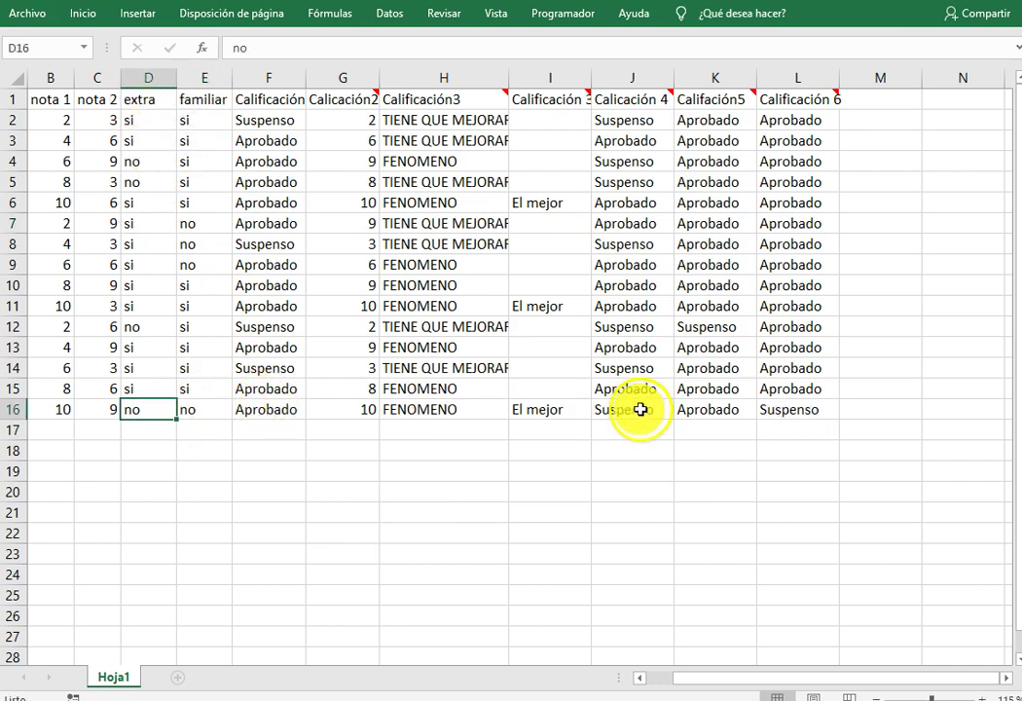
click(226, 412)
click(804, 405)
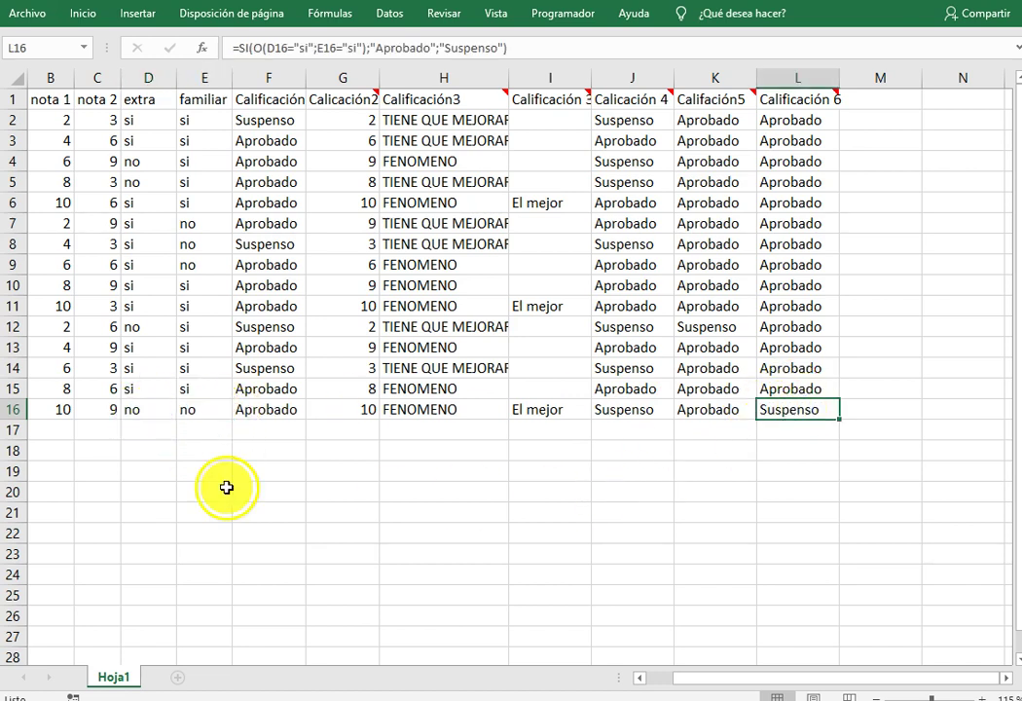
click(796, 121)
Head column M 'Califacion 7' and attach a comment to it.
click(880, 101)
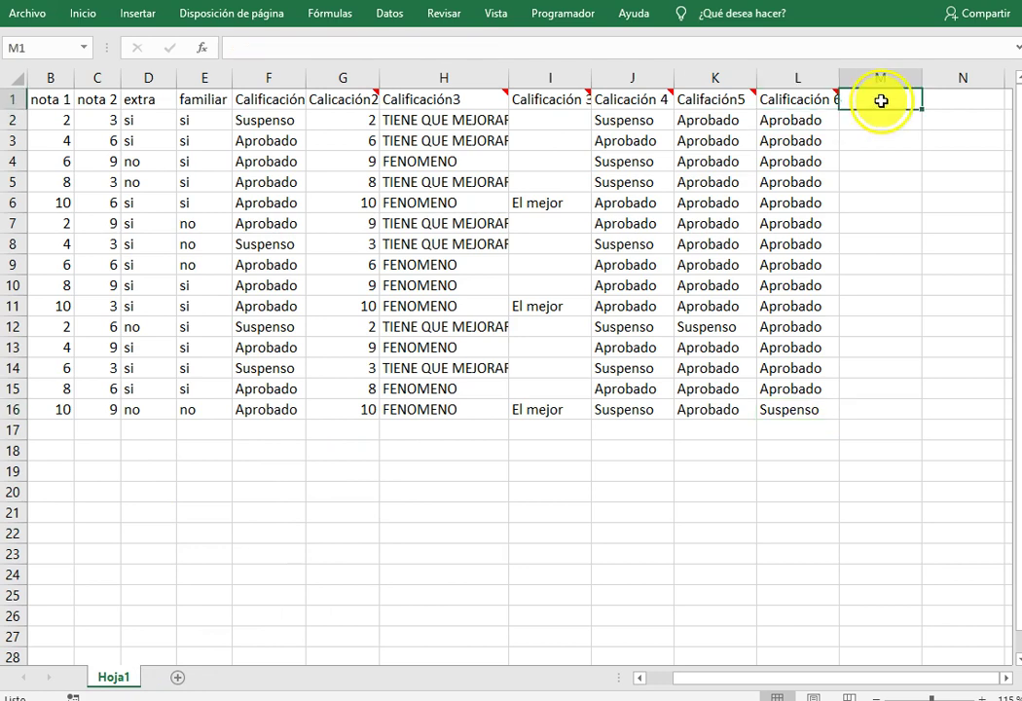
text(Cal)
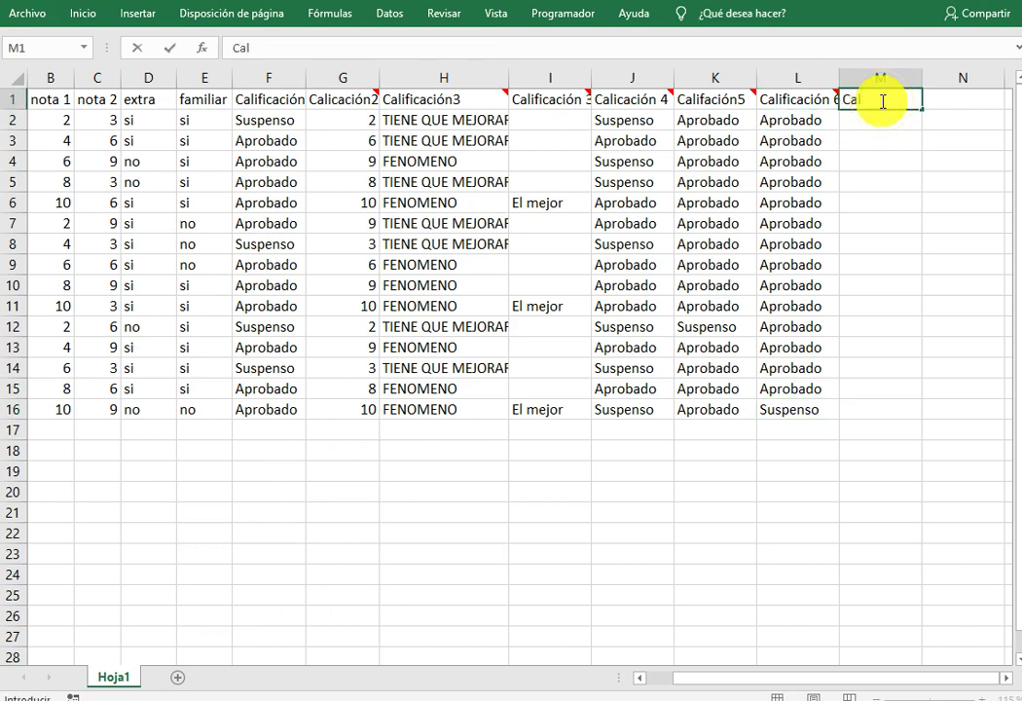
text(ifacion)
text( 7)
key(Return)
right_click(881, 101)
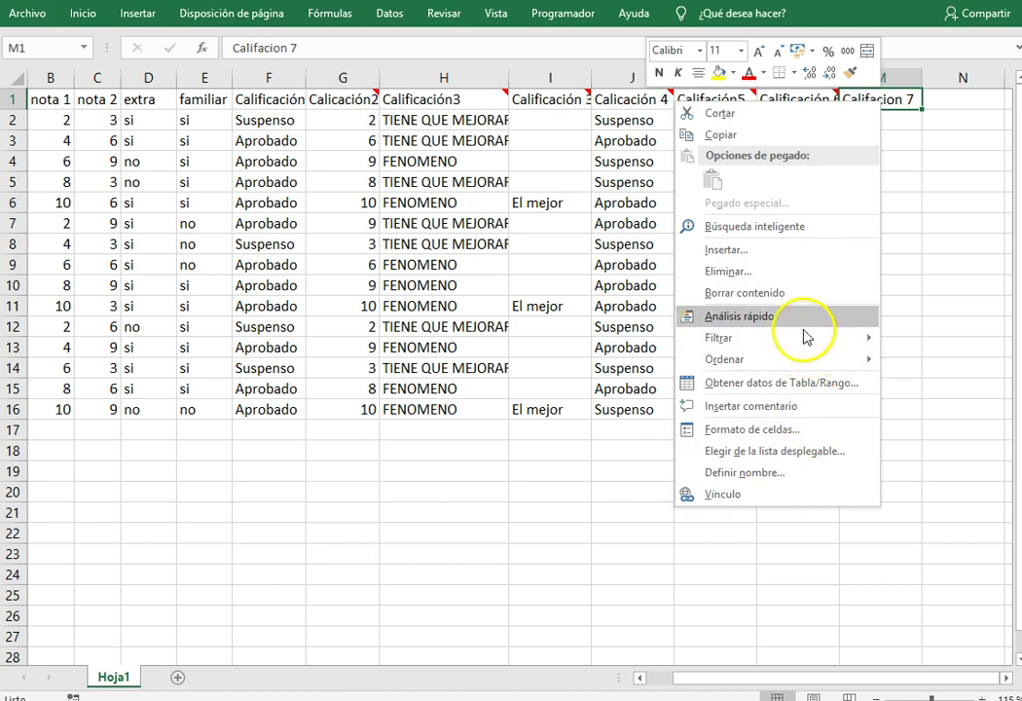
click(809, 408)
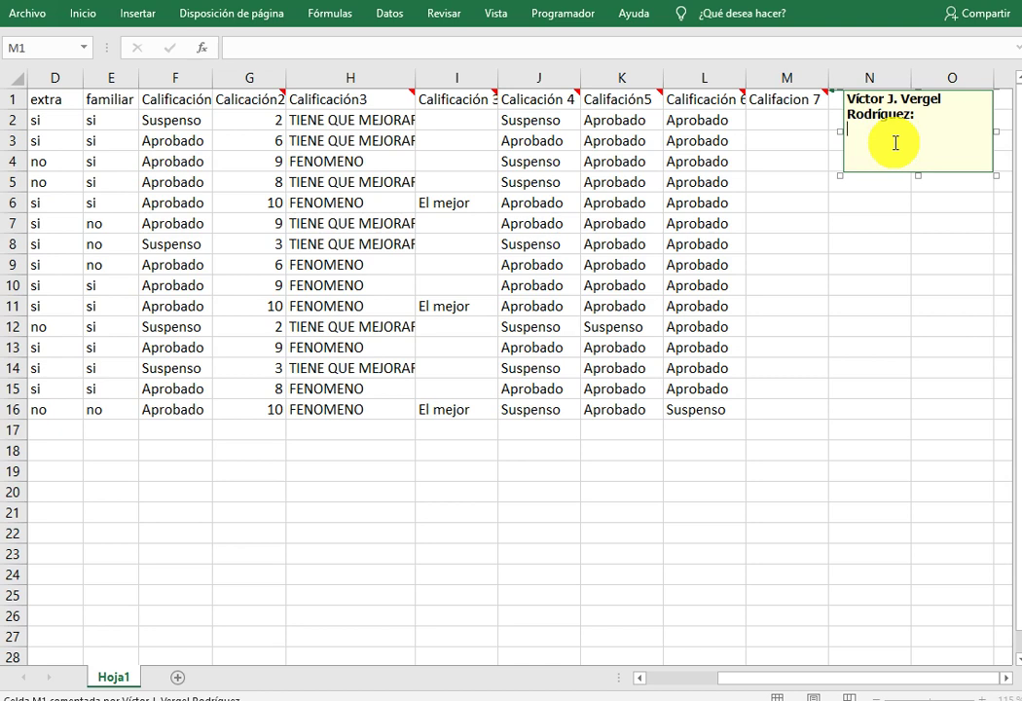
Write the note 'nota1: Suspenso <5, Aprobado >=5 <7, Sobresaliente >=7', enlarging the box.
text(Aprobbado)
key(BackSpace)
key(BackSpace)
key(BackSpace)
key(BackSpace)
key(BackSpace)
key(BackSpace)
text(us)
key(BackSpace)
key(BackSpace)
text(uspenso)
key(BackSpace)
key(BackSpace)
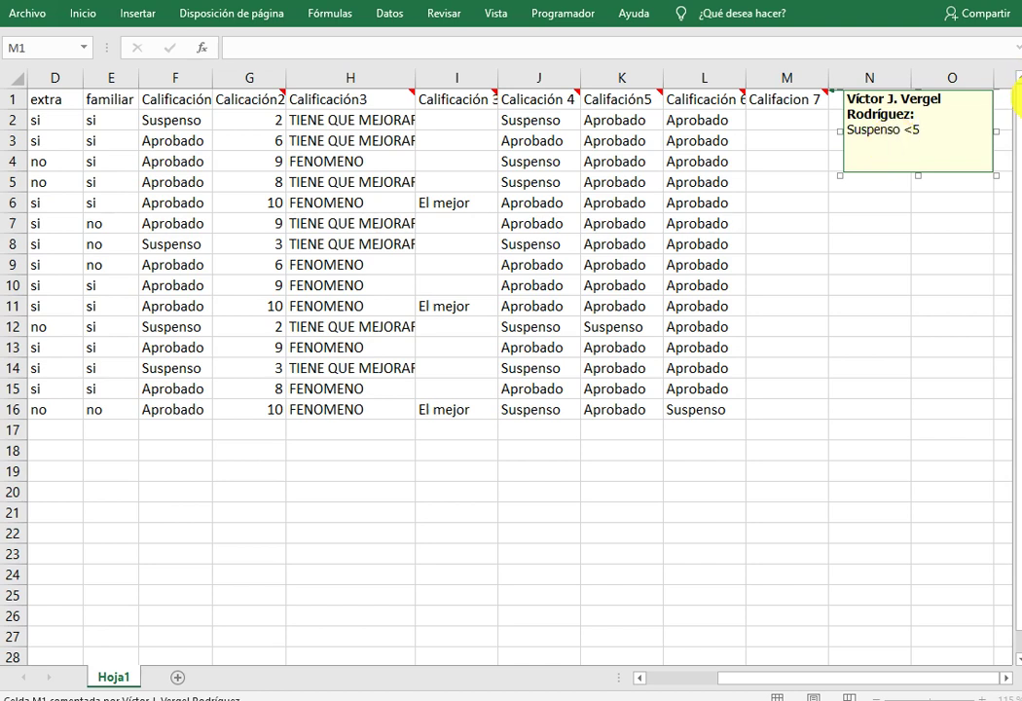
key(Return)
text(Aprobado >=)
text(5 <7)
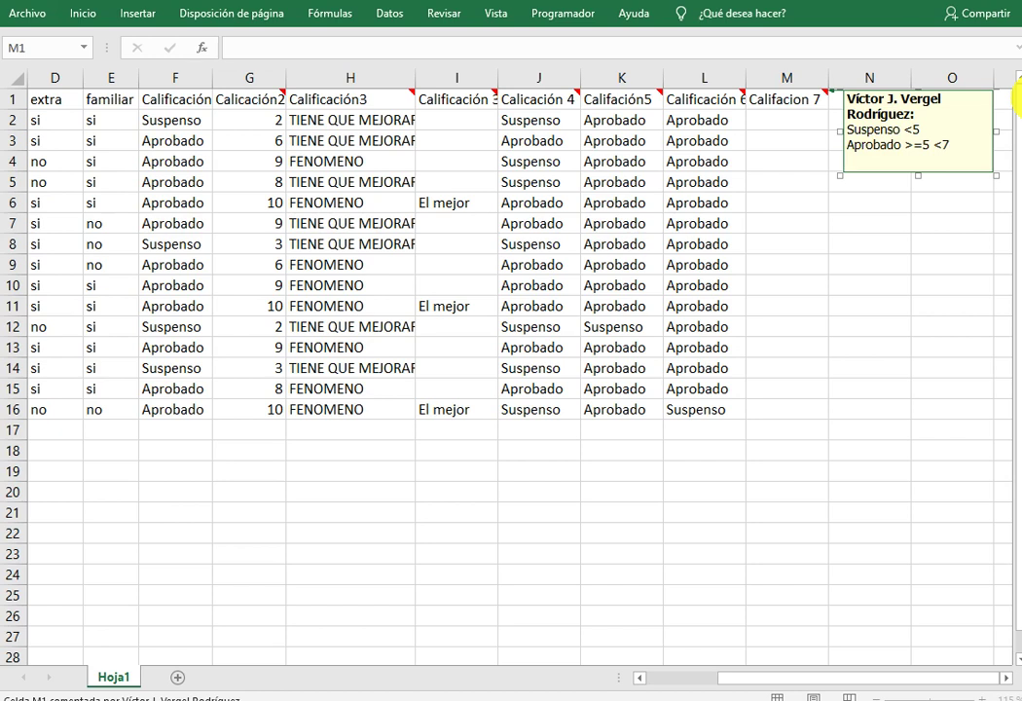
text(obresaliente >)
text(=7)
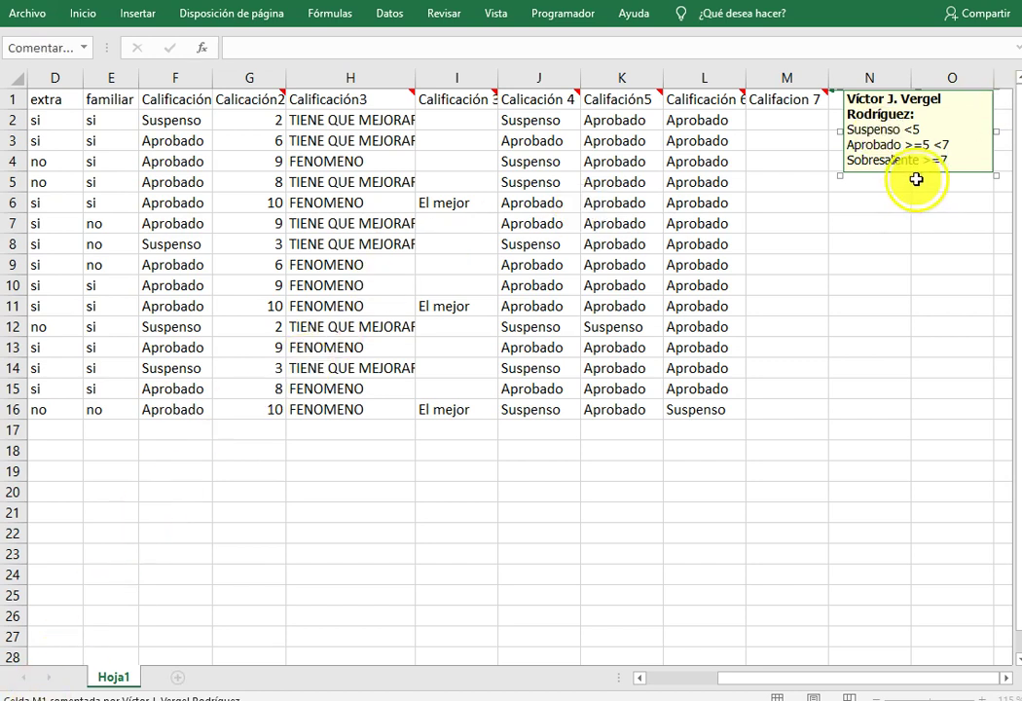
drag(918, 176, 918, 214)
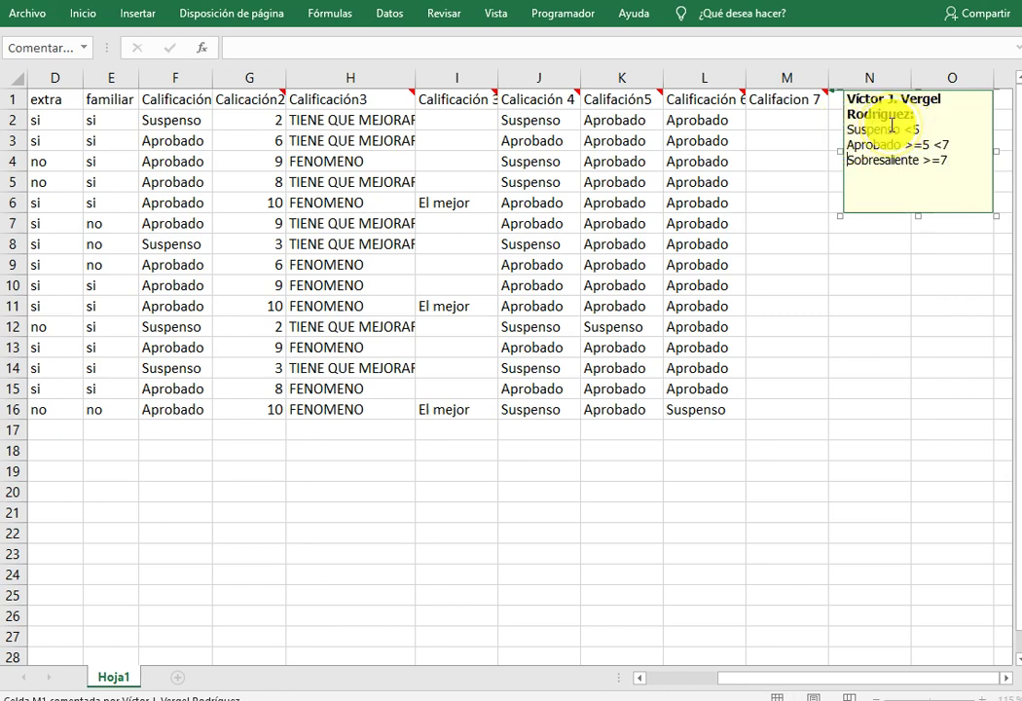
key(Return)
text(nota1)
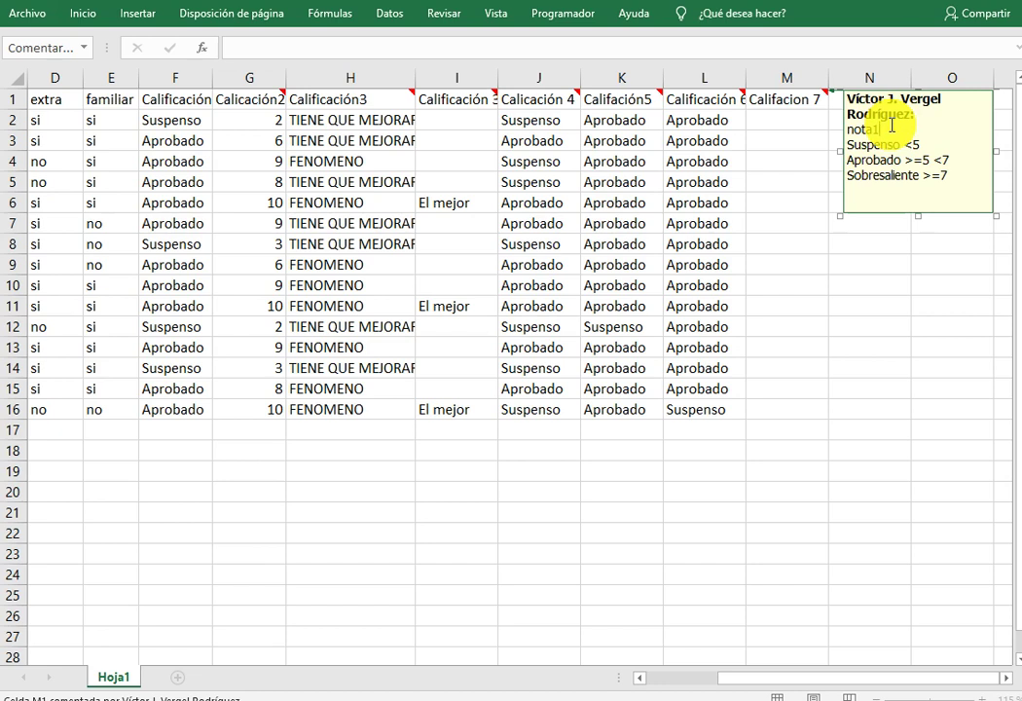
click(778, 121)
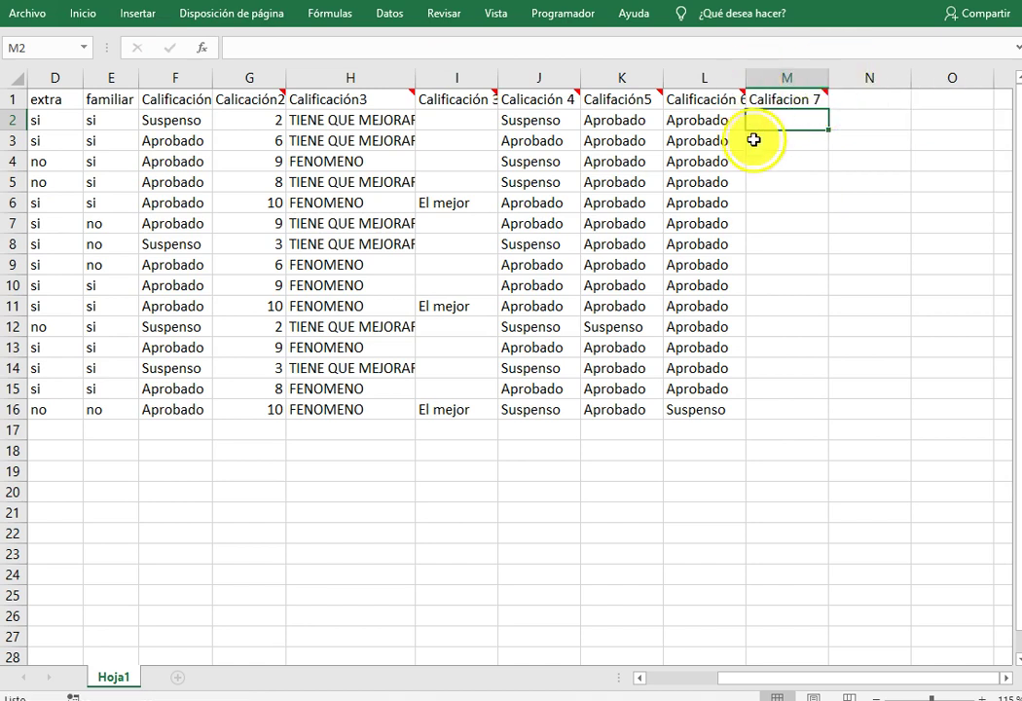
Insert the SI function into M2 from the Insert Function list.
click(202, 47)
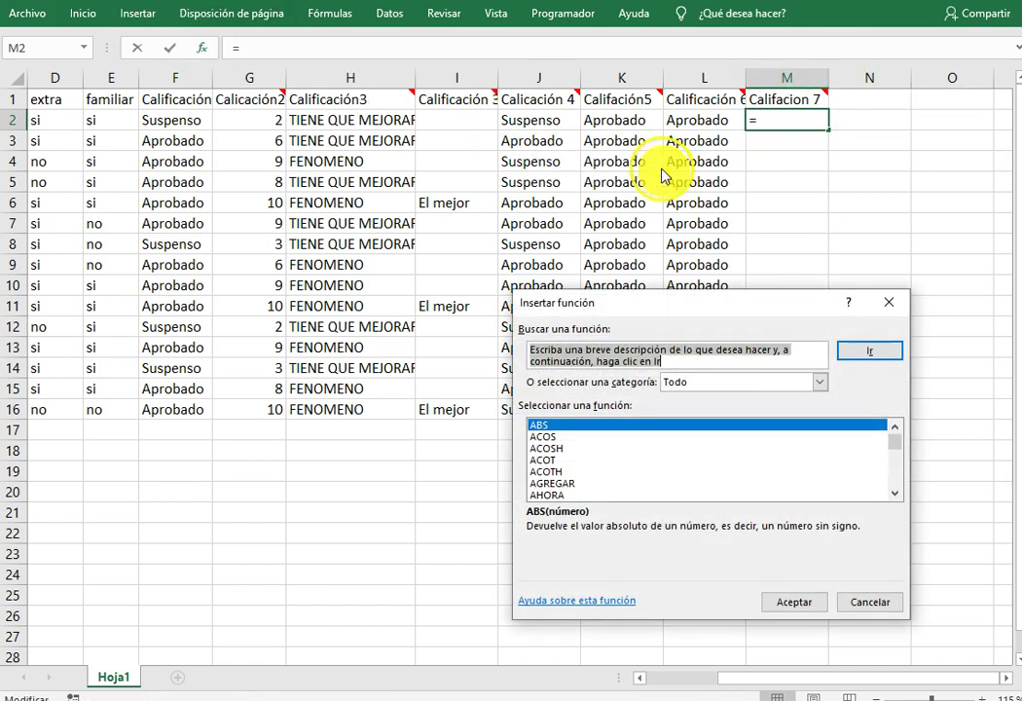
click(573, 460)
key(s)
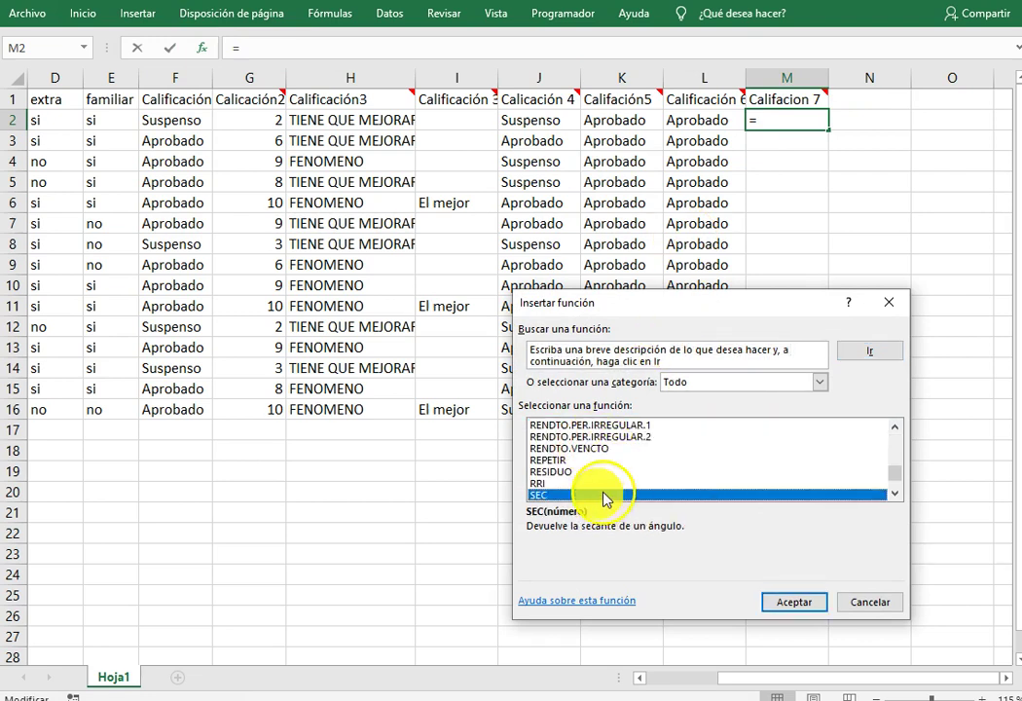
scroll(574, 492, down, 2)
double_click(569, 495)
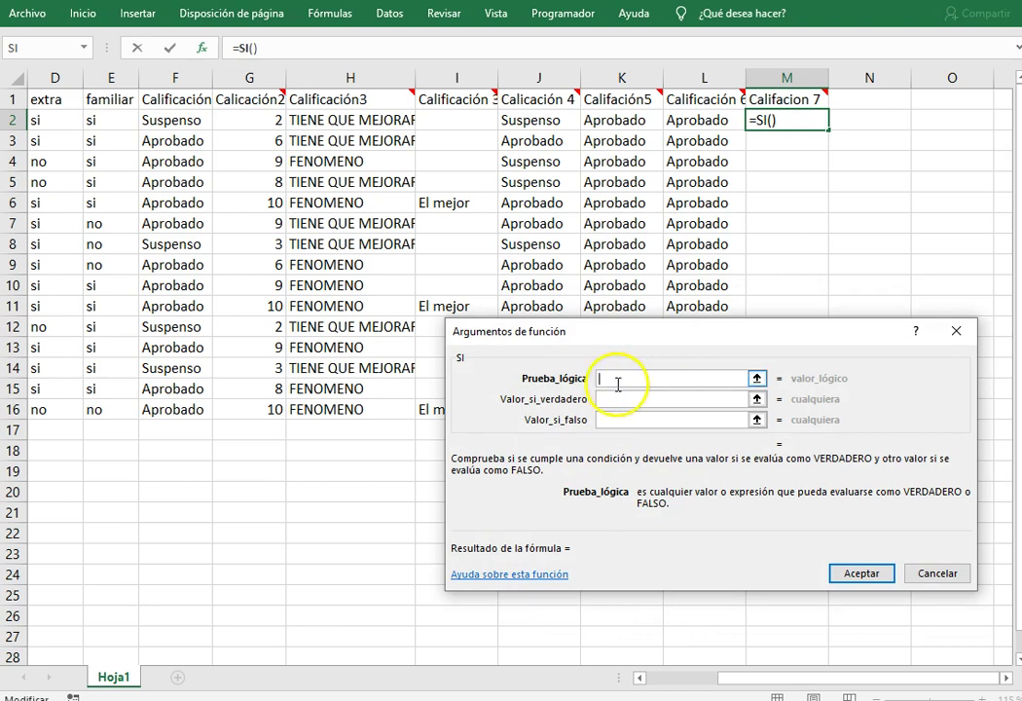
Set the test B2<5 with true value "SUSPENSO" and accept the formula.
click(650, 687)
click(140, 130)
text(<5)
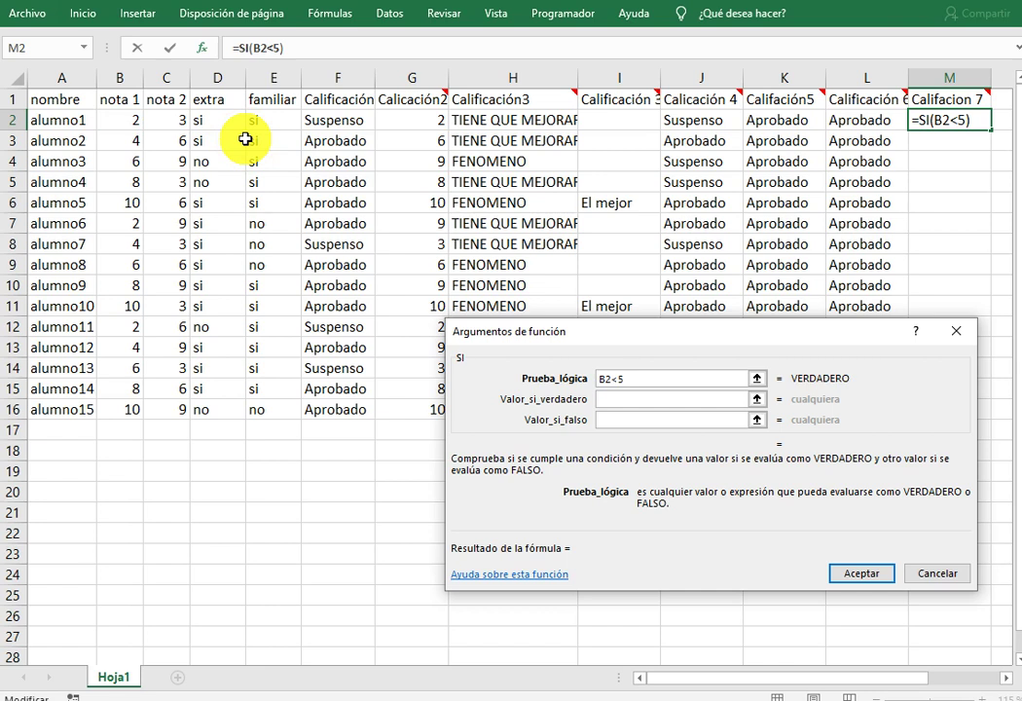
click(619, 400)
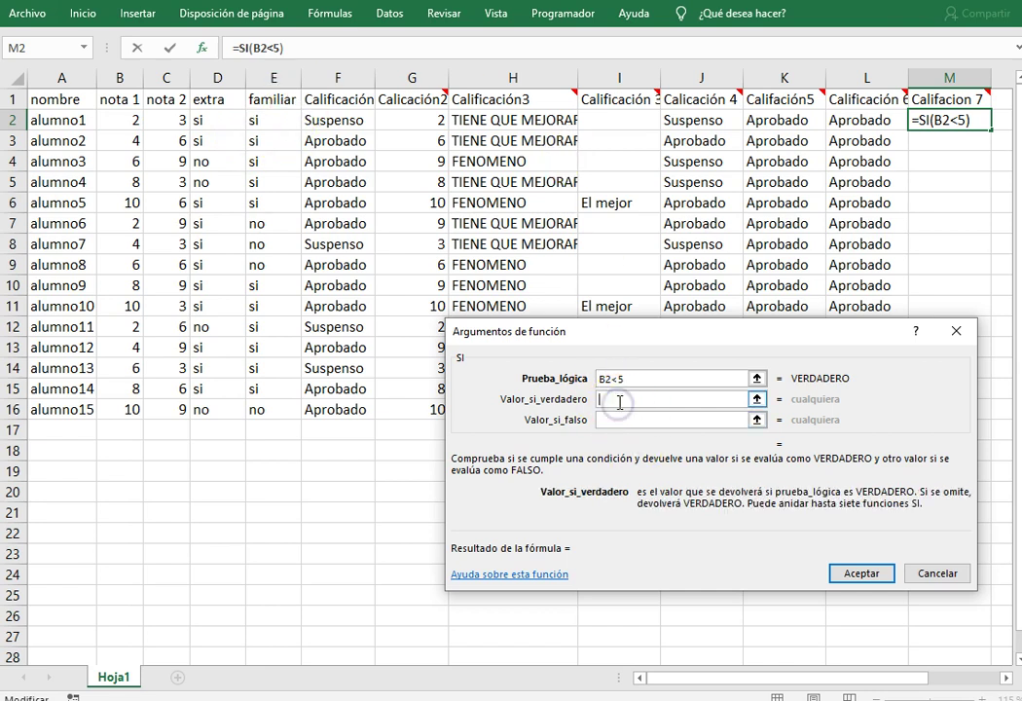
text(SUSPENSO)
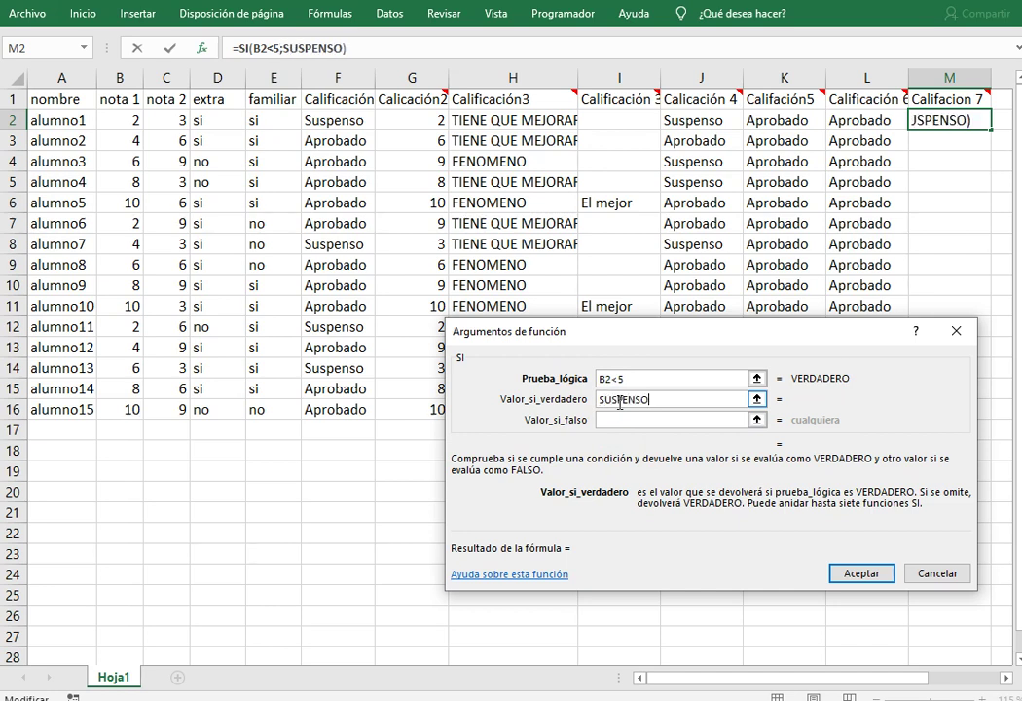
click(862, 574)
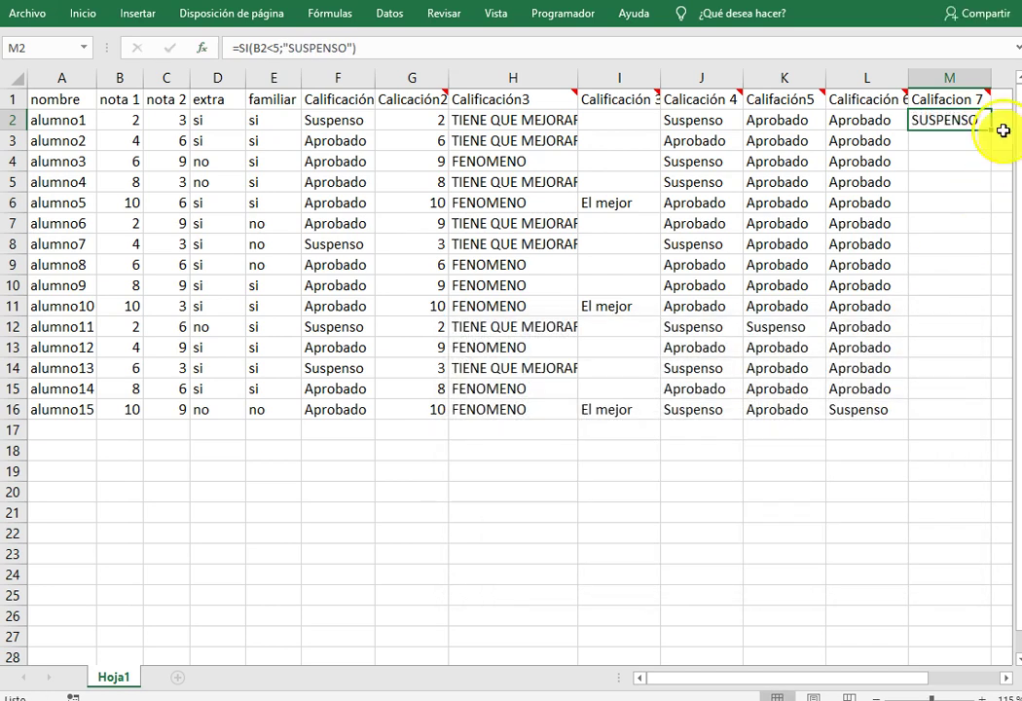
click(974, 99)
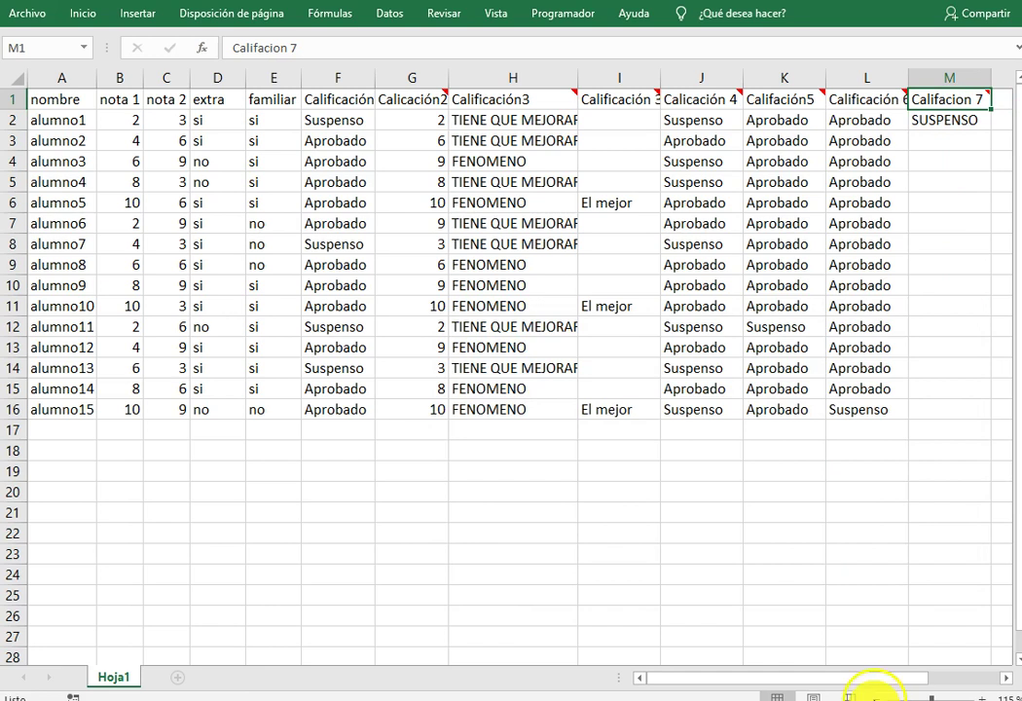
Reopen M2's SI arguments and place the cursor in the empty Valor_si_falso field.
drag(733, 682, 787, 679)
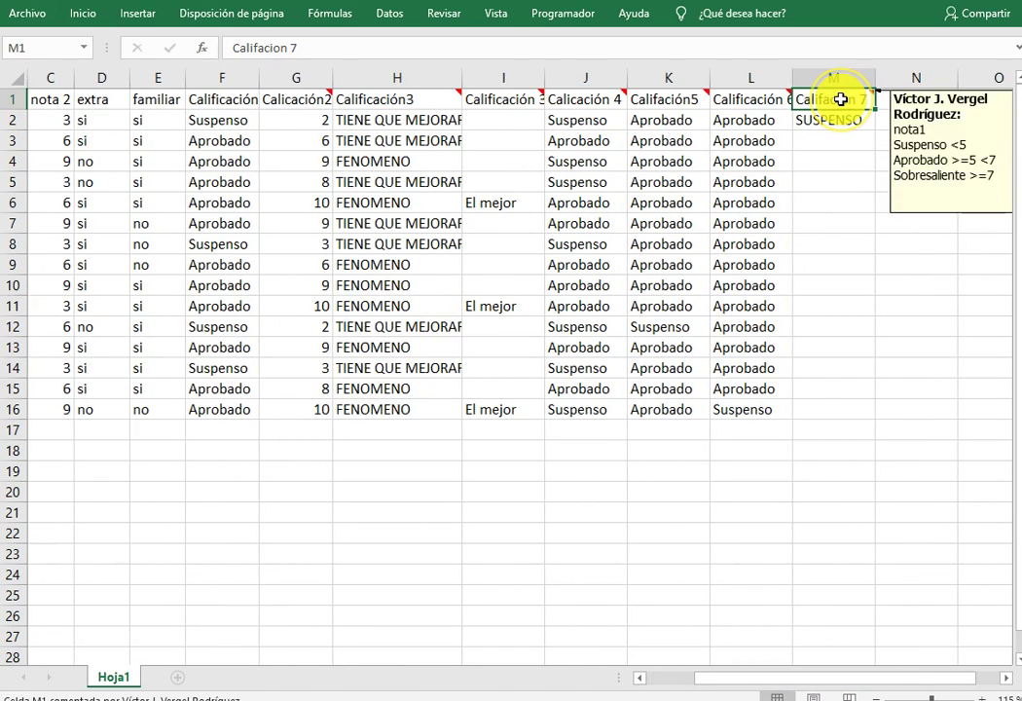
click(846, 123)
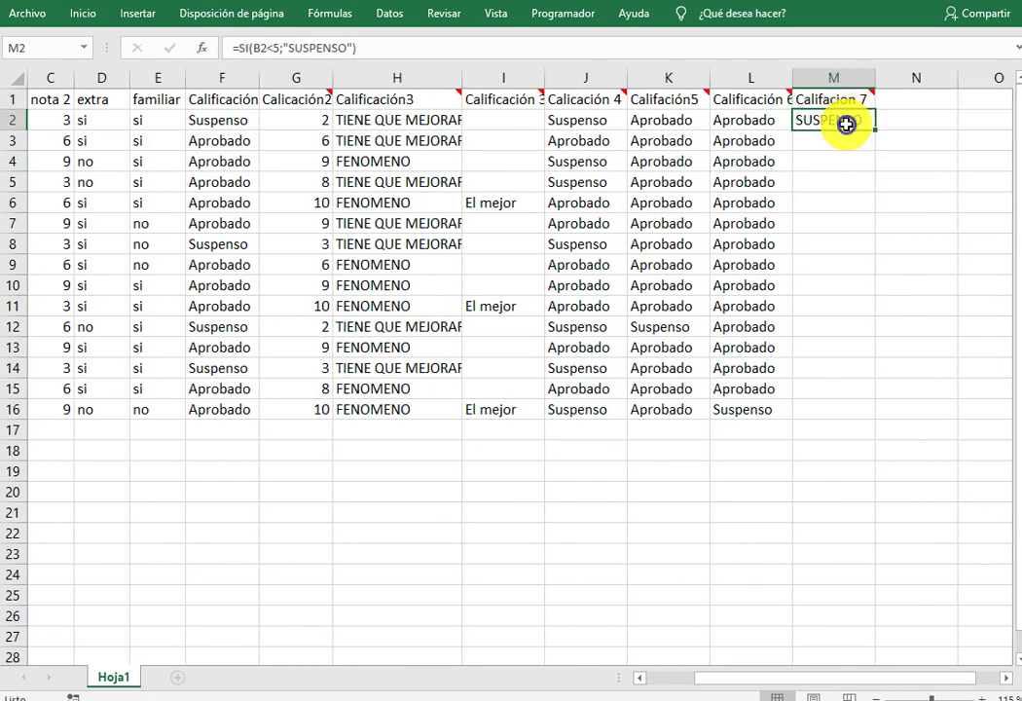
click(201, 48)
click(667, 418)
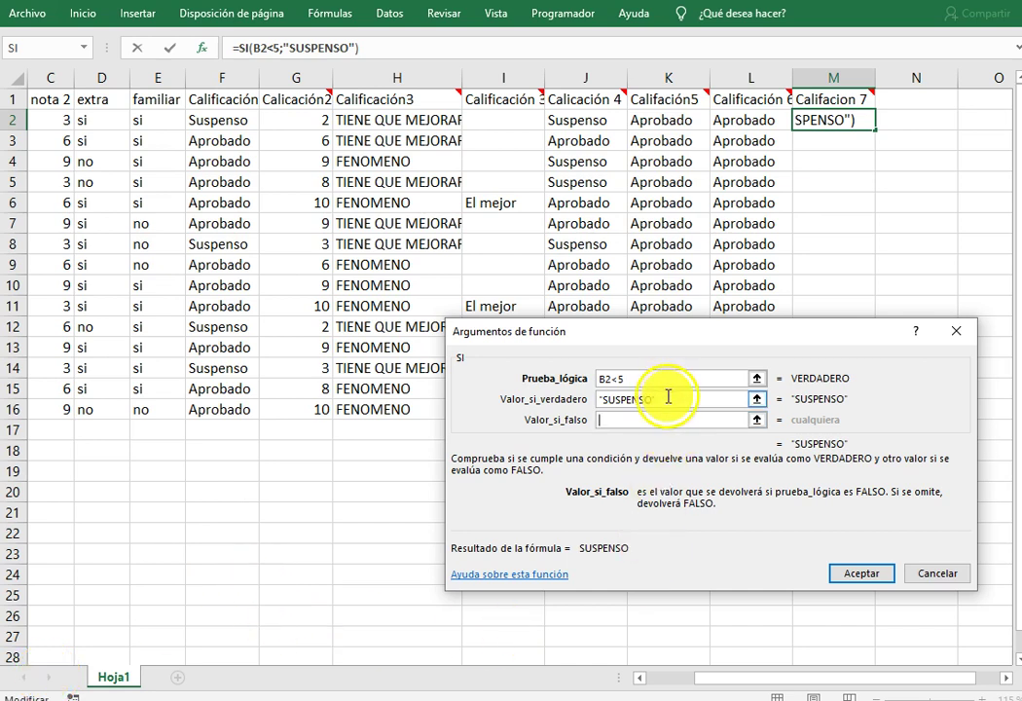
click(550, 399)
click(652, 420)
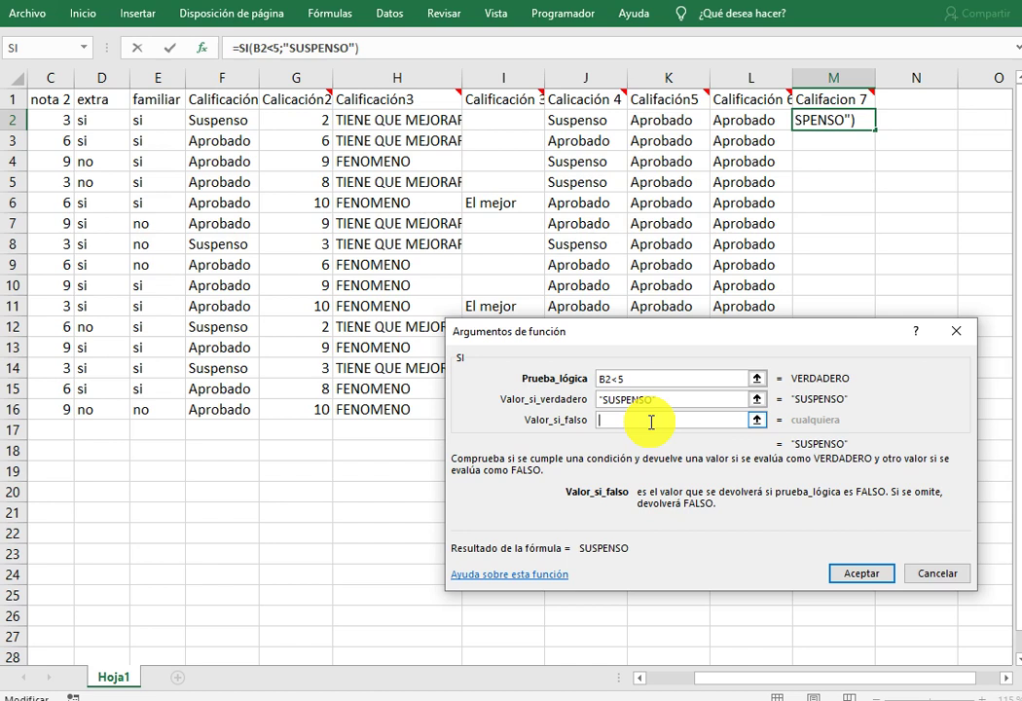
Nest a second SI as the false value, with the condition B2>=7.
click(84, 48)
click(83, 69)
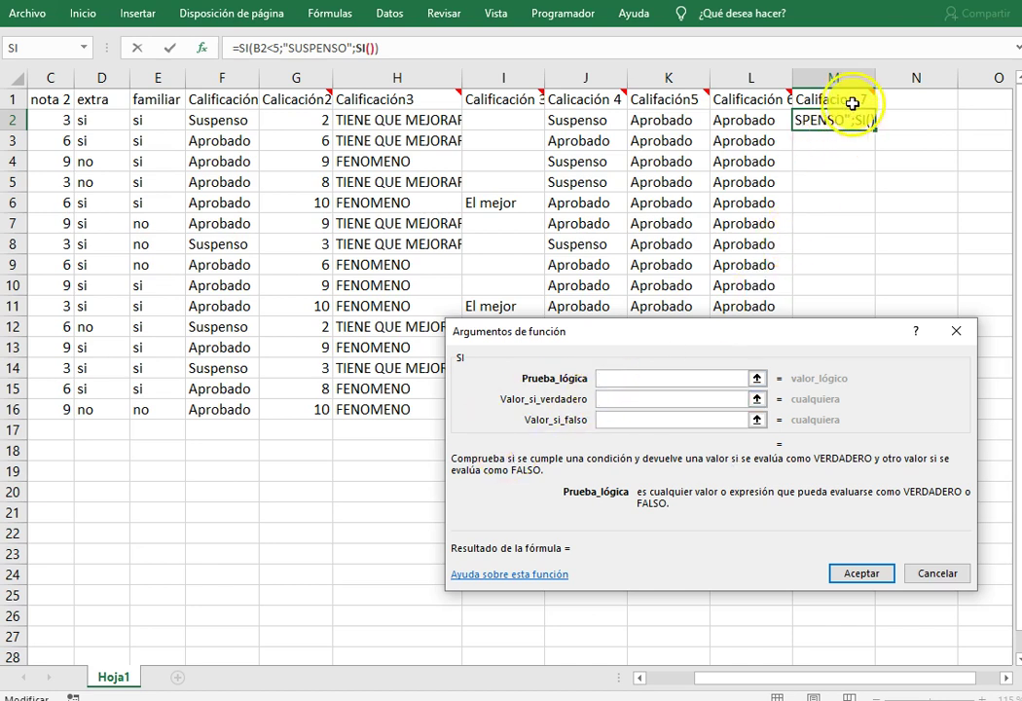
click(610, 382)
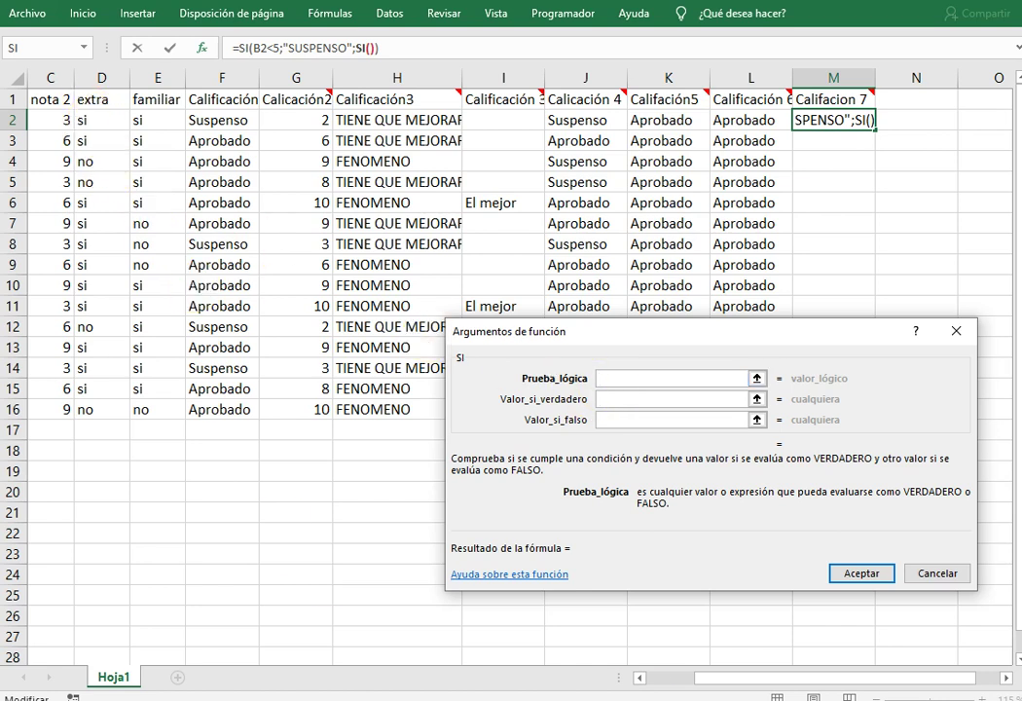
click(639, 678)
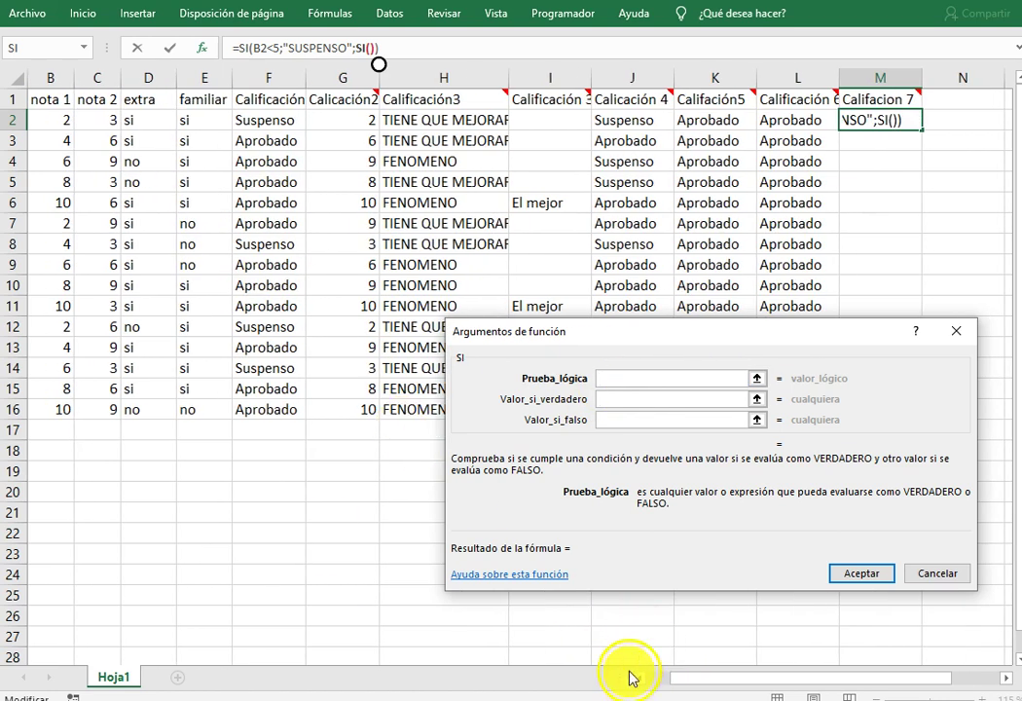
click(628, 679)
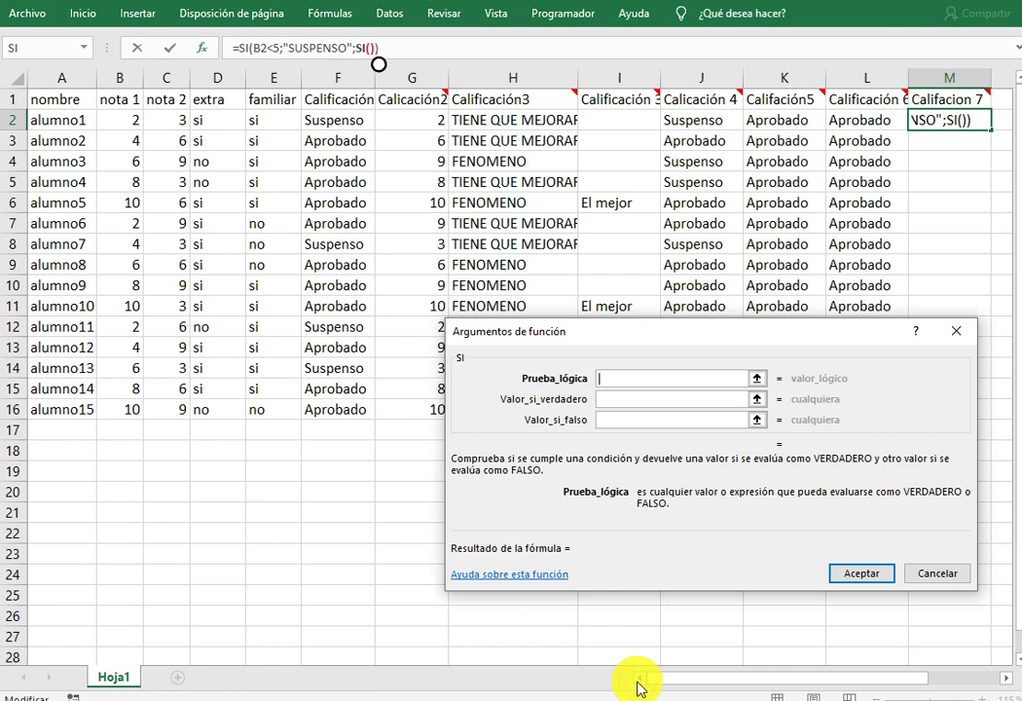
click(135, 120)
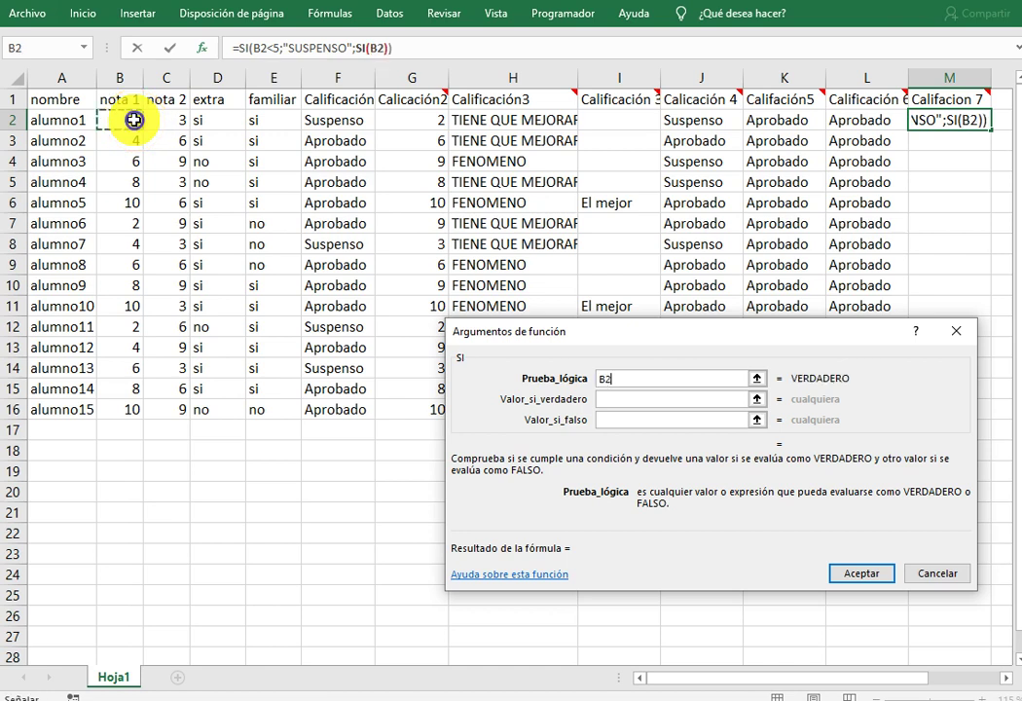
click(656, 374)
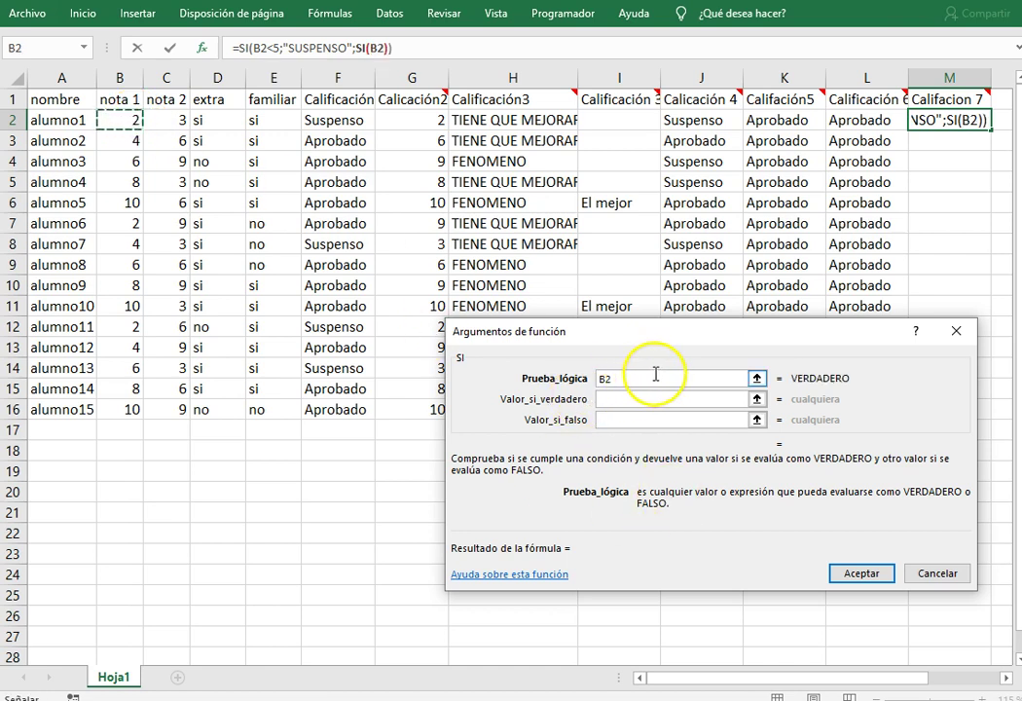
text(>)
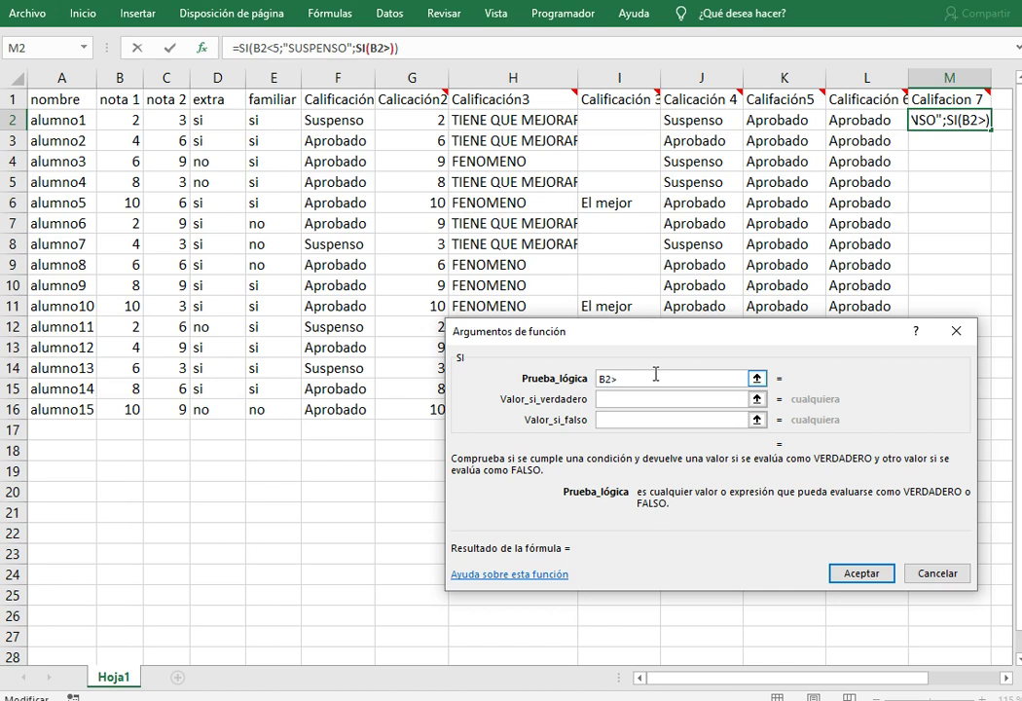
text(=7)
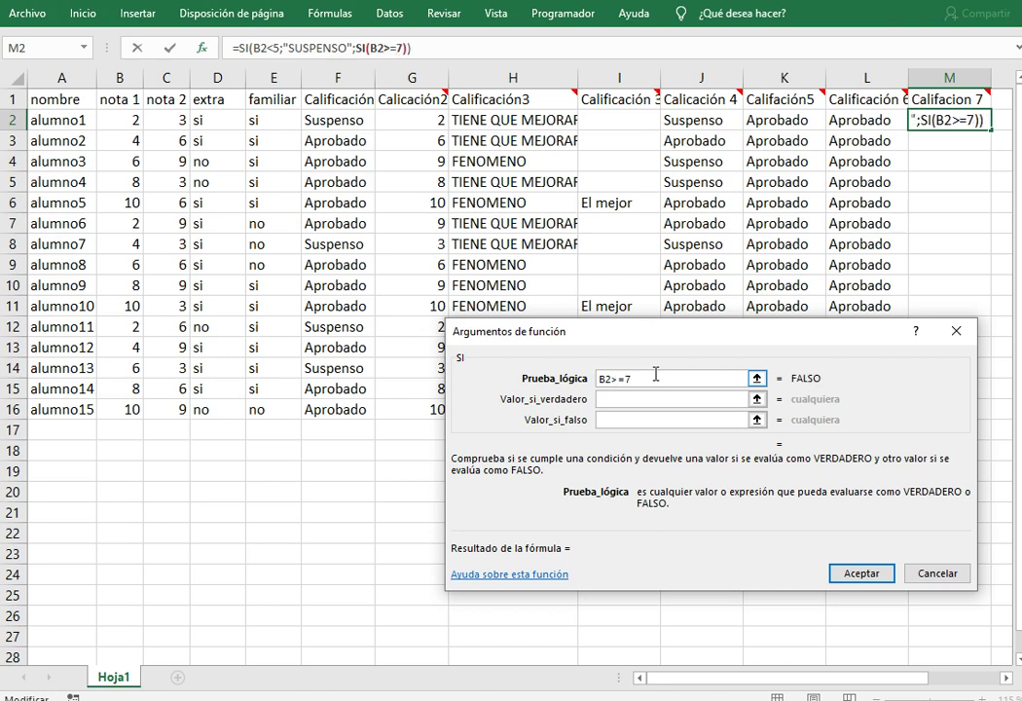
Give the nested SI the results "sobresaliente" if true and "Aprobado" if false.
key(Tab)
text(sobresaliente)
key(Tab)
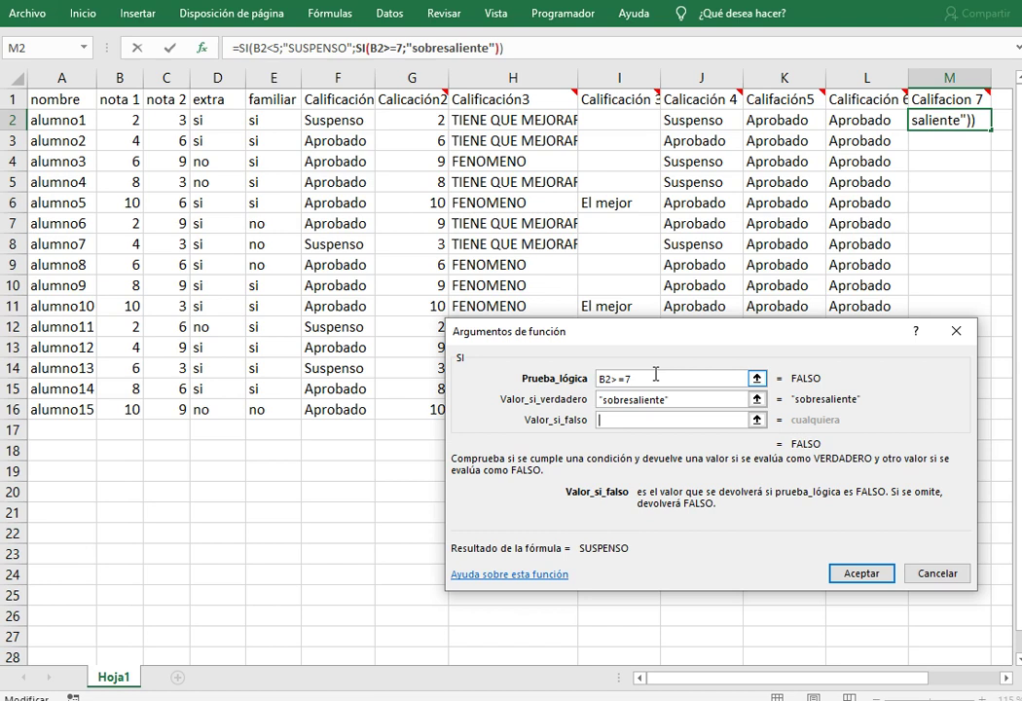
text(Aprobado)
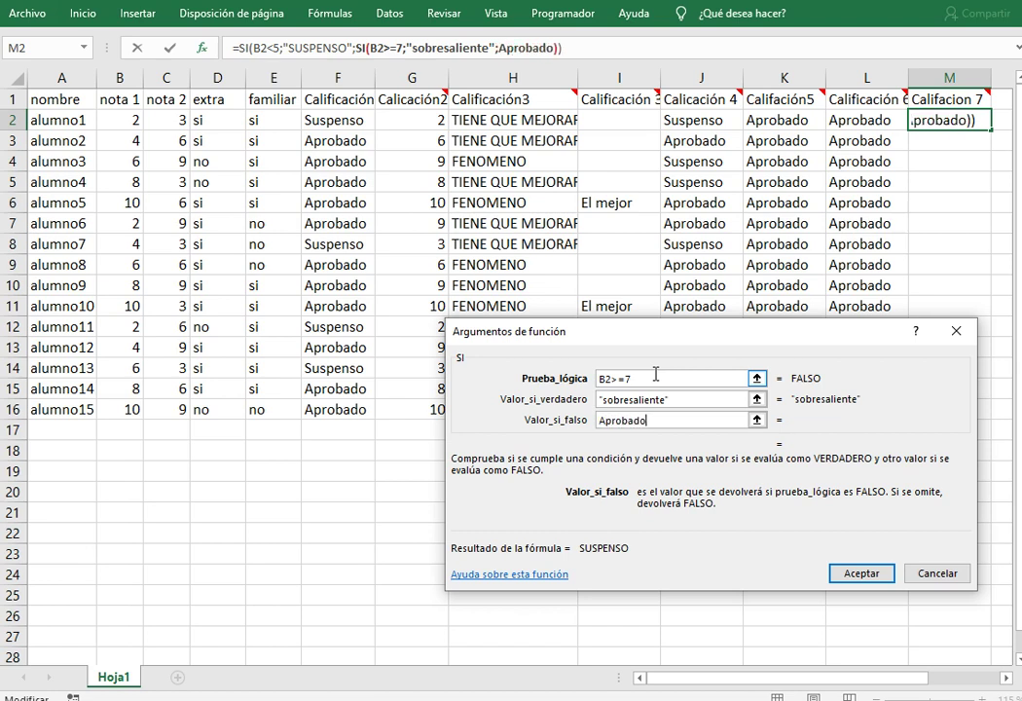
key(shift+Tab)
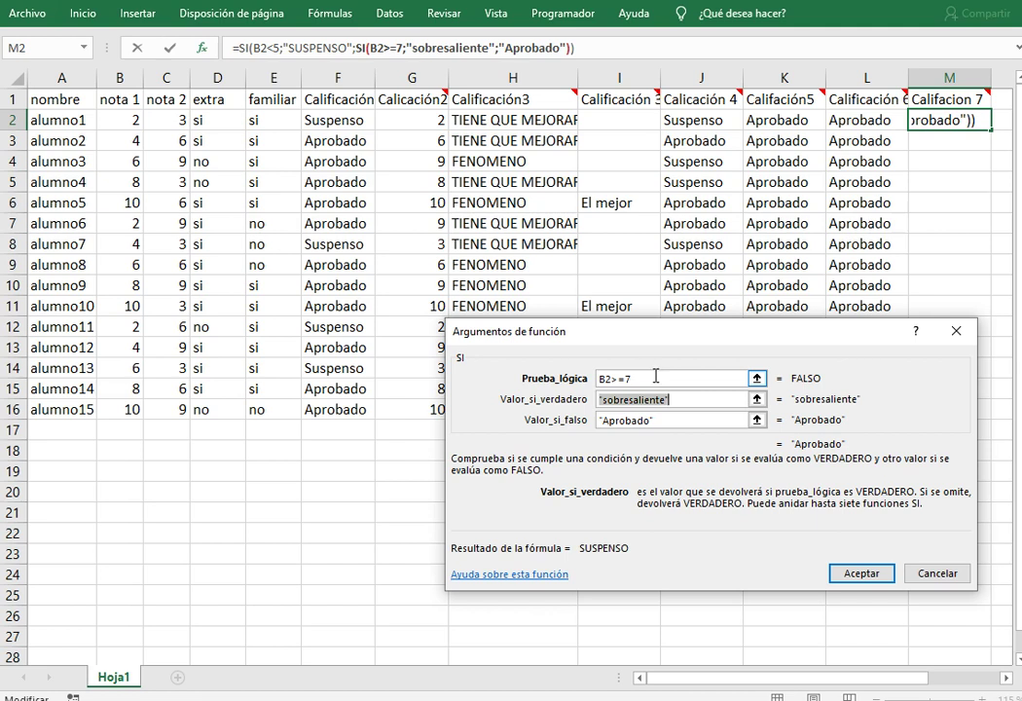
Accept the nested SI formula in M2 and copy it down through M16 for every student.
click(859, 575)
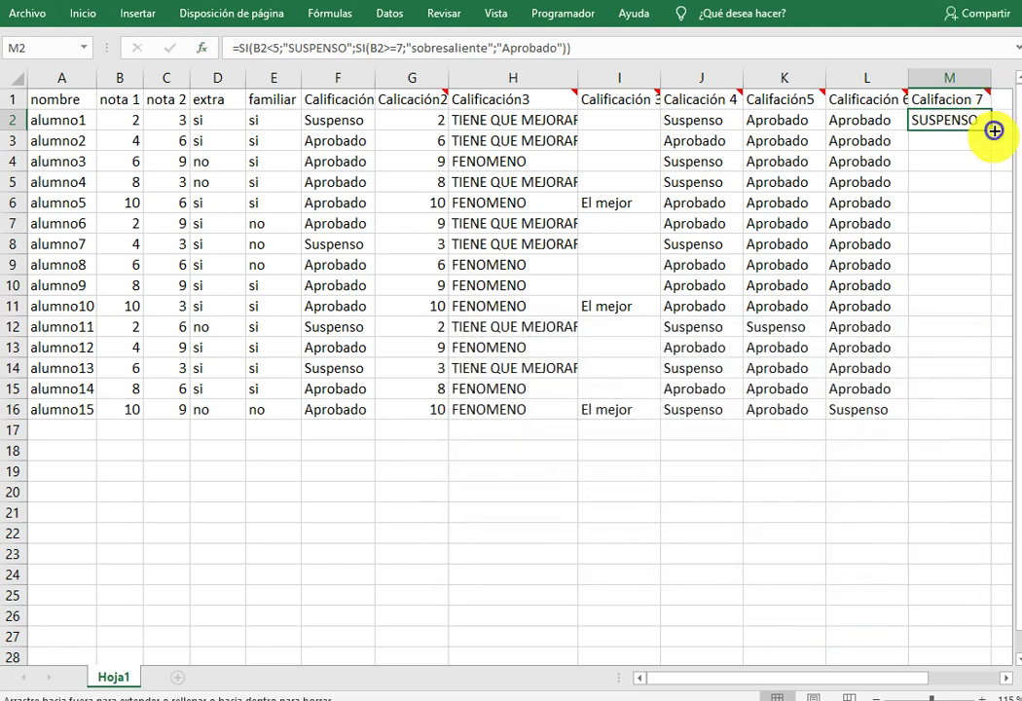
drag(996, 130, 998, 417)
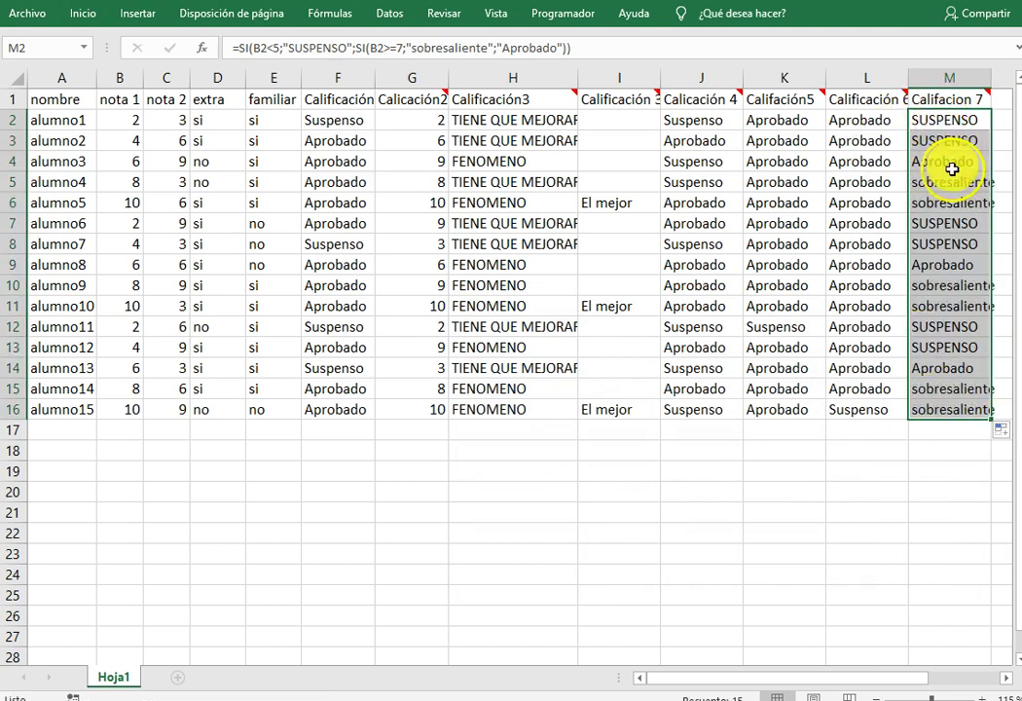
click(924, 121)
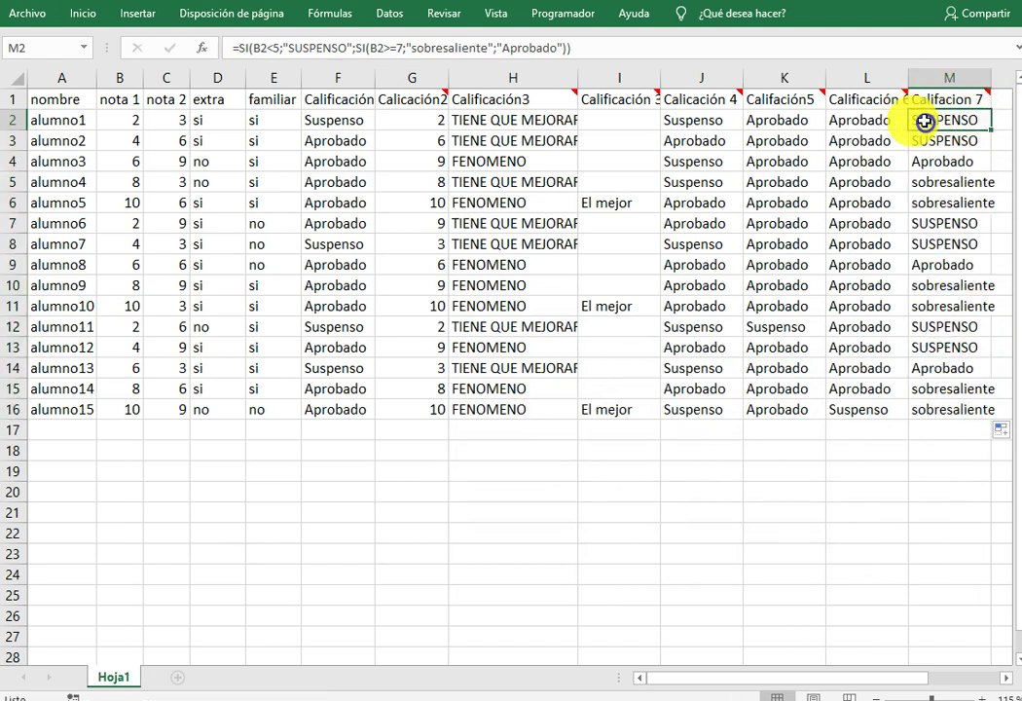
Review the true and false arguments of M2's outer and nested SI, then accept the formula unchanged.
click(202, 47)
click(628, 380)
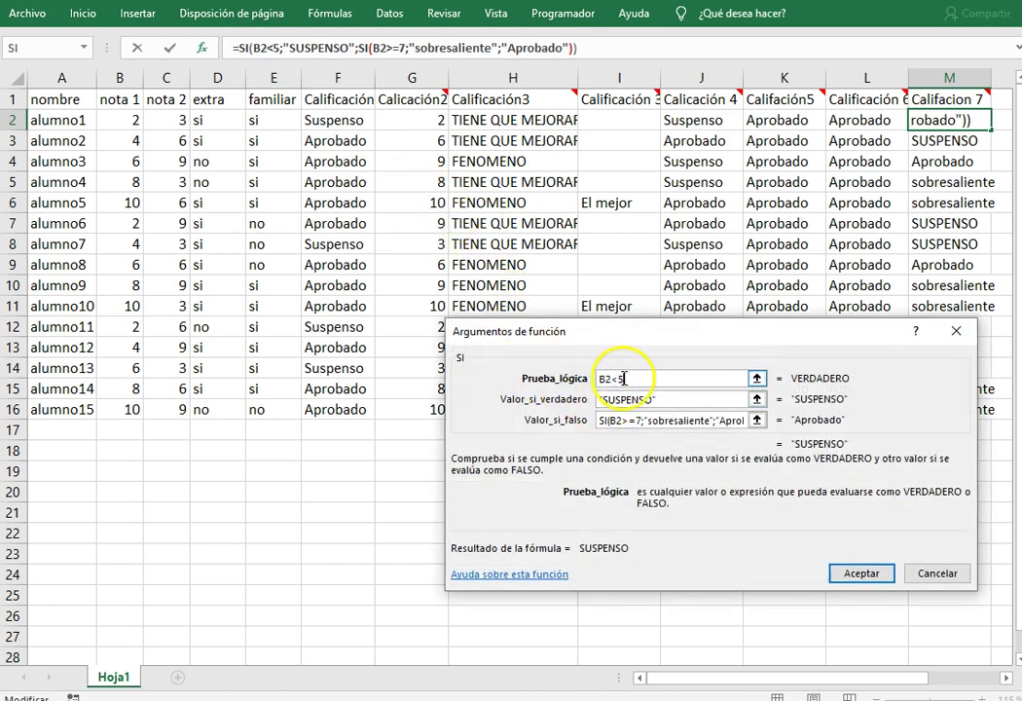
click(634, 399)
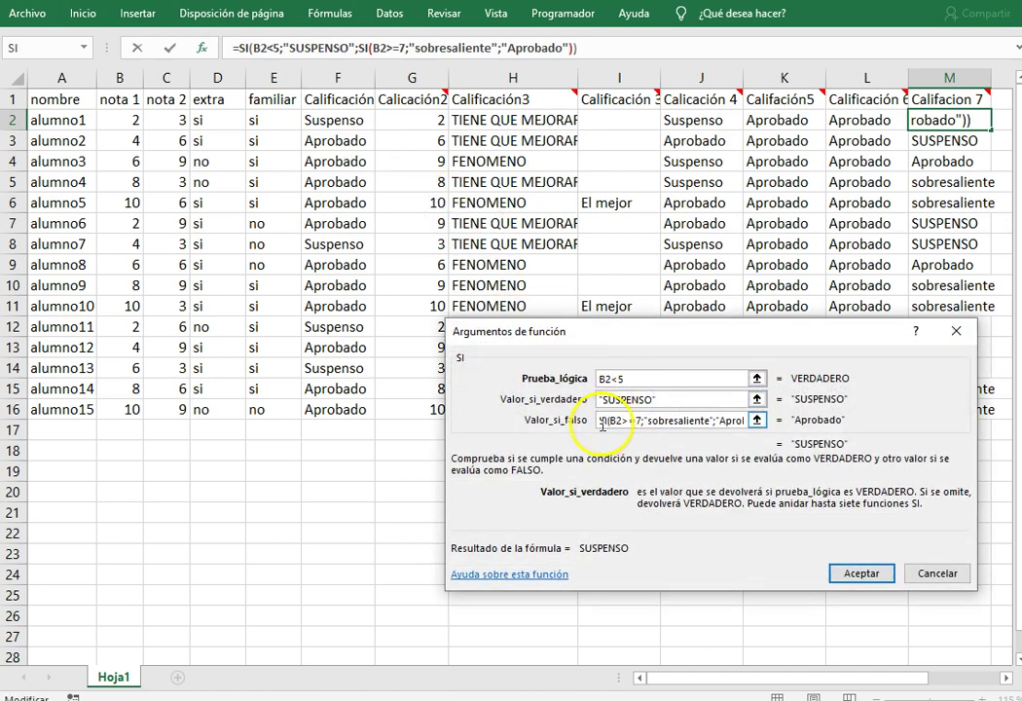
click(612, 422)
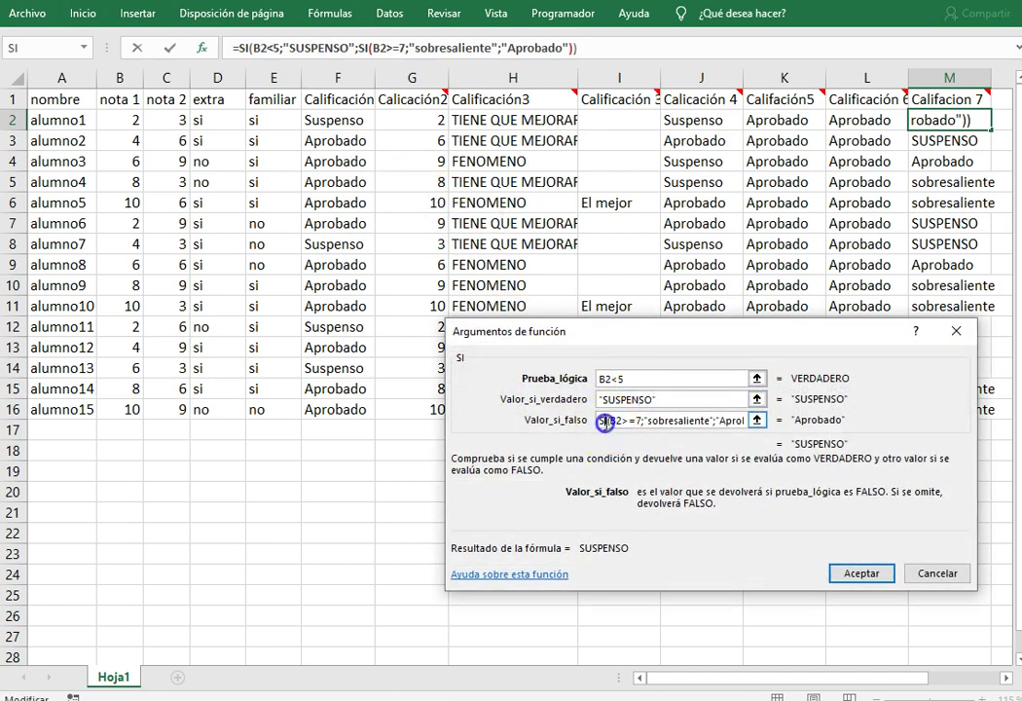
click(361, 47)
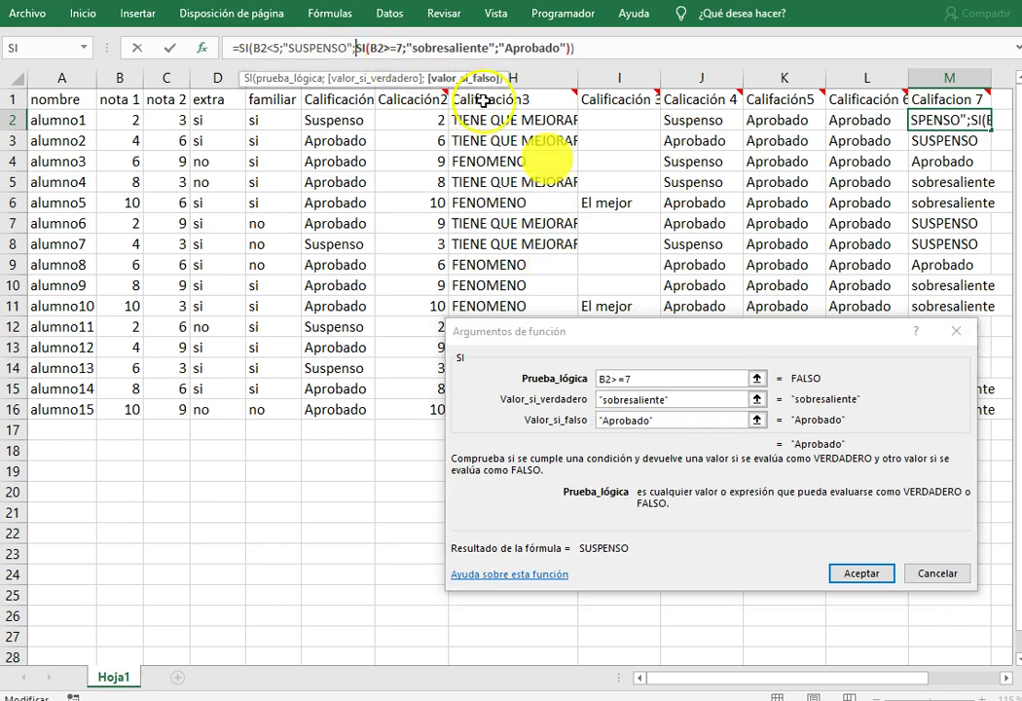
click(693, 400)
click(681, 423)
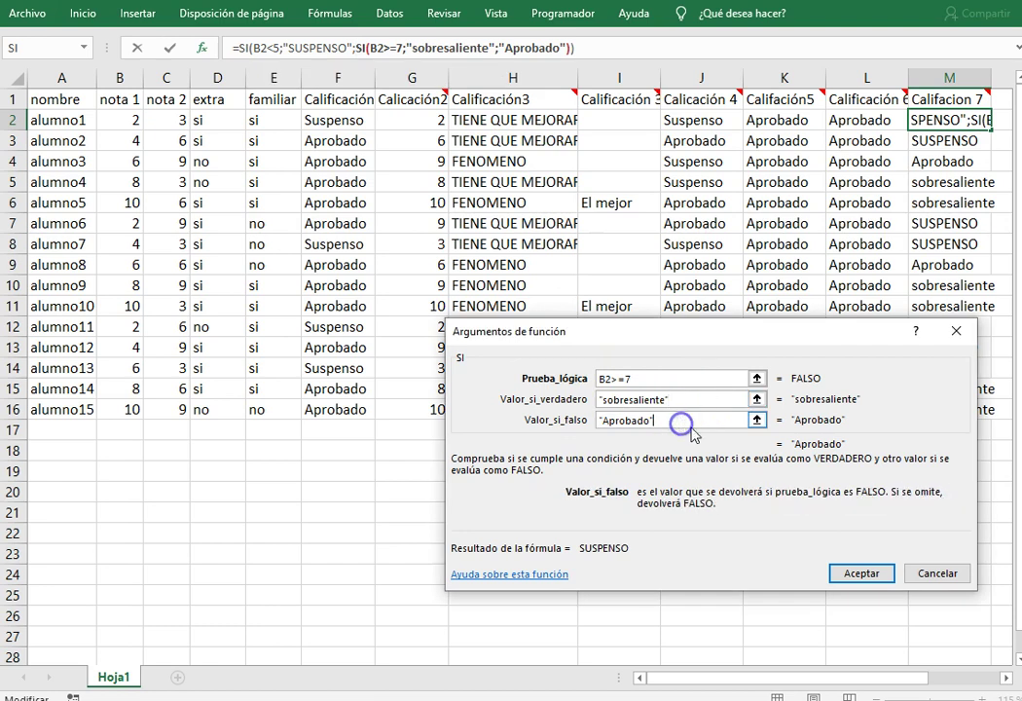
click(864, 579)
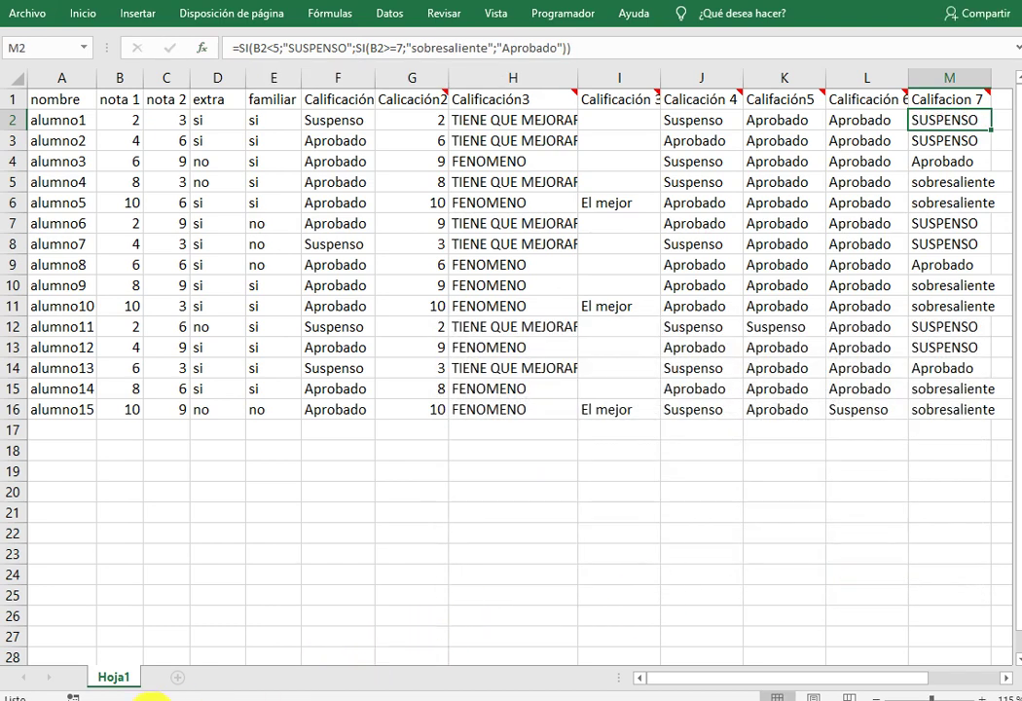